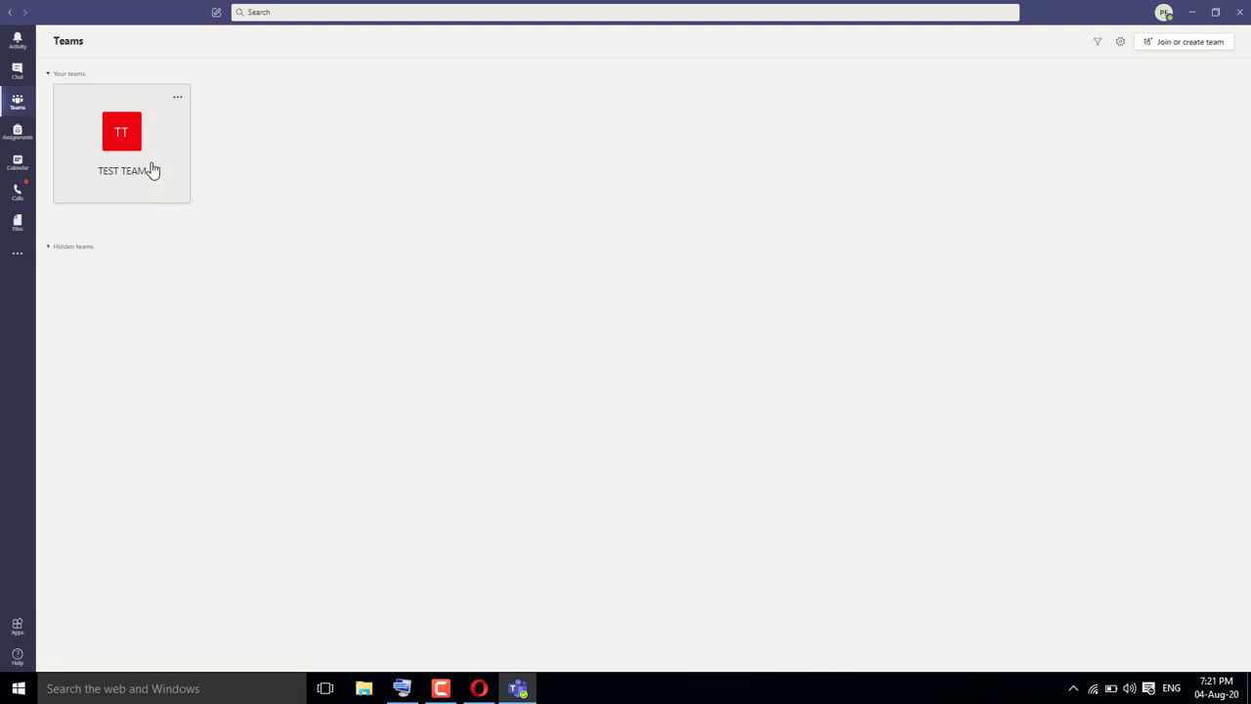
# - Open TEST TEAM and go to its General channel
pyautogui.click(151, 168)
pyautogui.click(152, 165)
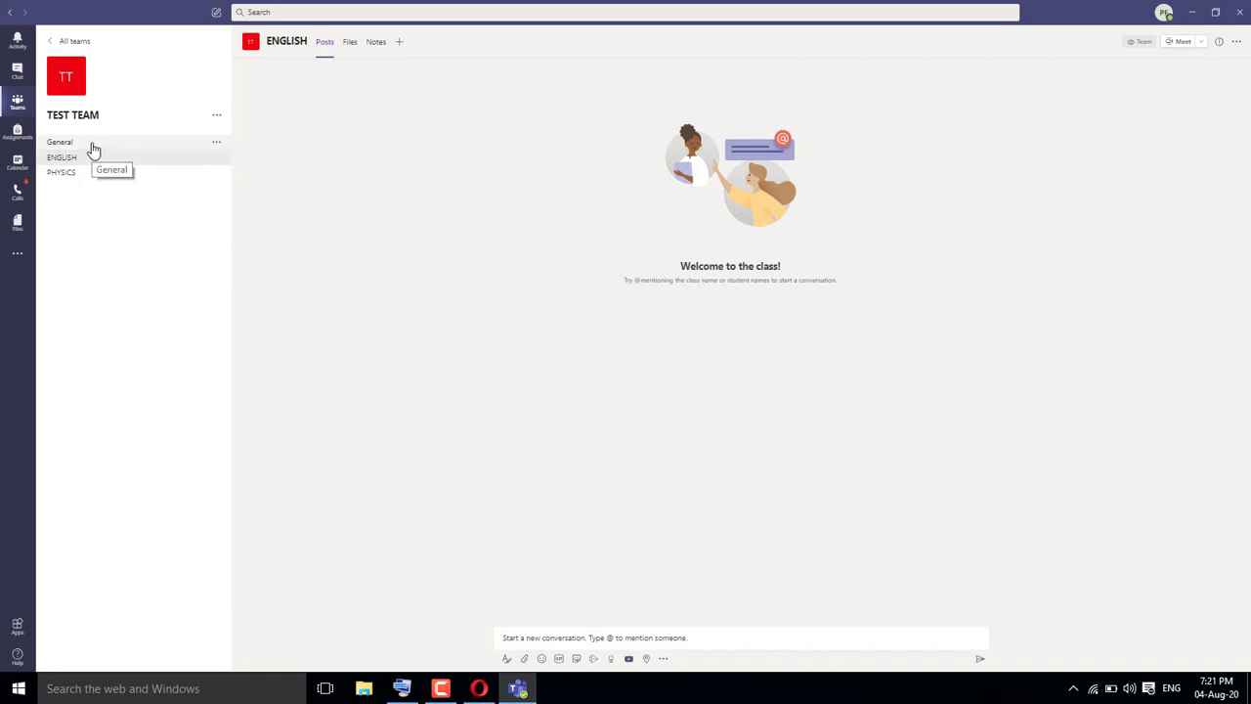
pyautogui.click(94, 148)
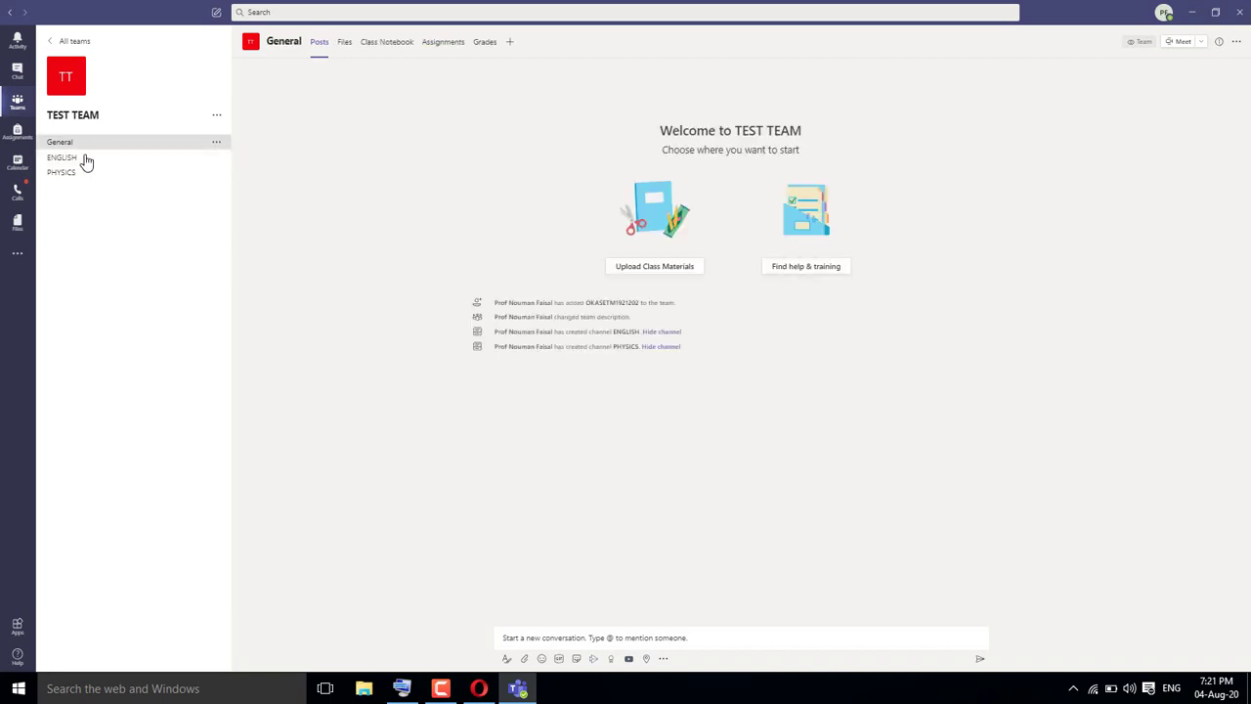
pyautogui.click(86, 159)
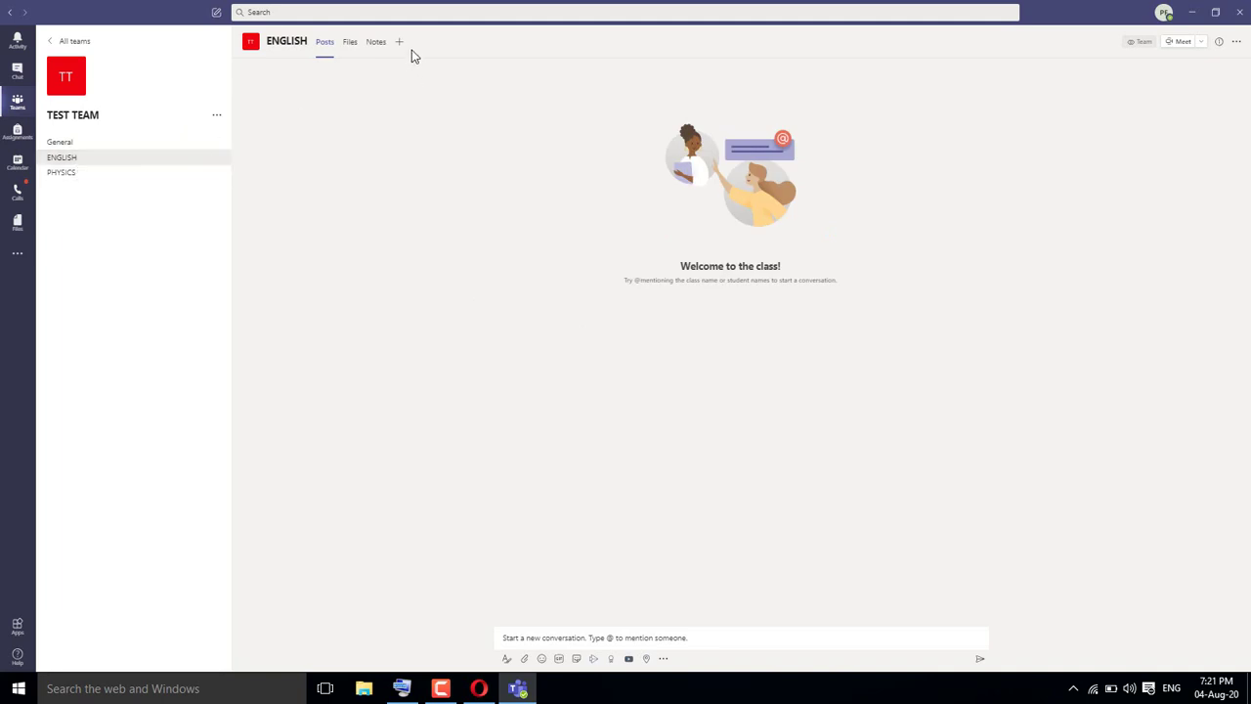
pyautogui.click(68, 145)
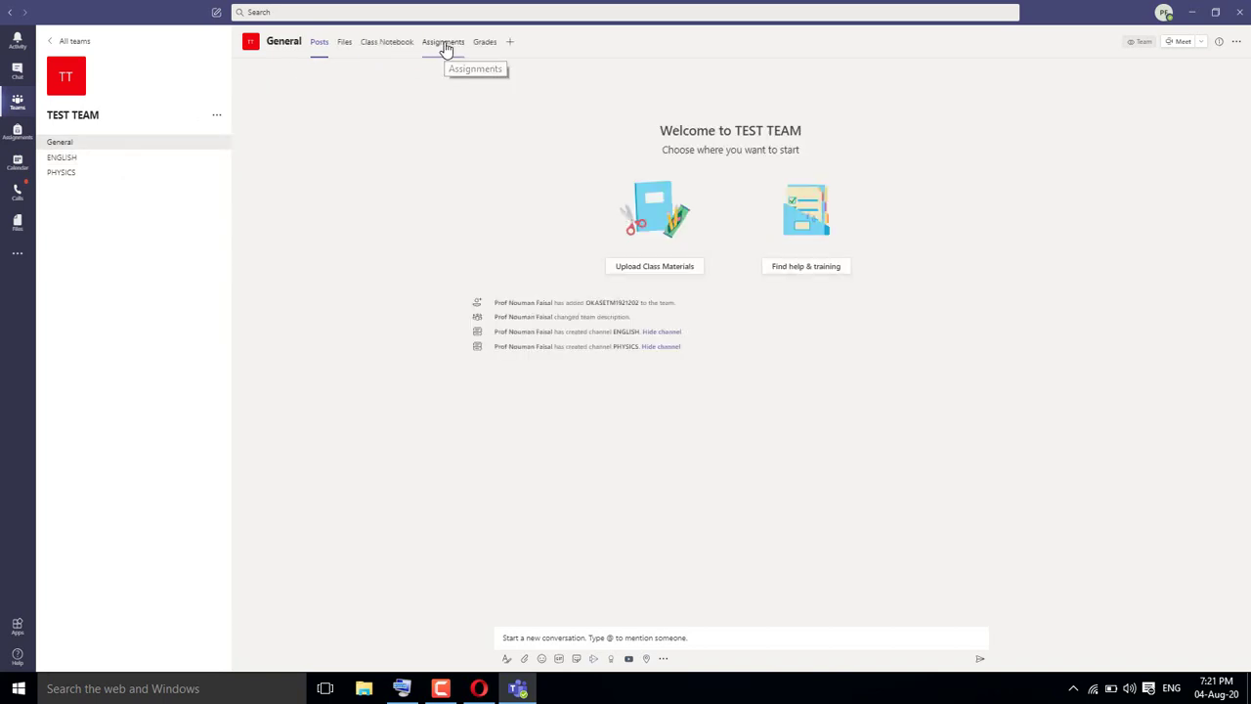
# - Open the General channel's assignments and start a quiz assignment based on a new Microsoft Forms quiz
pyautogui.click(444, 45)
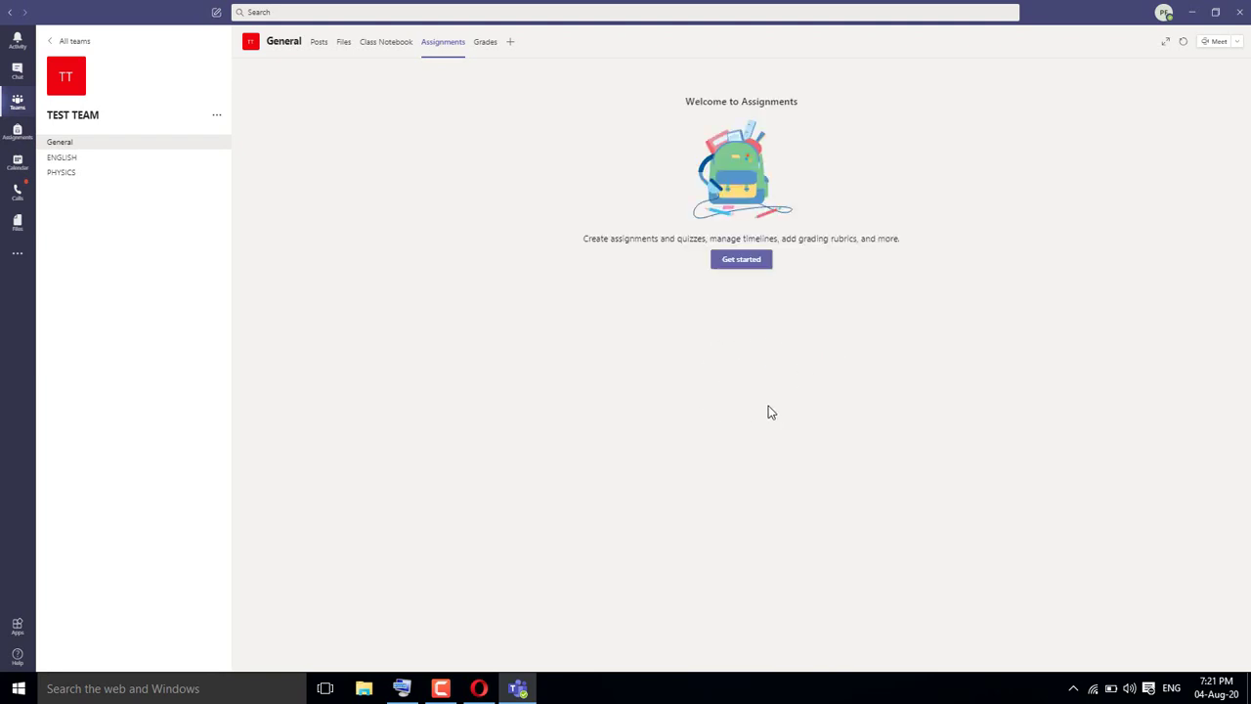
pyautogui.click(742, 260)
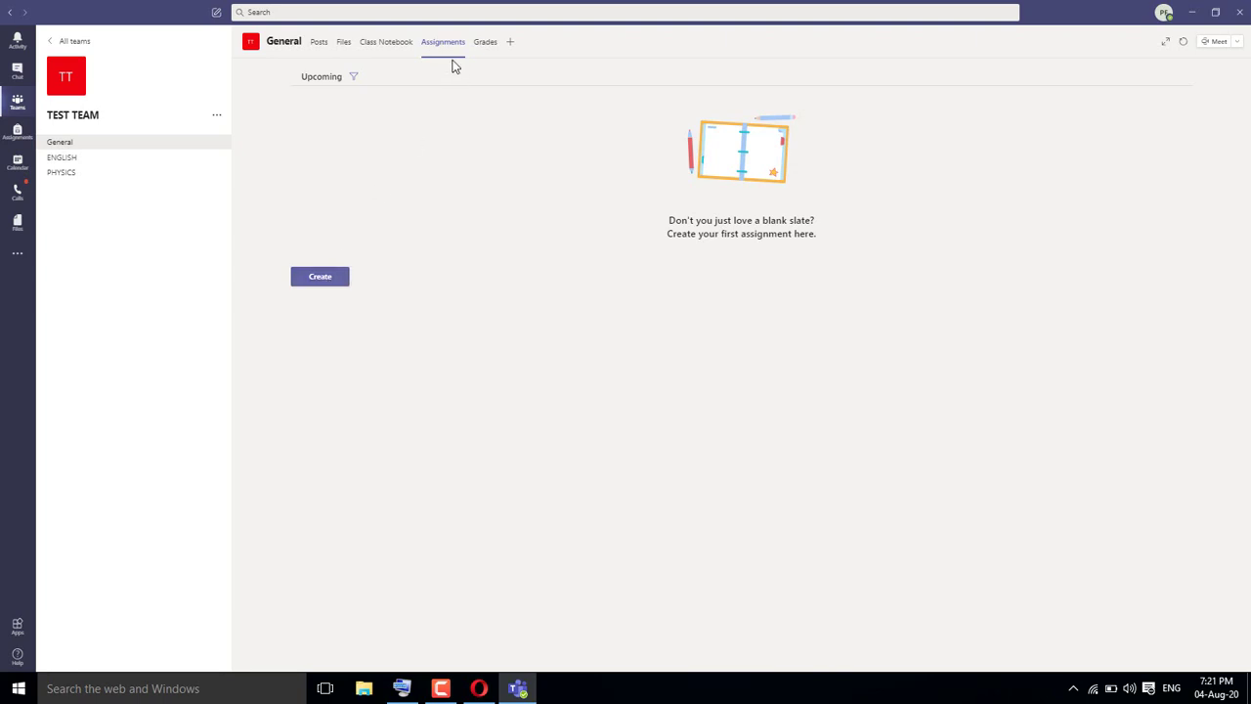
pyautogui.click(317, 283)
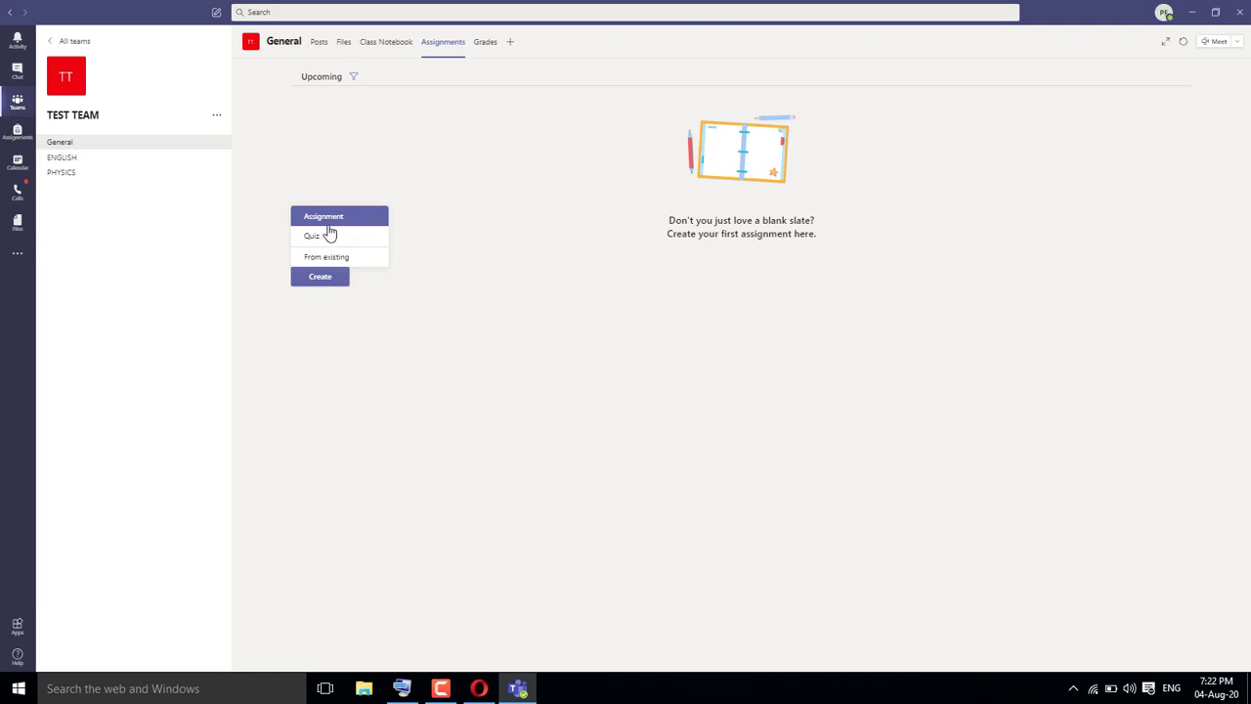
pyautogui.click(328, 236)
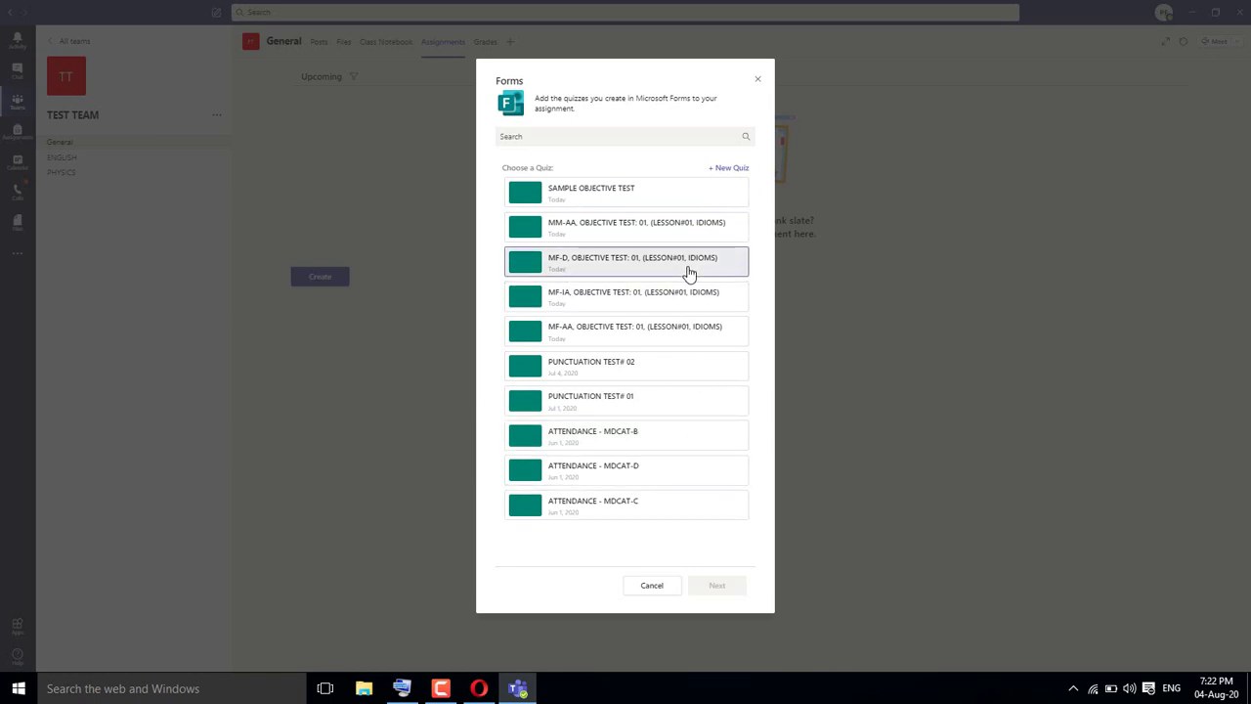
pyautogui.click(733, 168)
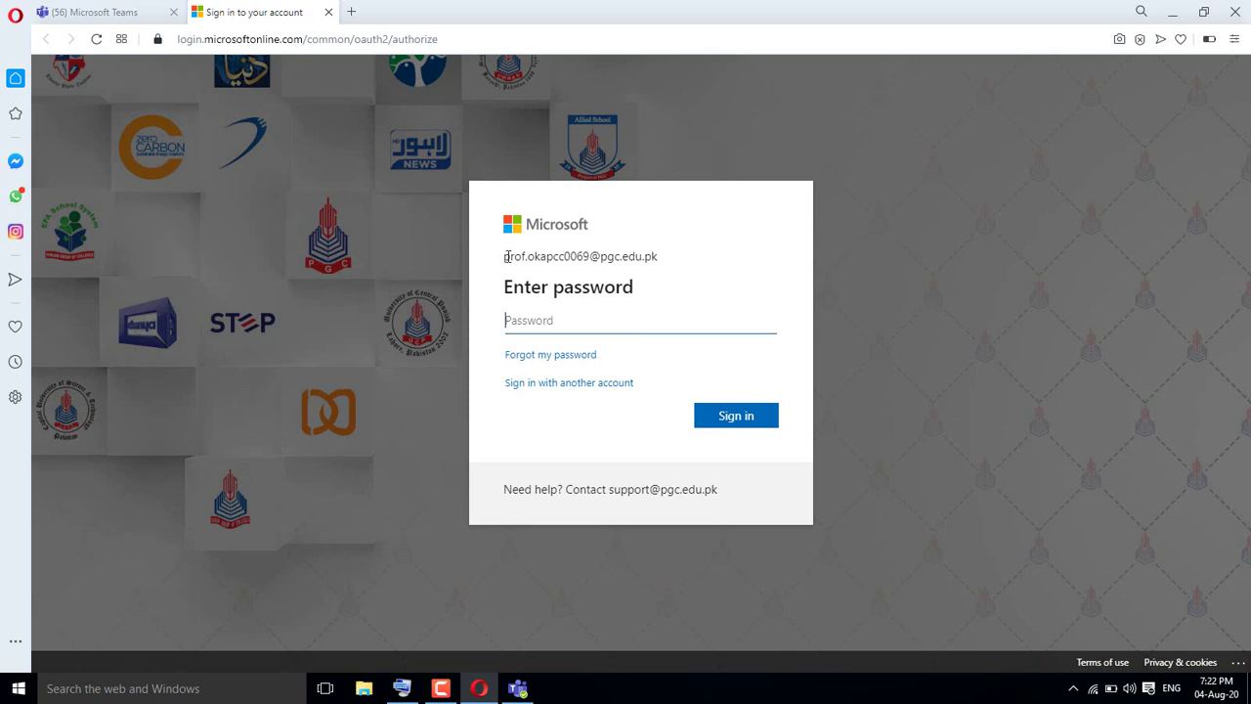
# - Enter the account password on the Microsoft sign-in page and sign in to Forms
pyautogui.moveTo(505, 257); pyautogui.dragTo(682, 260)
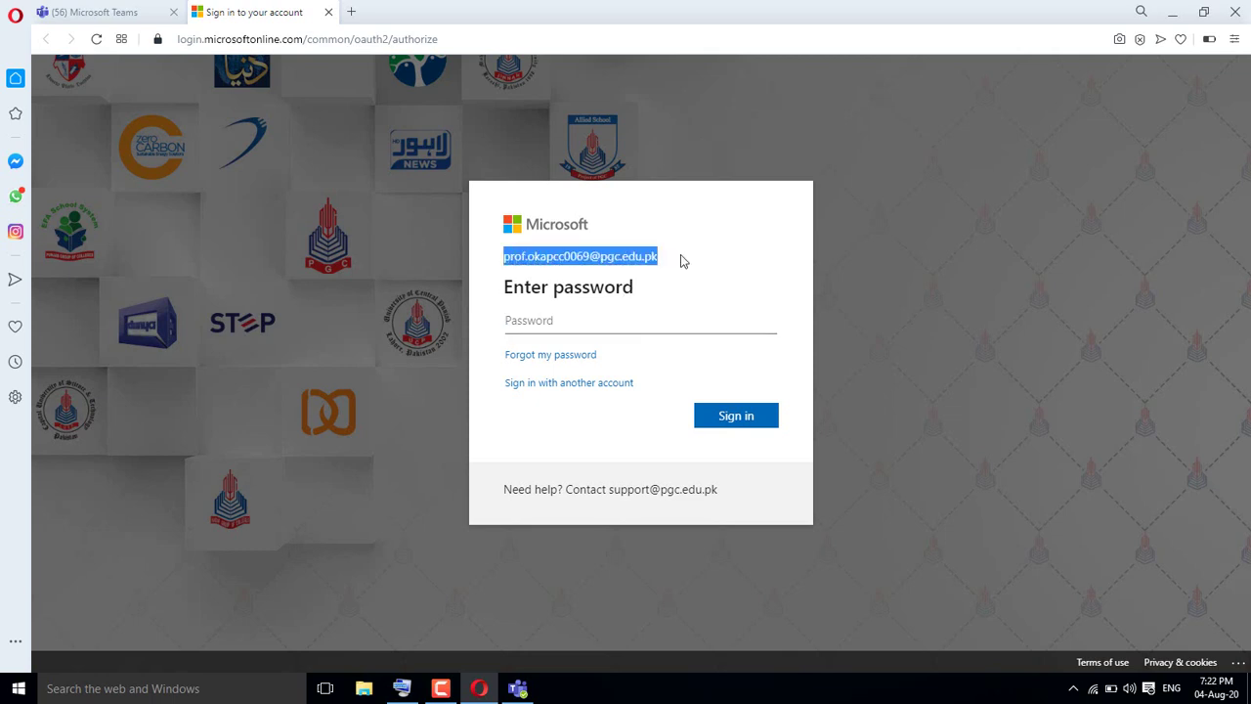
pyautogui.click(586, 323)
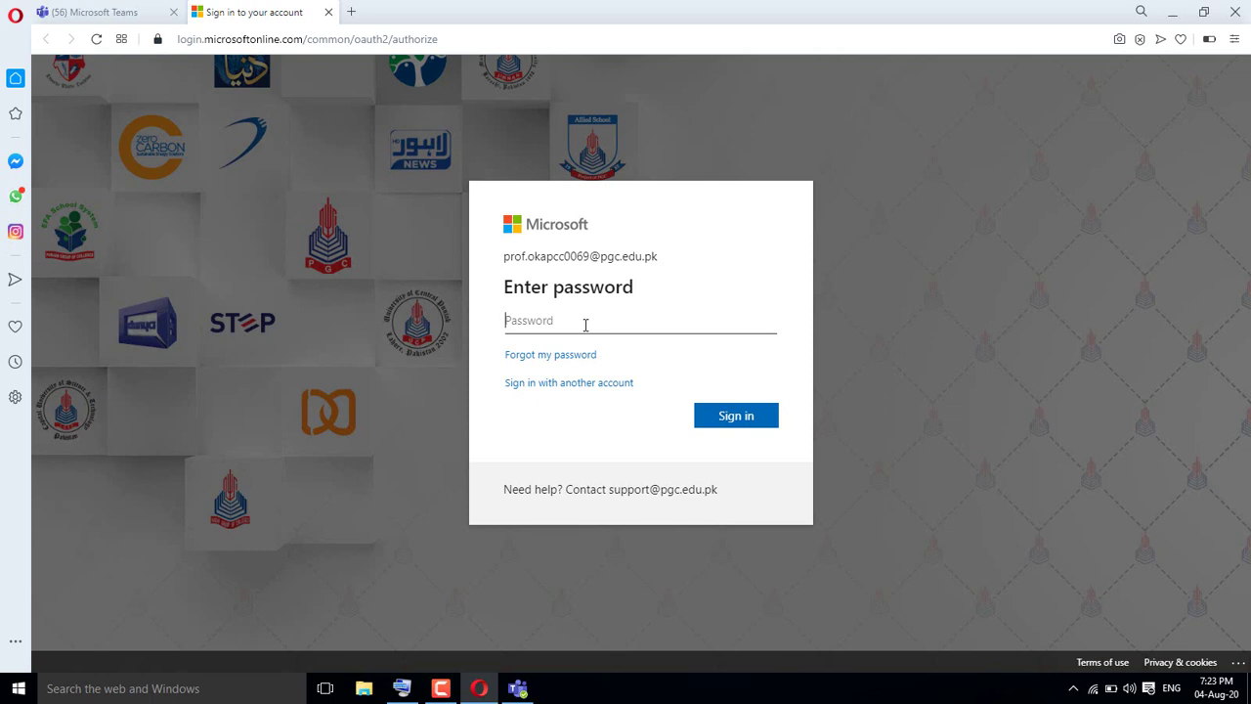
pyautogui.write('••••••••••')
pyautogui.click(720, 416)
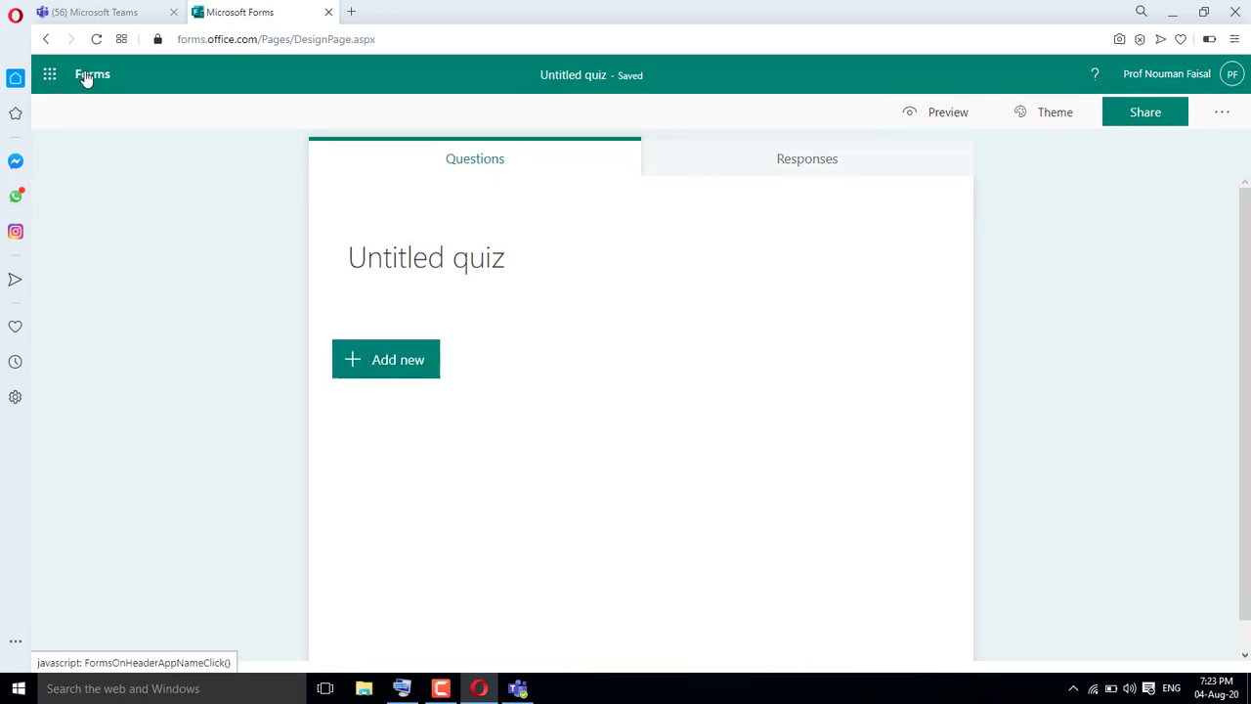
# - Go to the Forms home page, dismiss the welcome message and create another new quiz
pyautogui.click(86, 76)
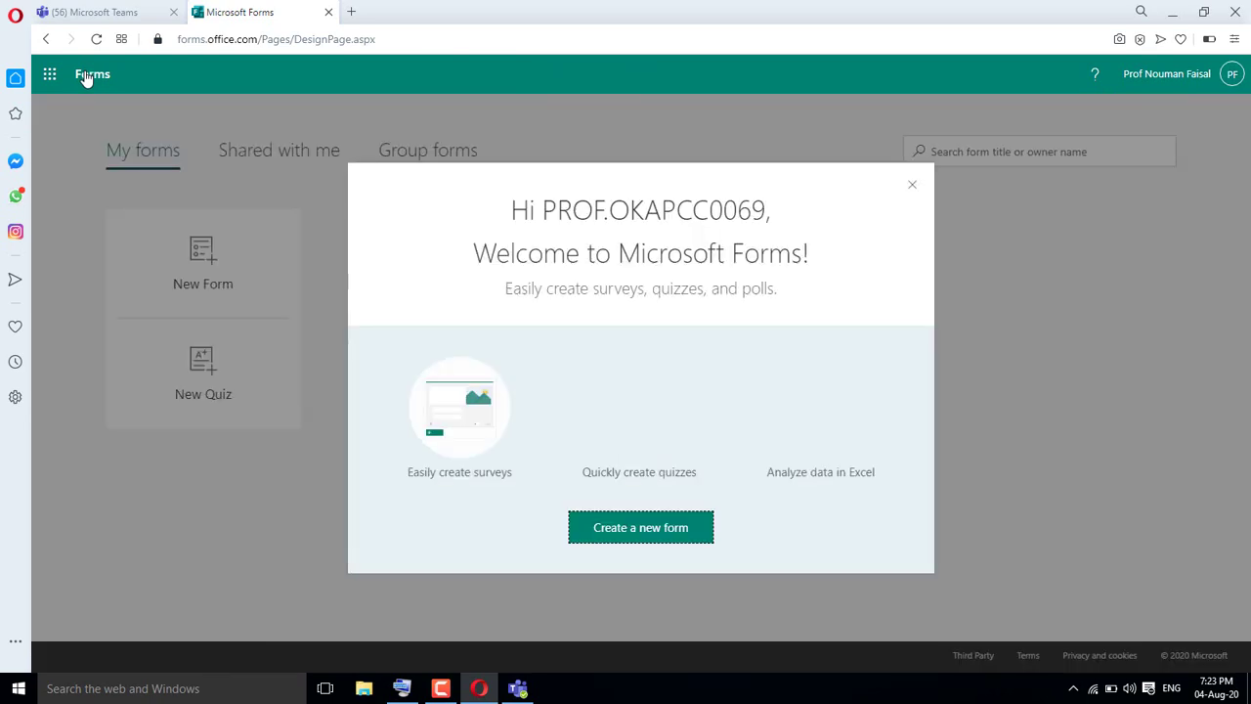
pyautogui.click(911, 184)
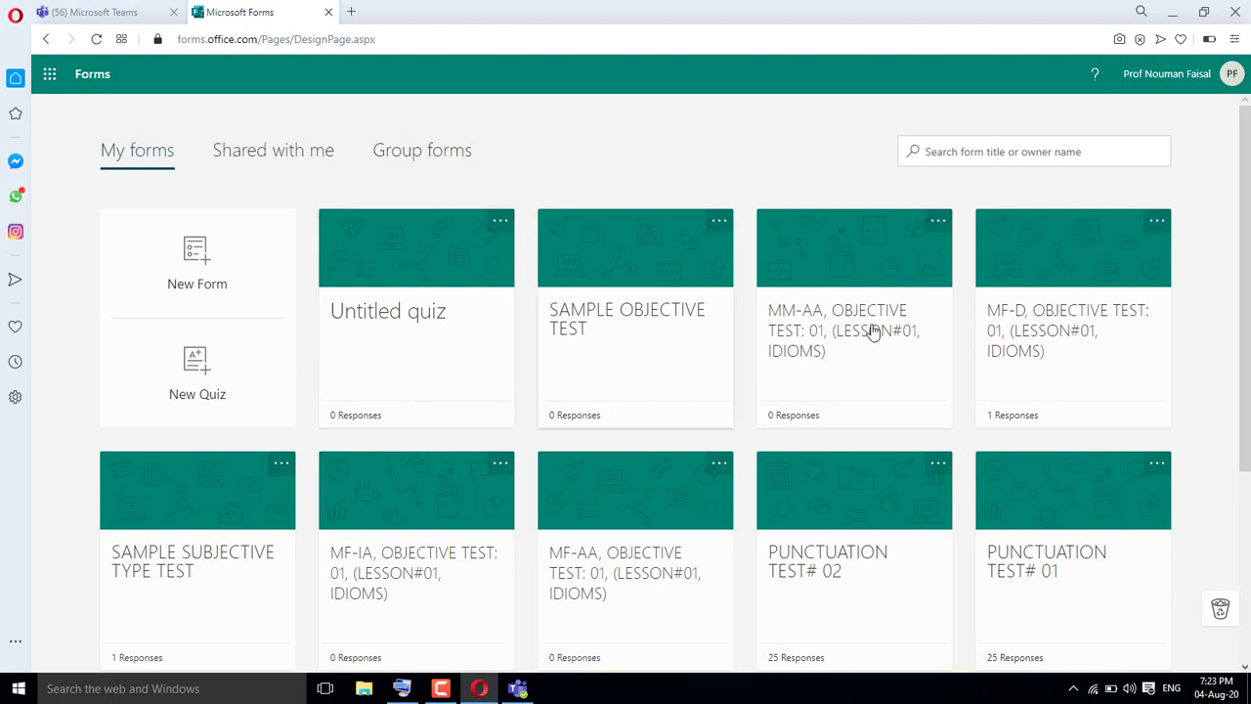
pyautogui.moveTo(1249, 303); pyautogui.dragTo(1245, 262)
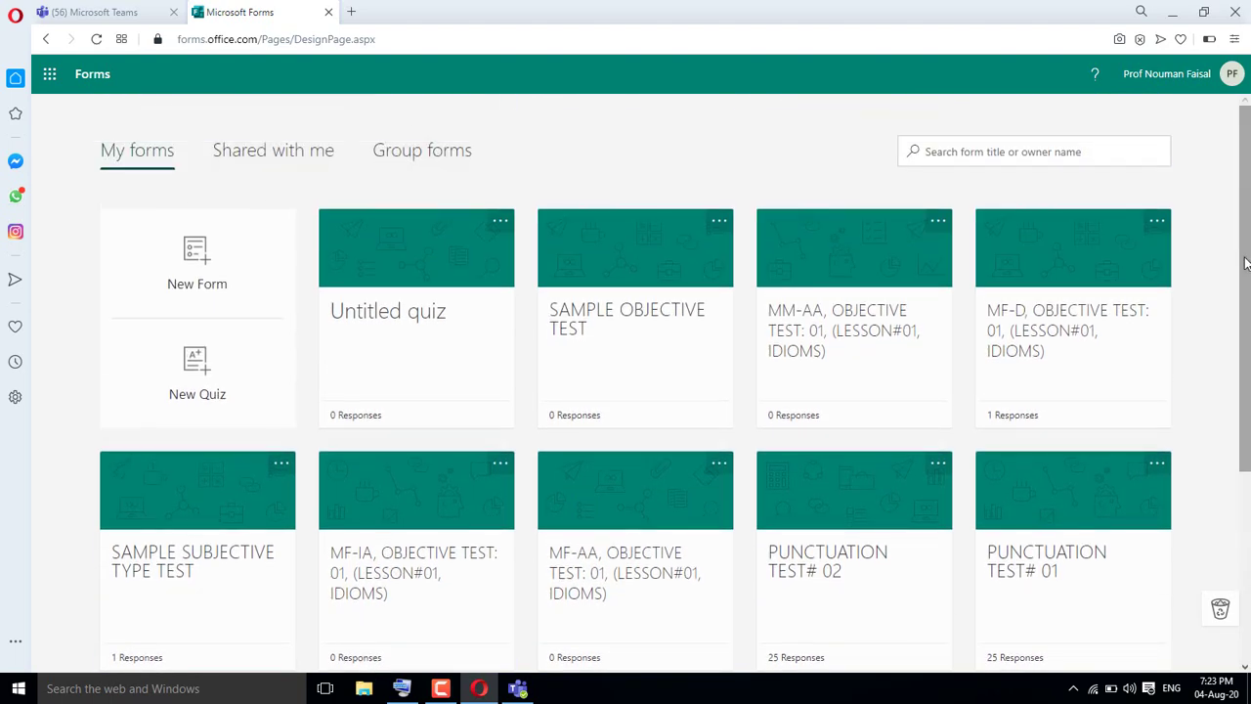
pyautogui.click(205, 391)
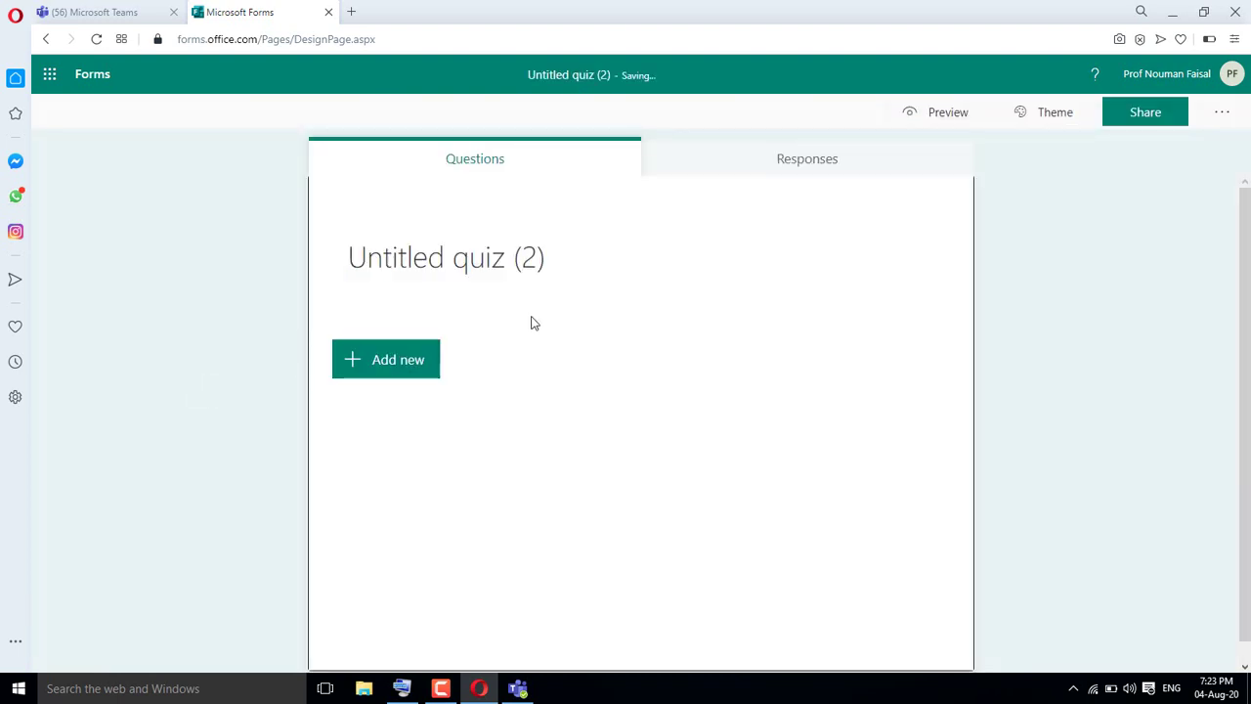
# - Change the quiz title to "TEST 2"
pyautogui.click(537, 264)
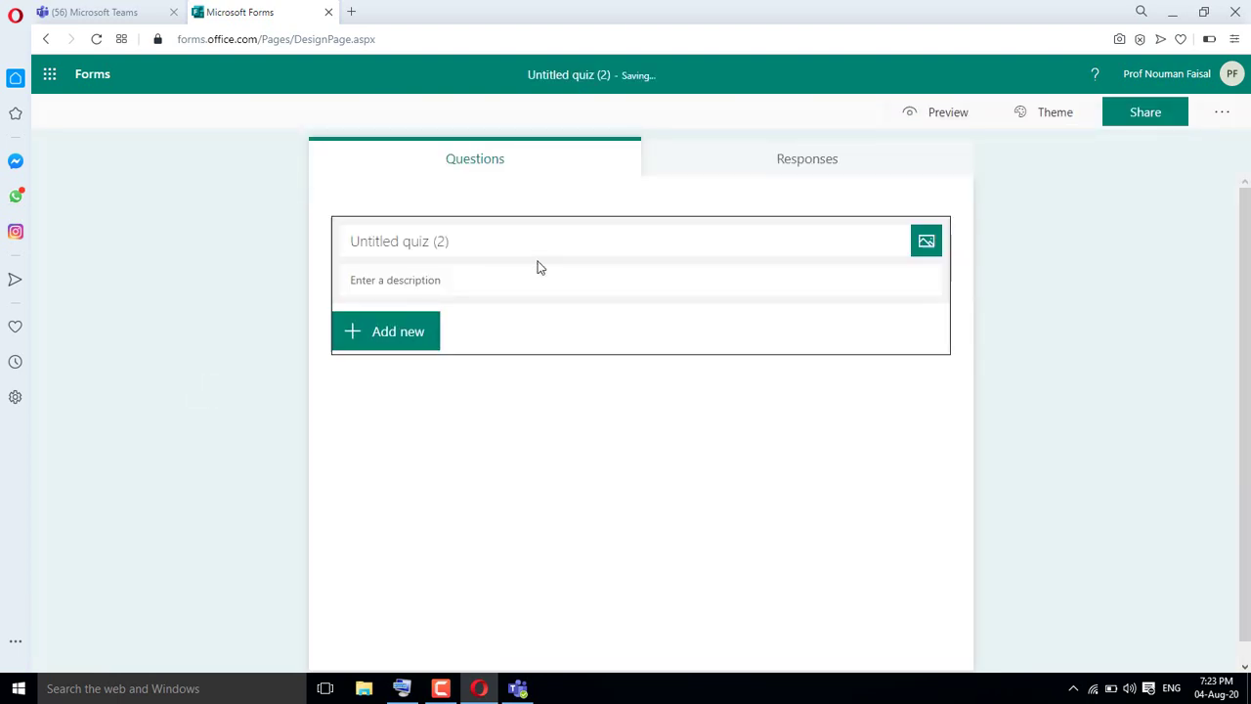
pyautogui.click(522, 246)
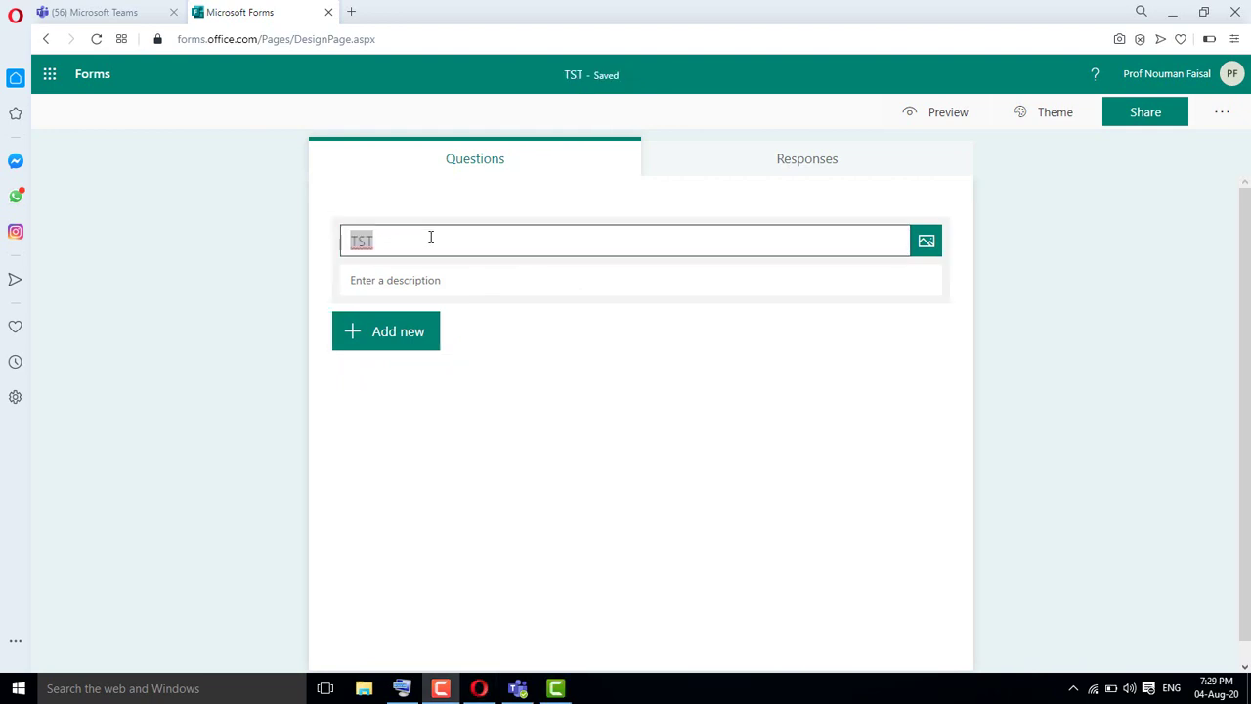
pyautogui.click(430, 238)
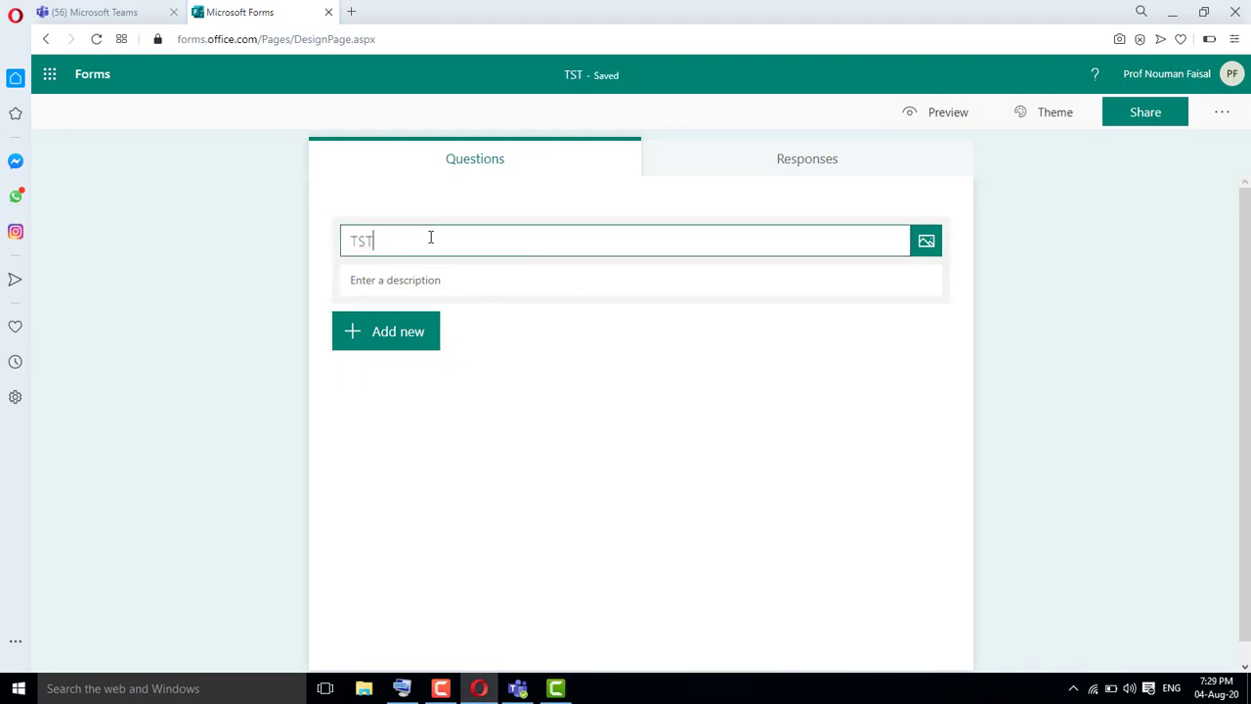
pyautogui.press('BackSpace')
pyautogui.press('BackSpace')
pyautogui.write('EST 2')
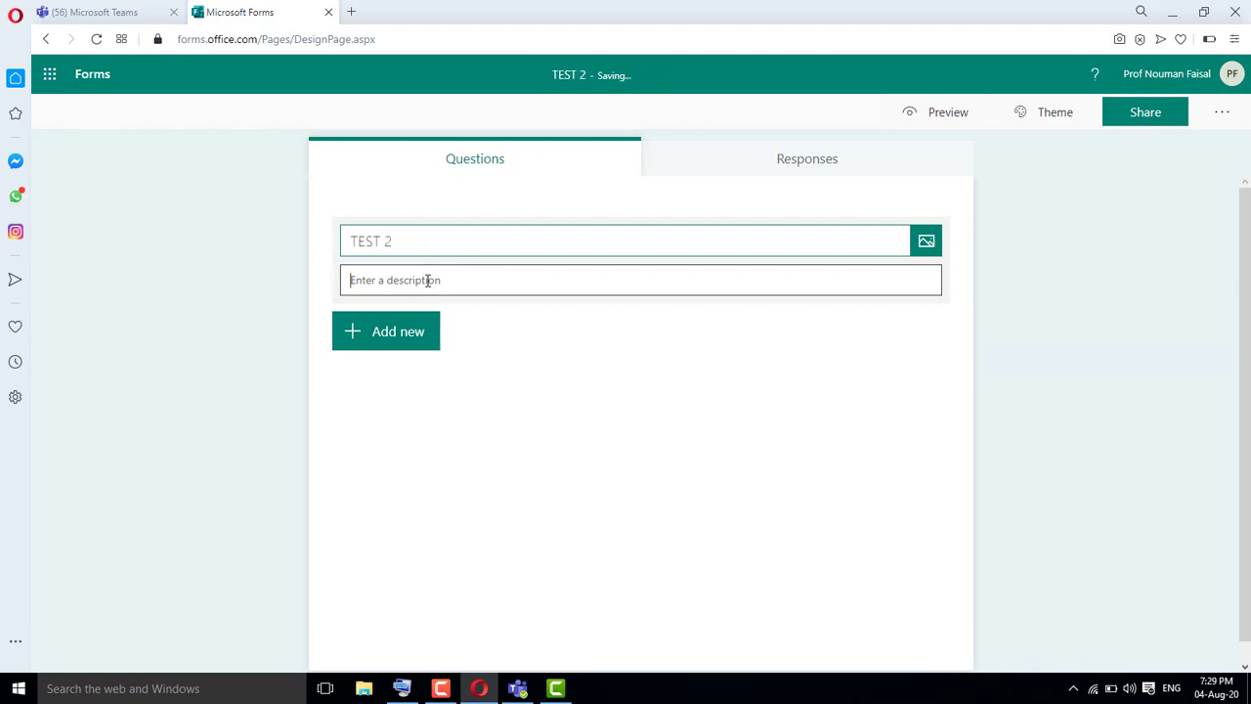
# - Add the description "ATTEMPT WITHIN 15 MINUTES" to the quiz
pyautogui.click(427, 280)
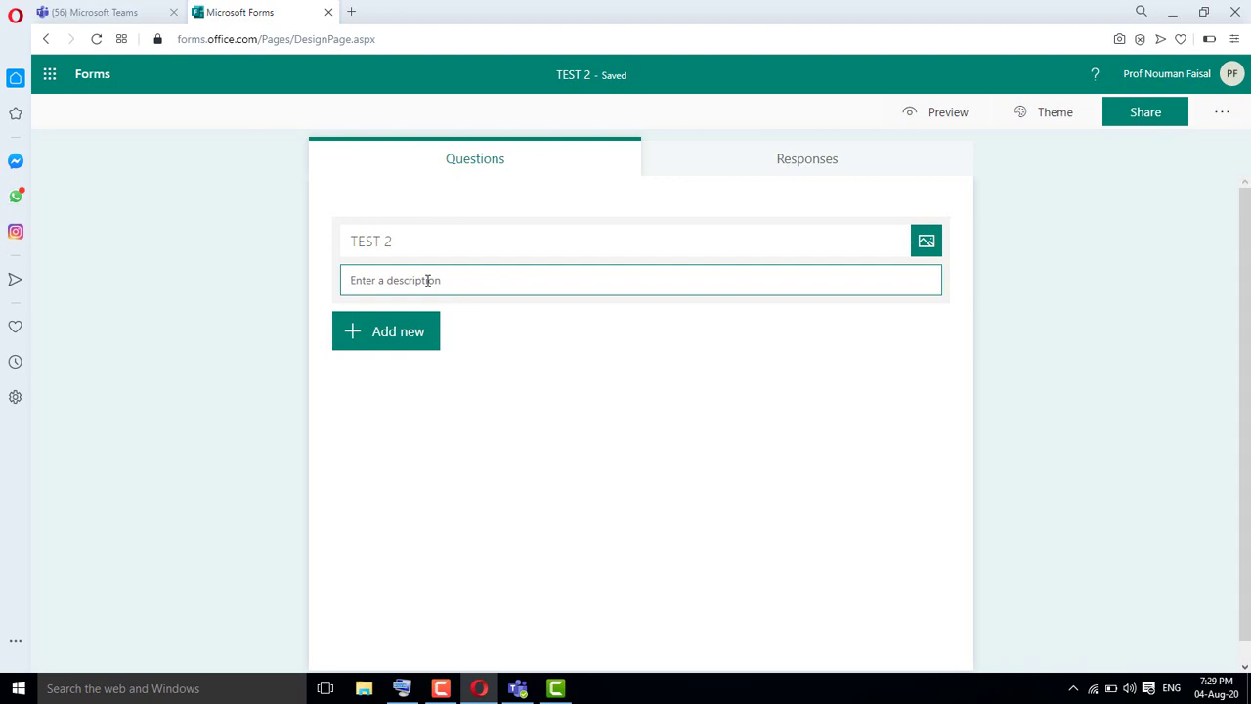
pyautogui.write('A')
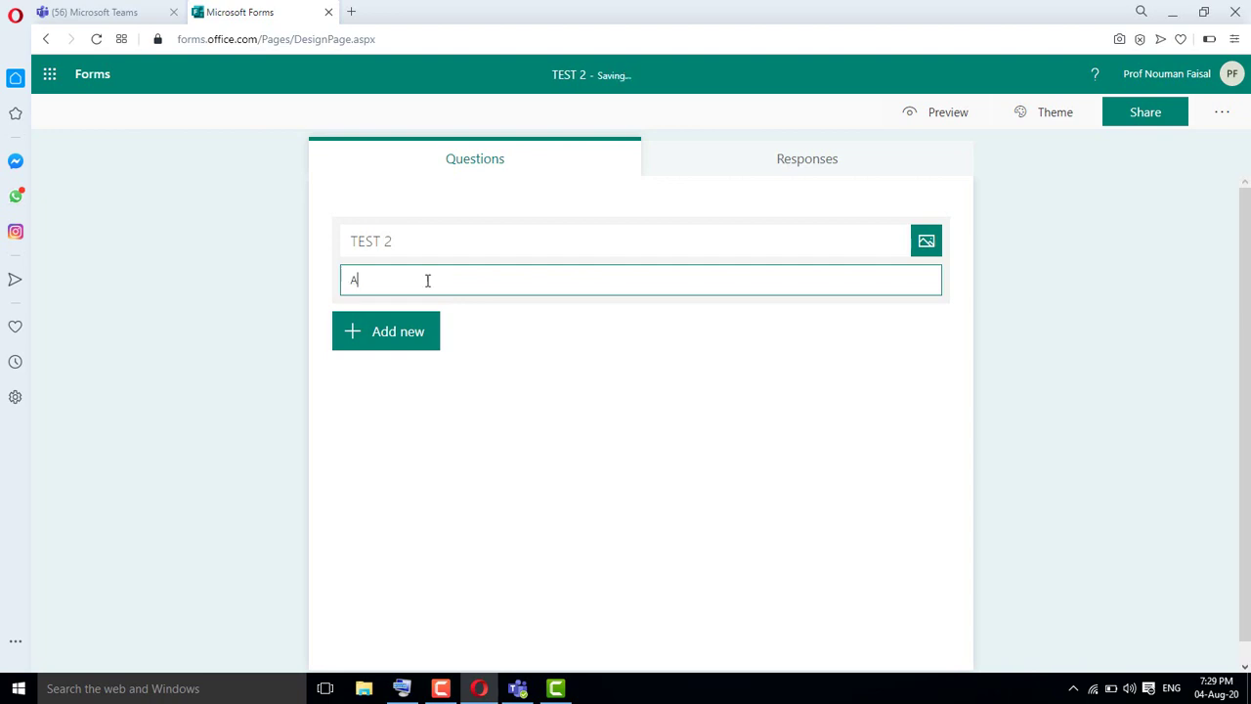
pyautogui.write('TTEMPT WITHIN 15 MINUTES')
# - Add a Choice question to the quiz with the text "Earth is in which orbit?"
pyautogui.click(427, 333)
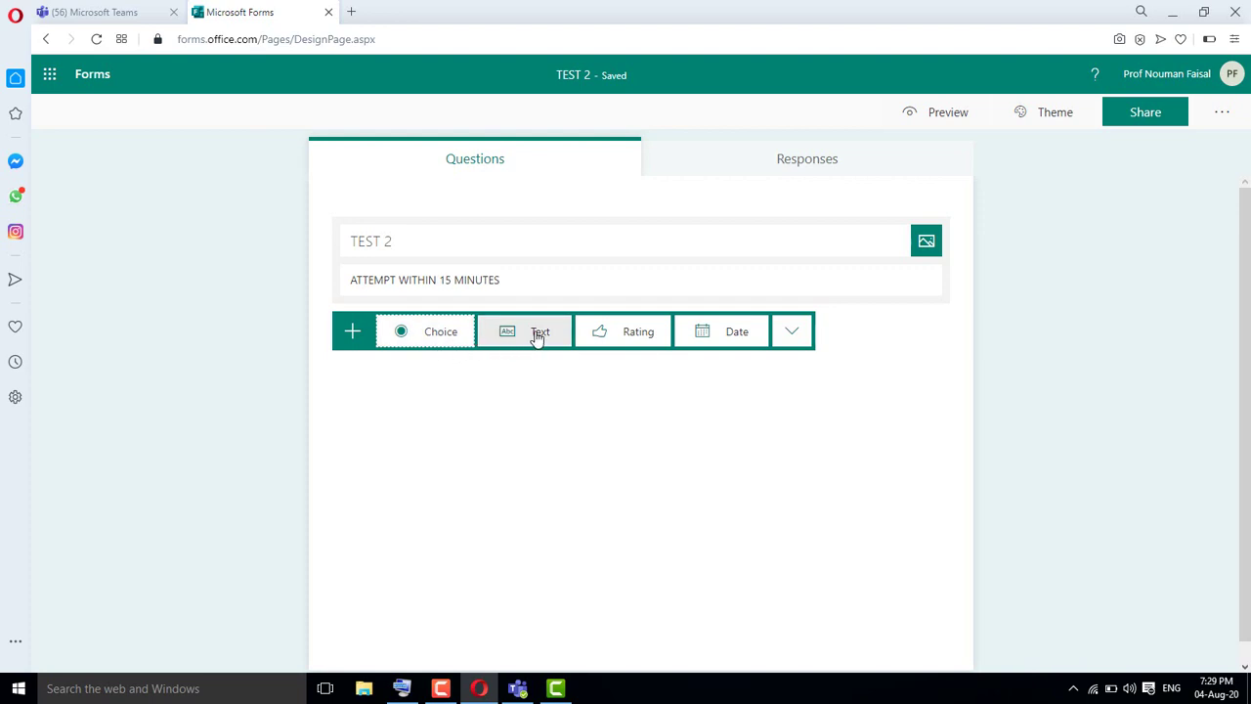
pyautogui.click(433, 332)
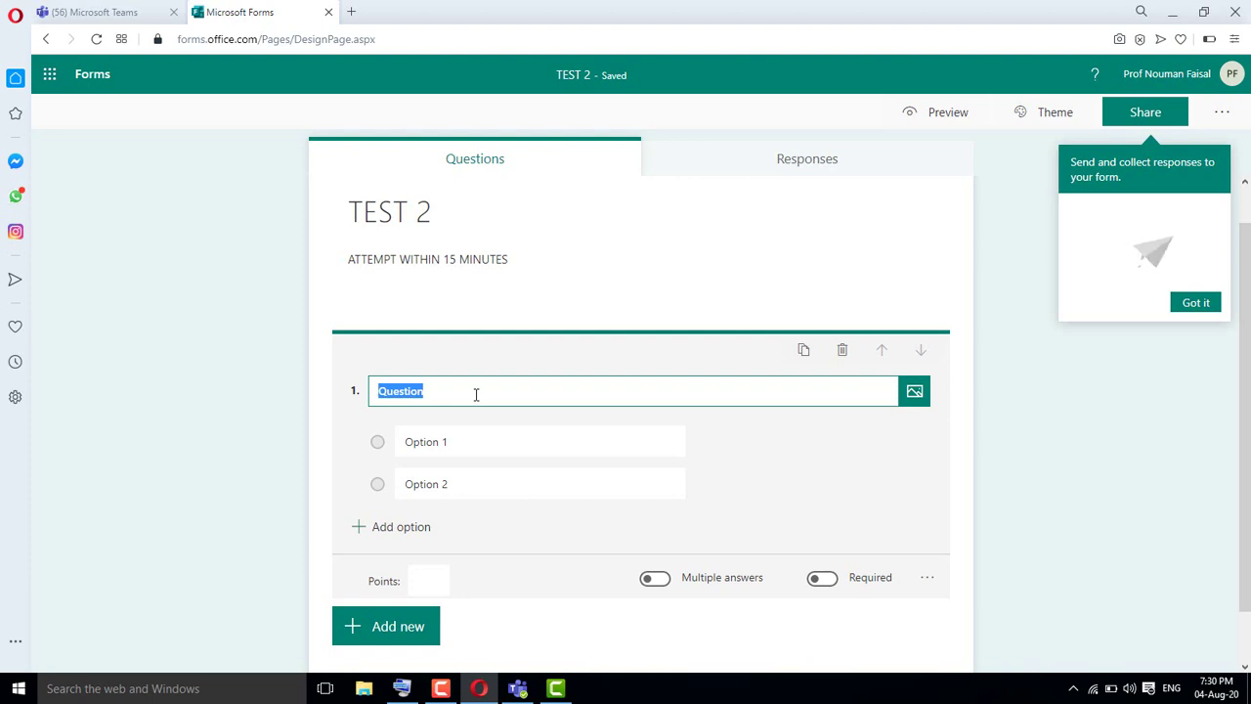
pyautogui.write('Earth')
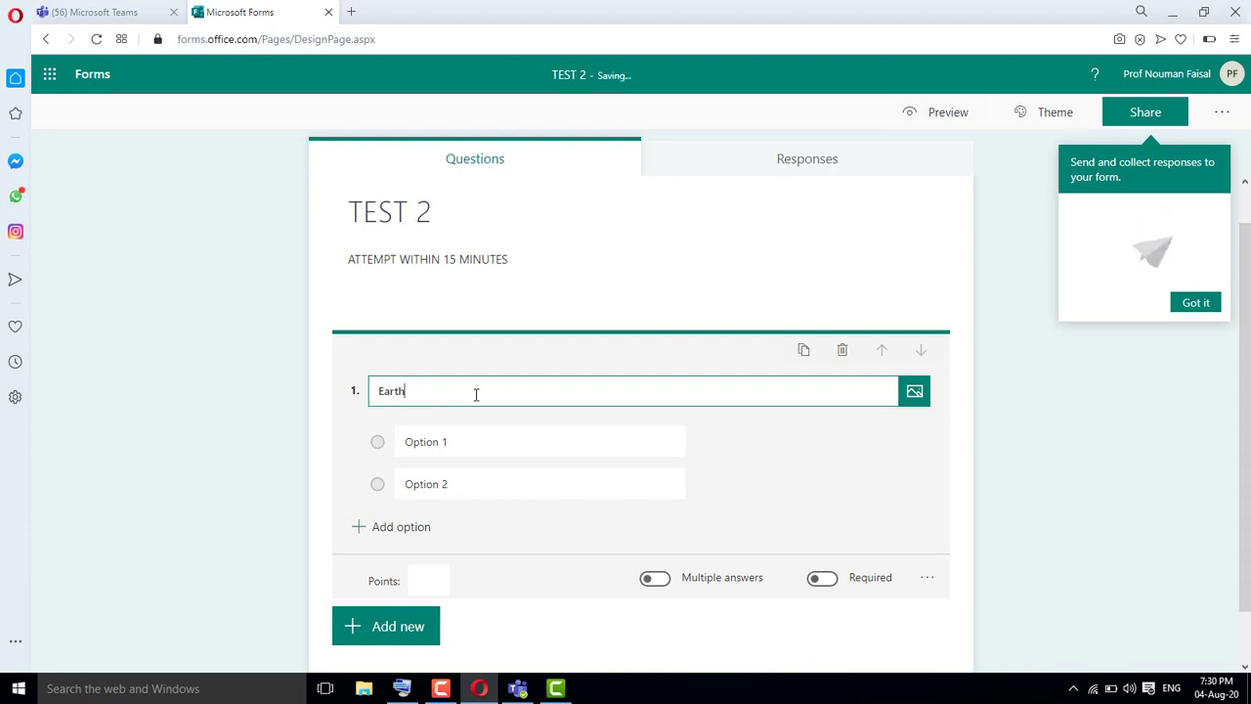
pyautogui.write(' is in ')
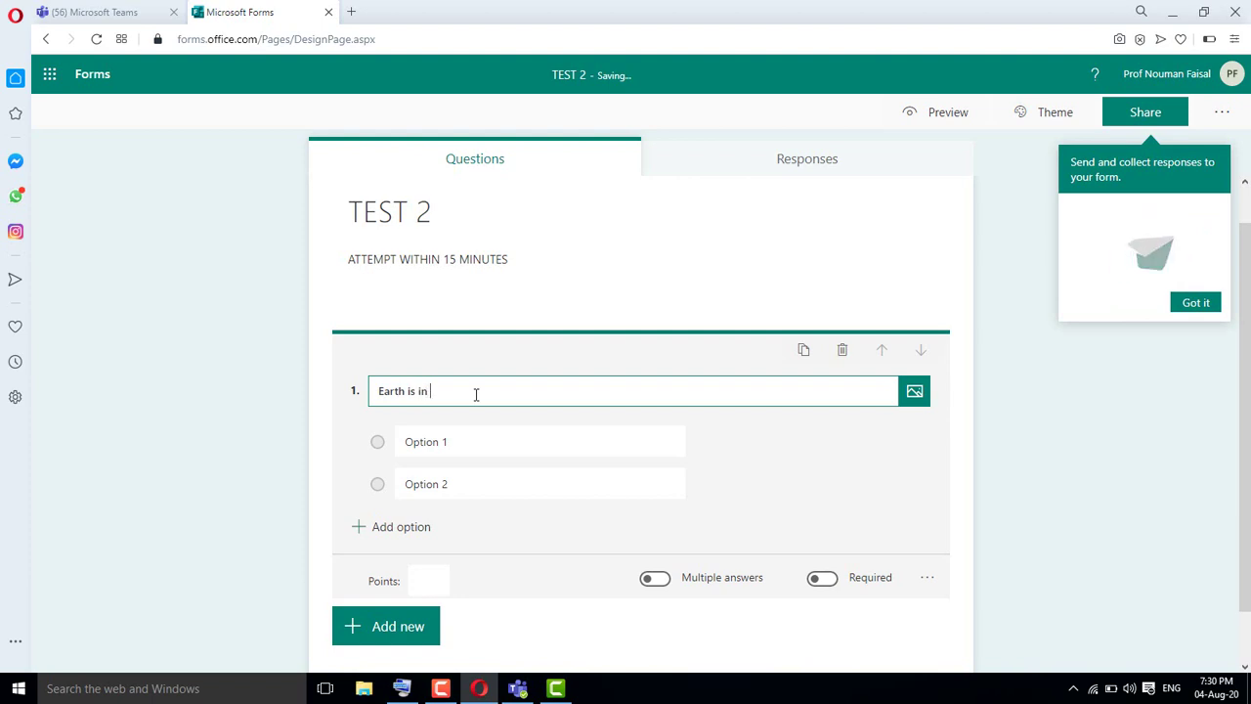
pyautogui.write('which')
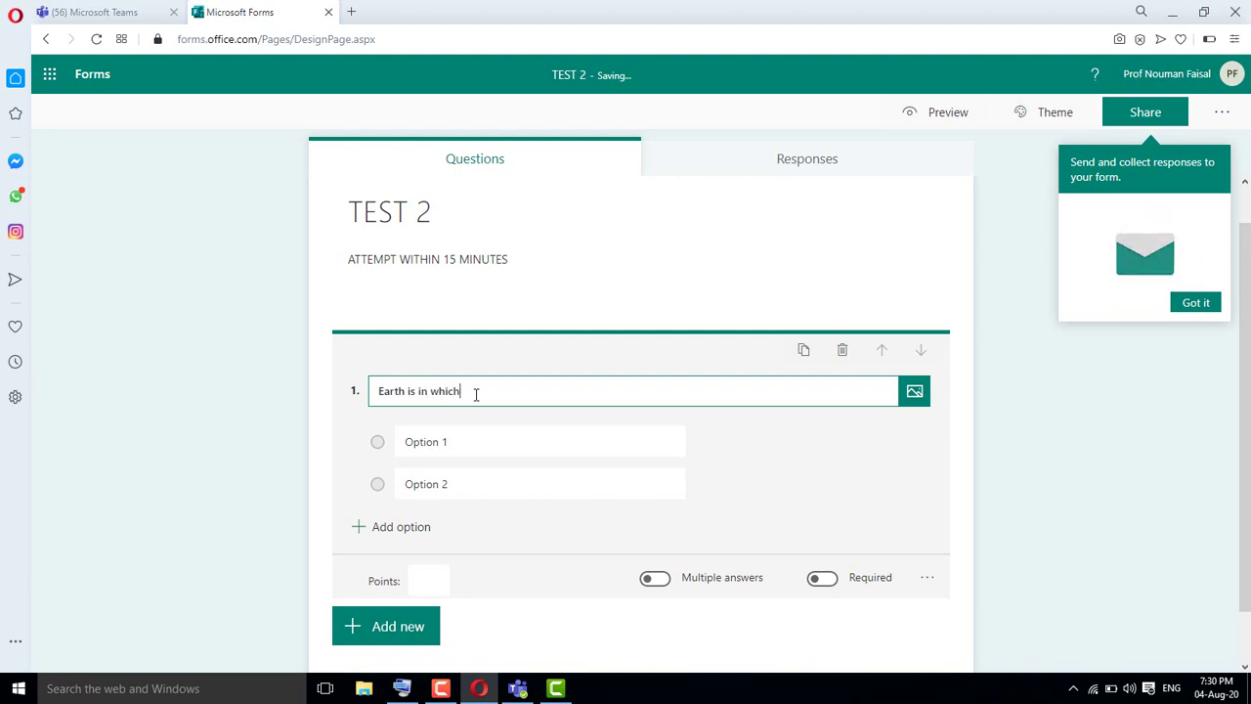
pyautogui.write(' orbi')
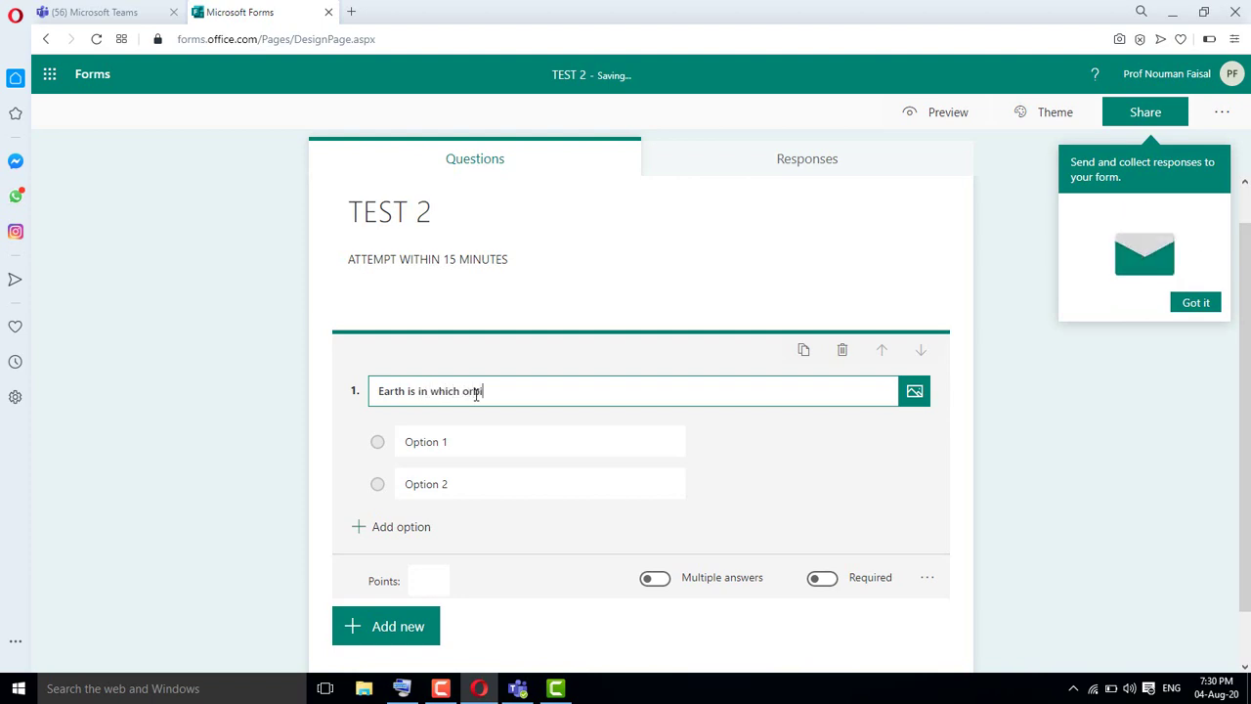
pyautogui.write('t?')
# - Set the question's first two answer options to "1st" and "2nd"
pyautogui.click(460, 440)
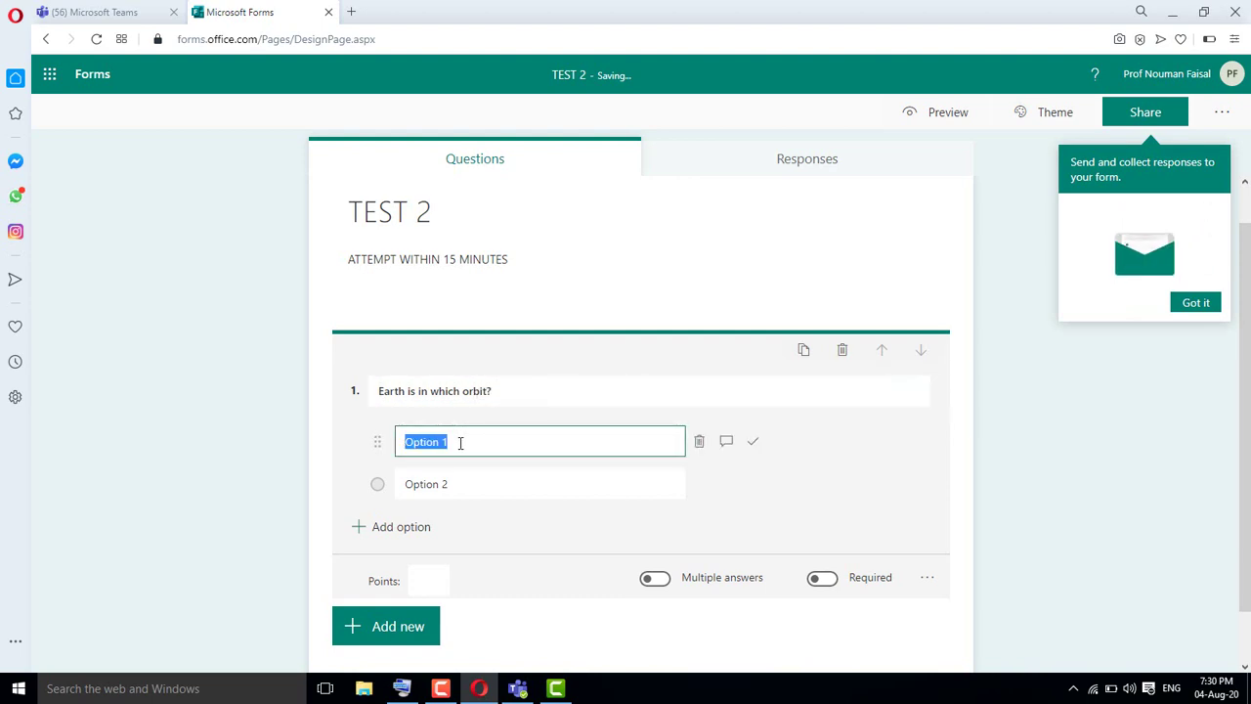
pyautogui.write('1d')
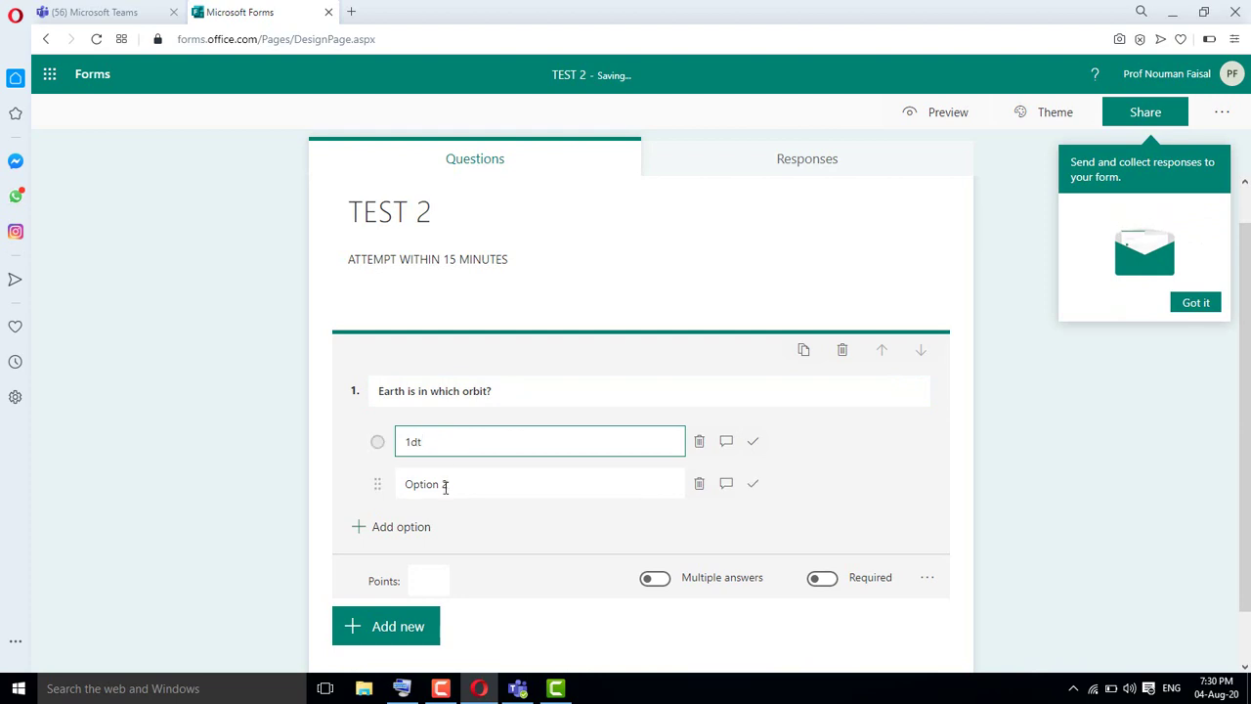
pyautogui.write('t')
pyautogui.press('BackSpace')
pyautogui.press('BackSpace')
pyautogui.write('st')
pyautogui.click(429, 478)
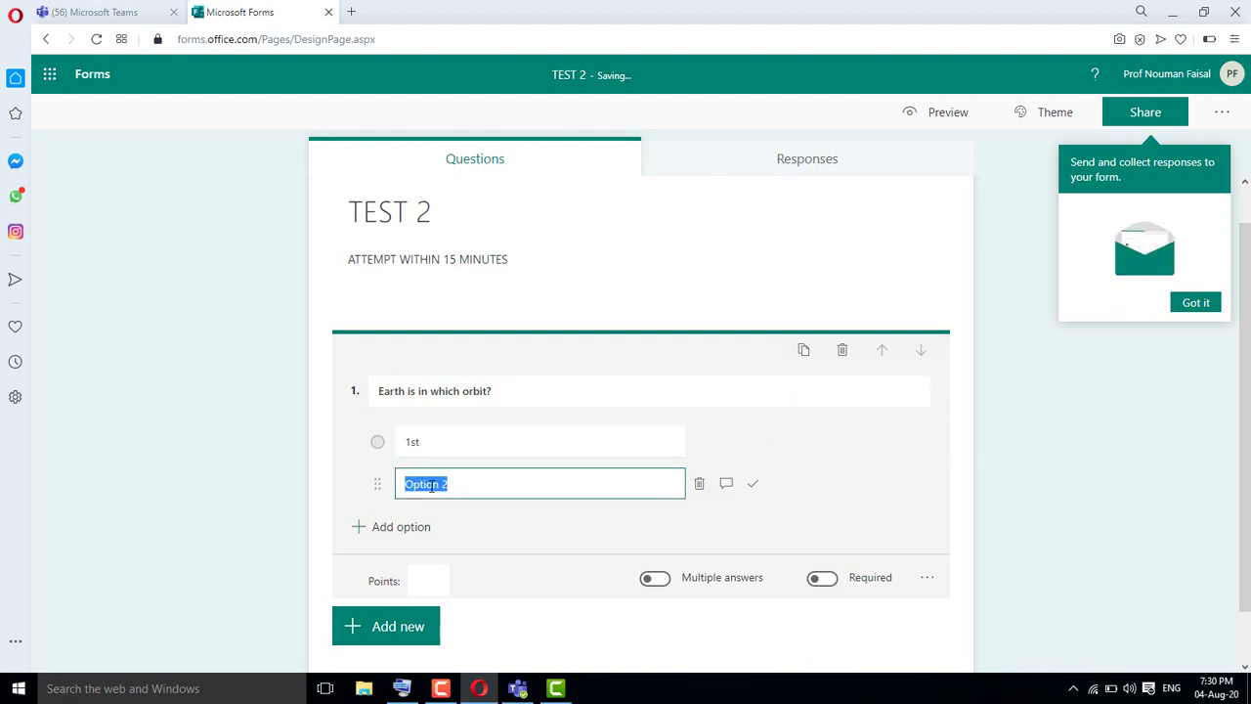
pyautogui.write('2nd')
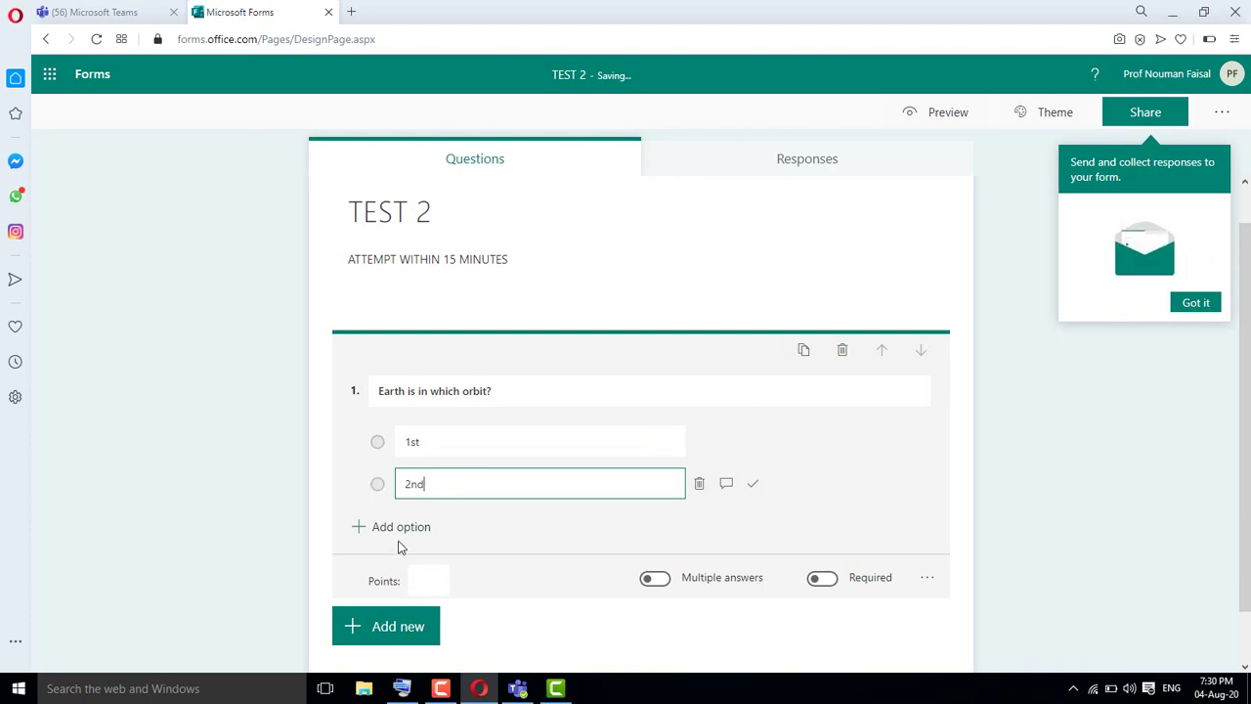
# - Add a third and a fourth answer option, "3rd" and "4th", to the Earth orbit question
pyautogui.click(412, 527)
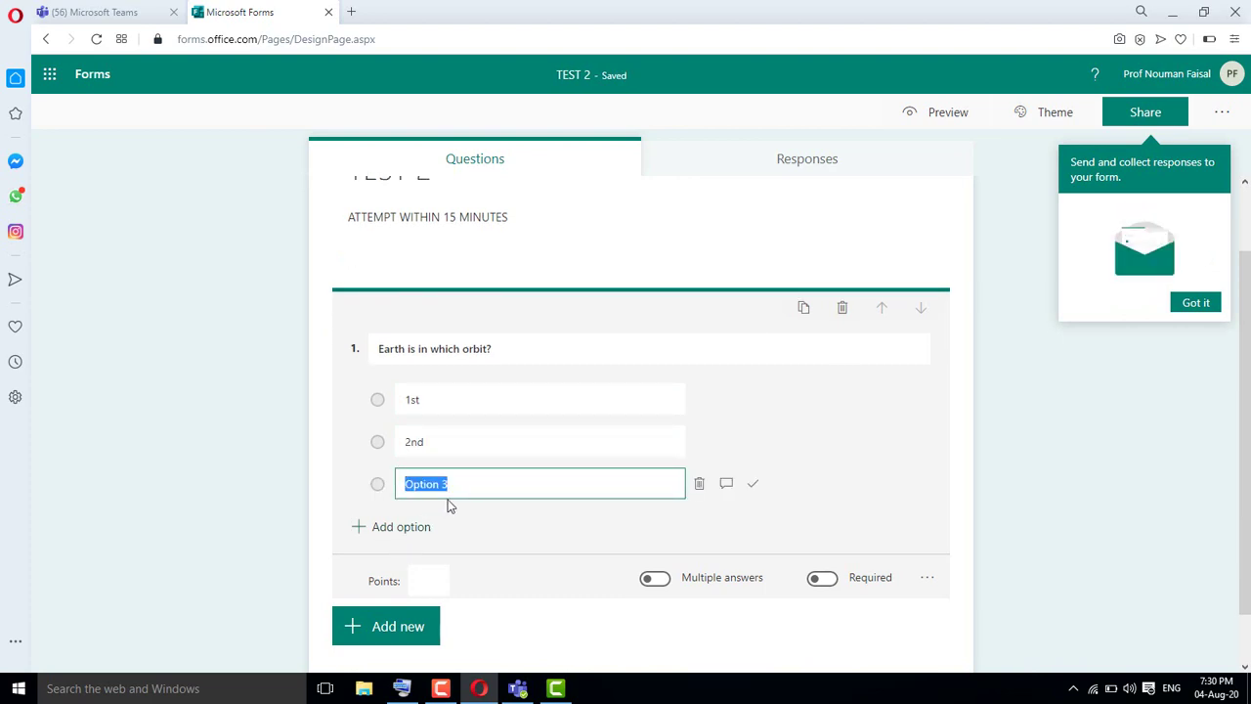
pyautogui.write('3rd')
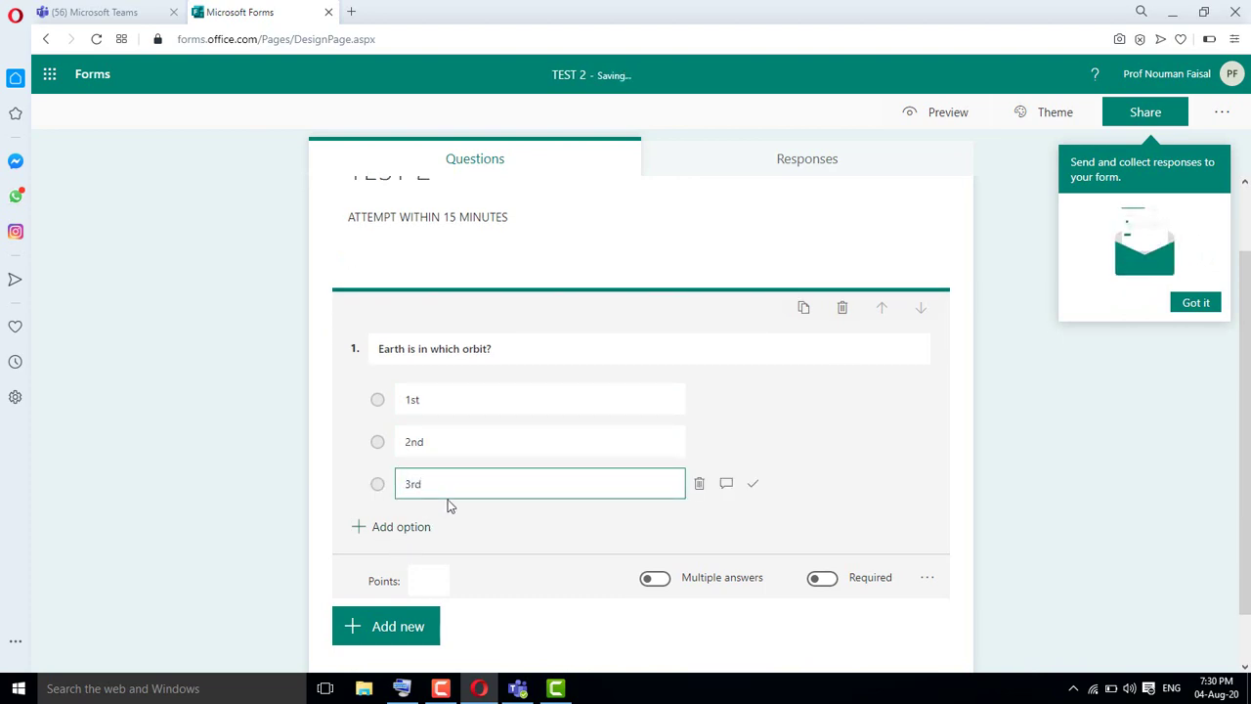
pyautogui.click(413, 529)
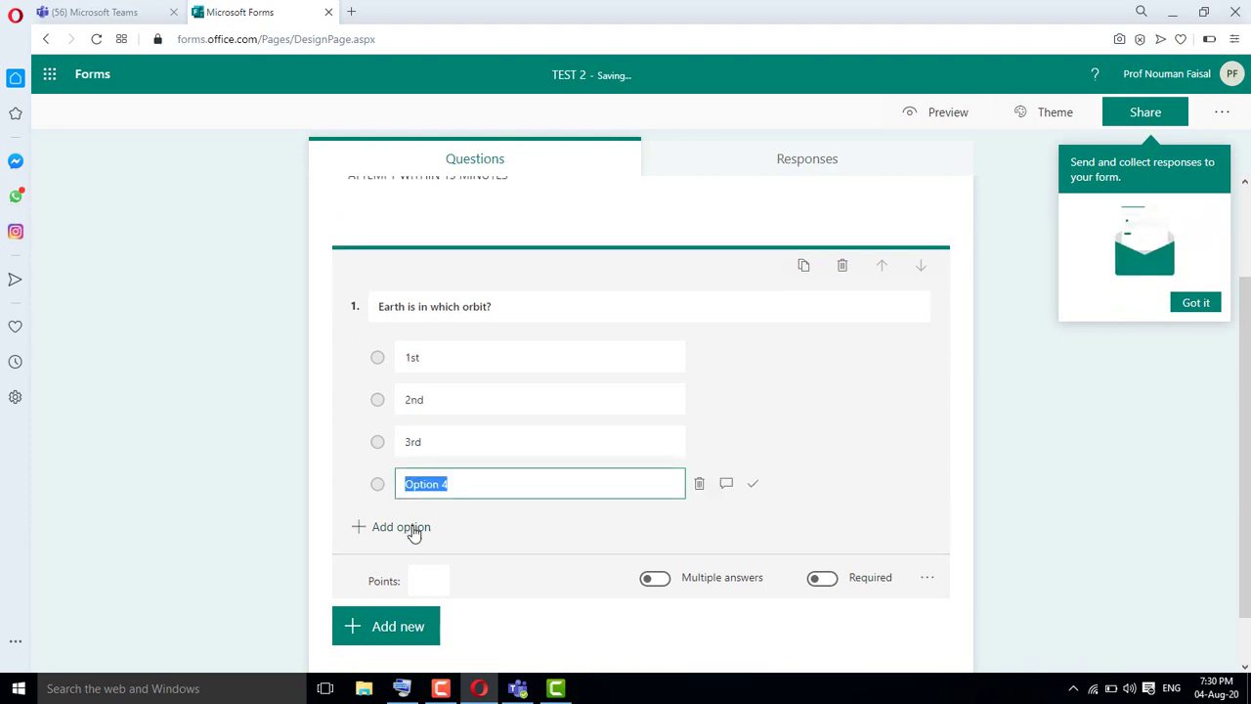
pyautogui.write('4th')
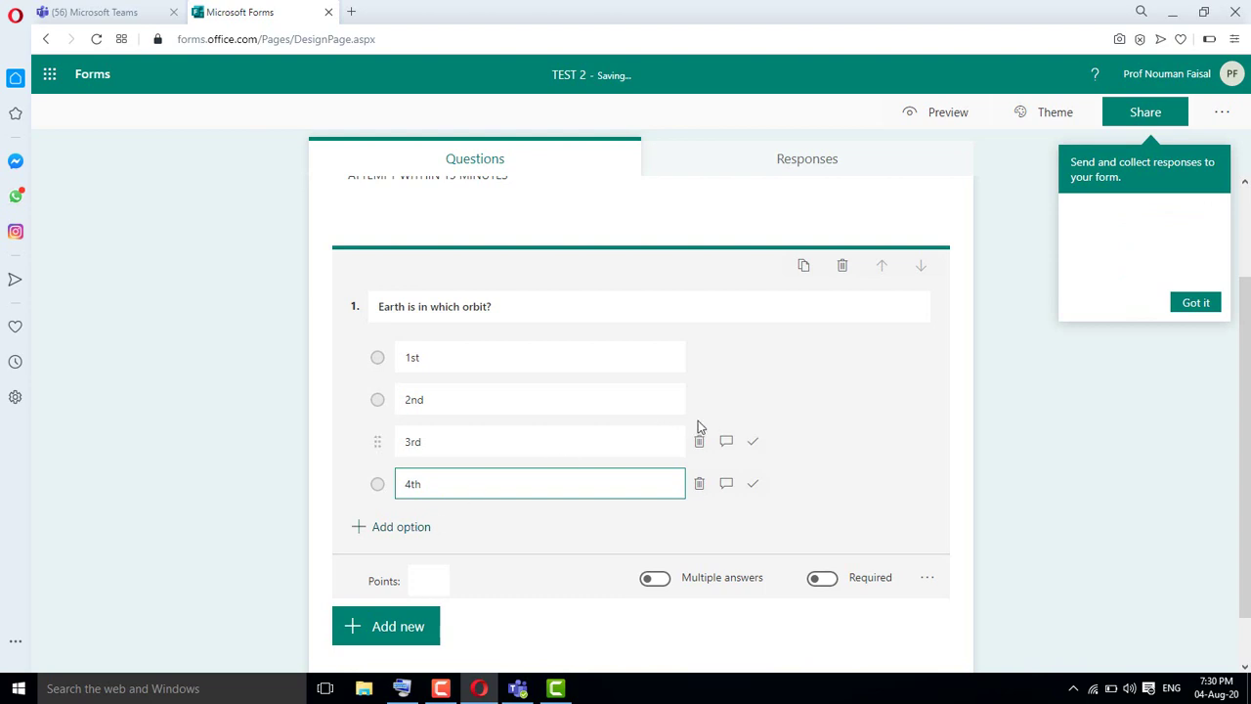
# - Mark "3rd" as the correct answer and make the orbit question required, worth 1 point
pyautogui.click(752, 446)
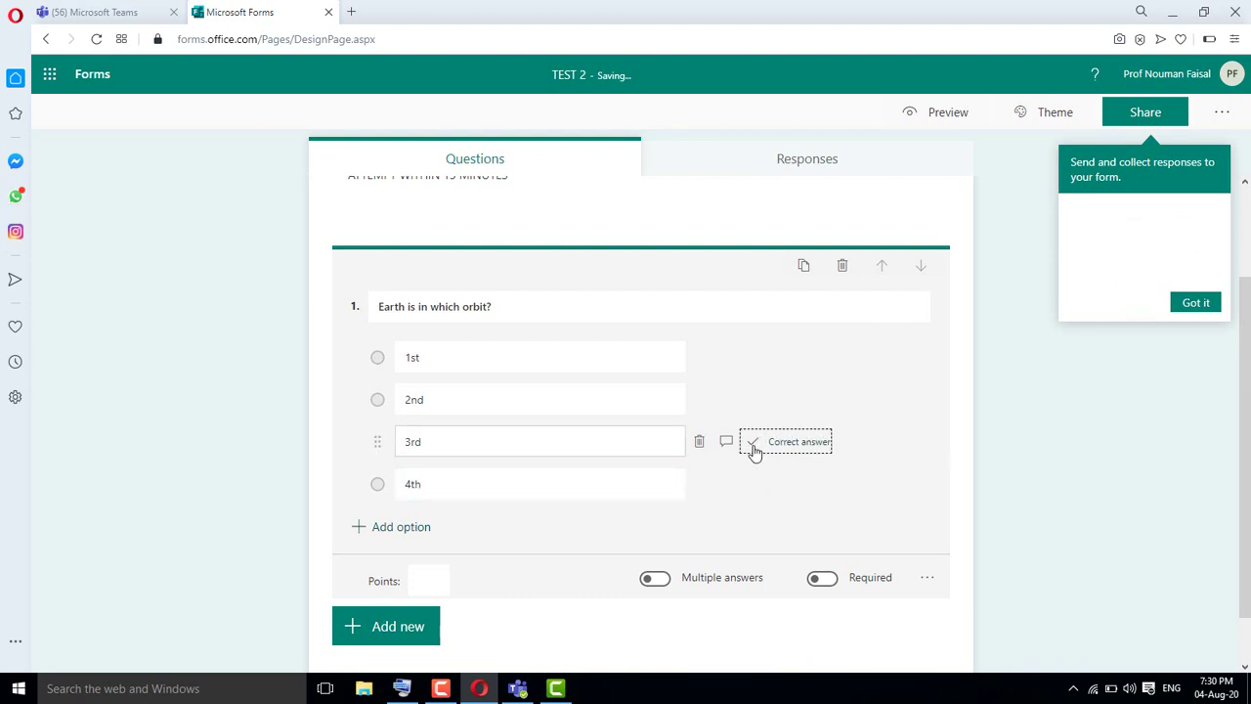
pyautogui.click(825, 579)
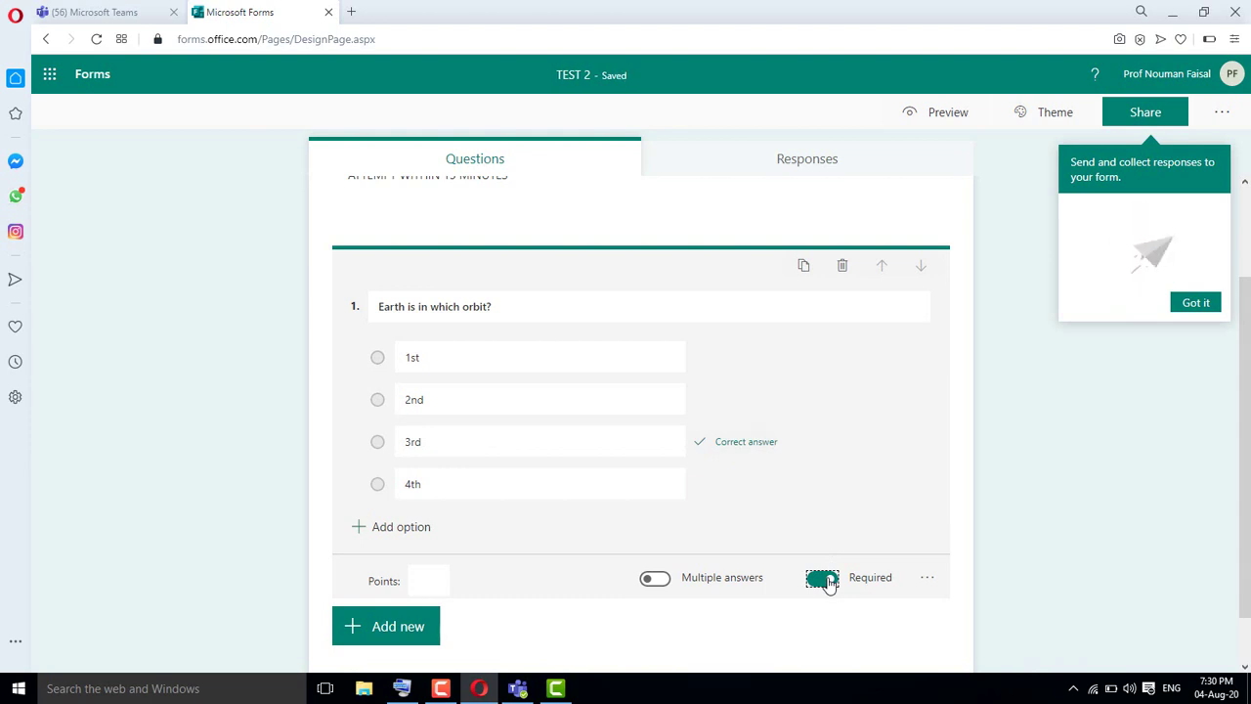
pyautogui.click(431, 587)
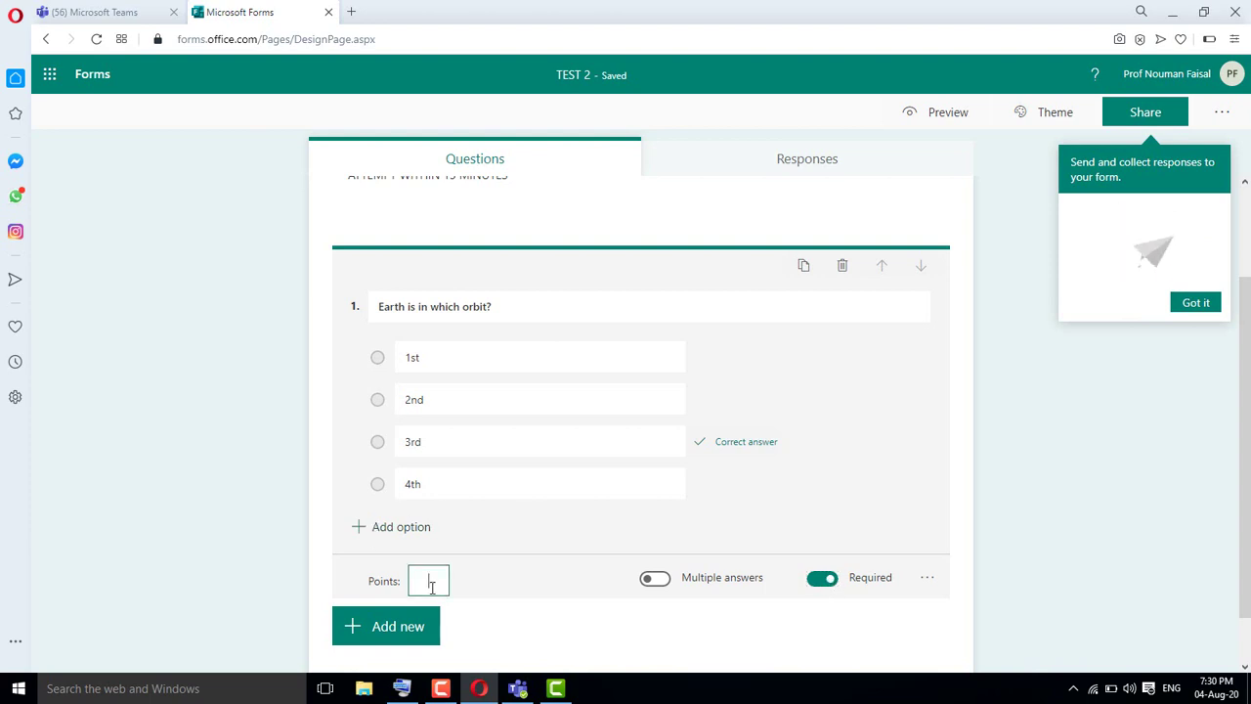
pyautogui.write('1')
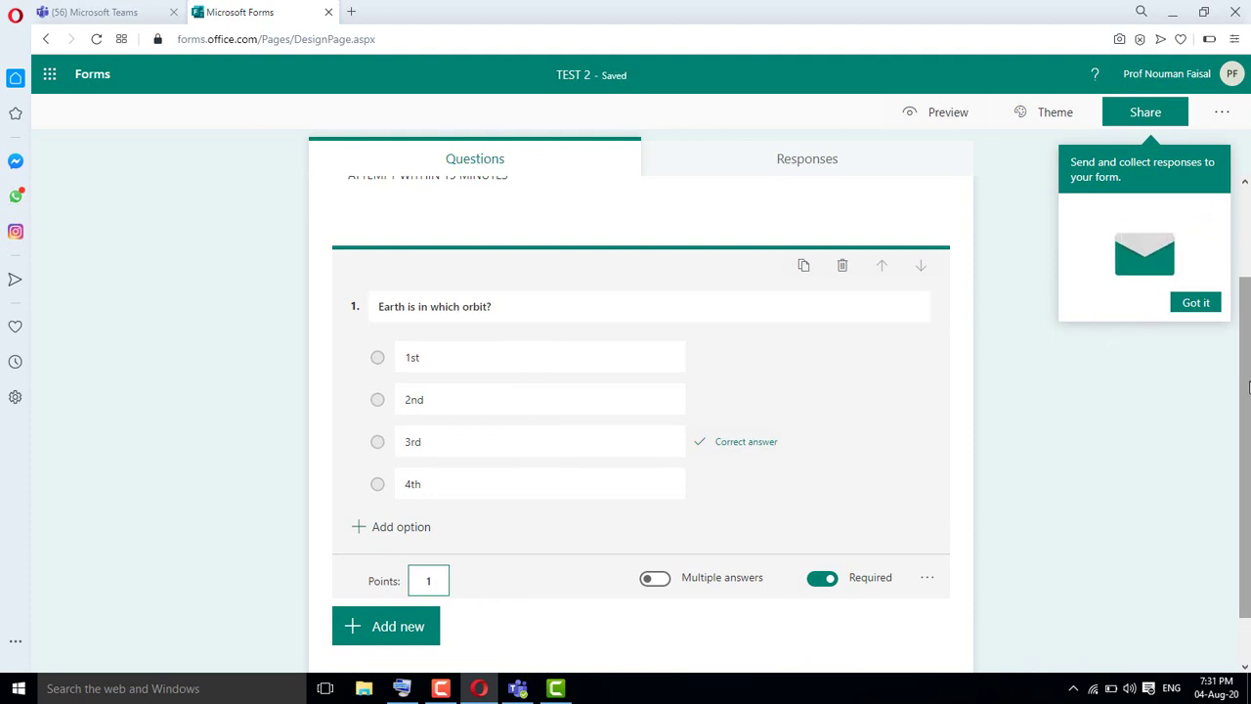
pyautogui.click(1042, 447)
# - Add two more Choice questions below the first one, leaving their default question and option text
pyautogui.click(408, 598)
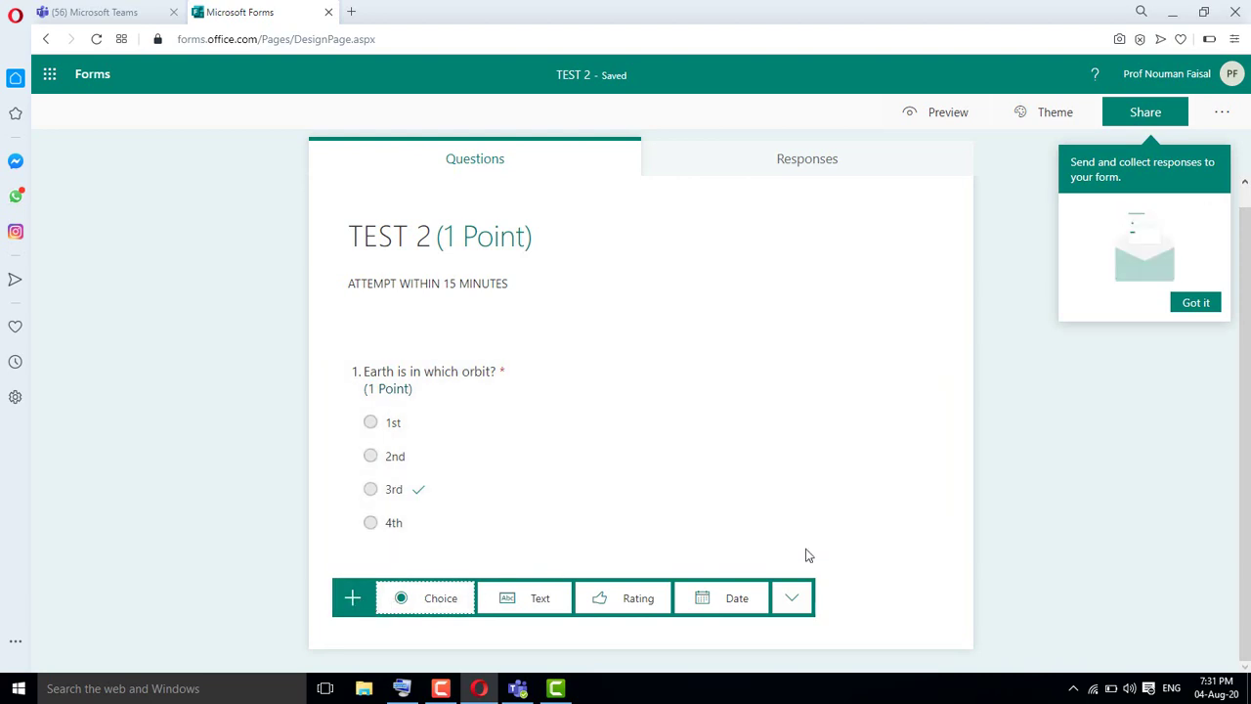
pyautogui.click(405, 608)
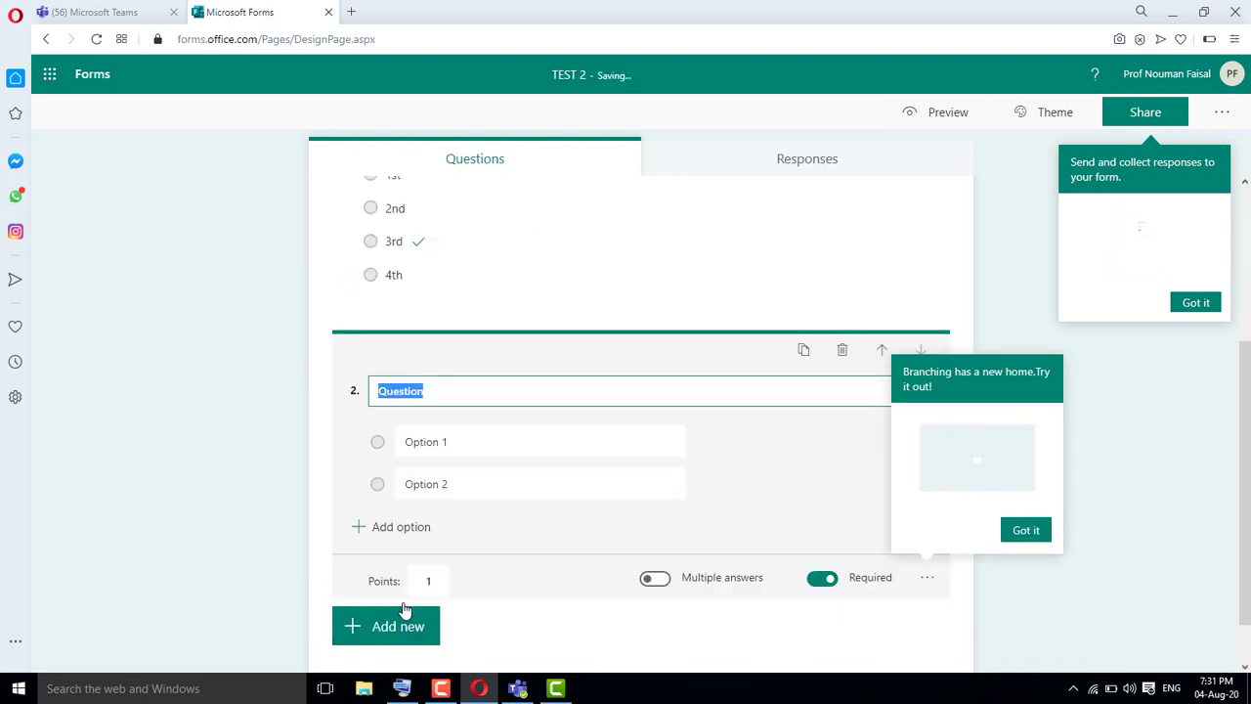
pyautogui.click(391, 622)
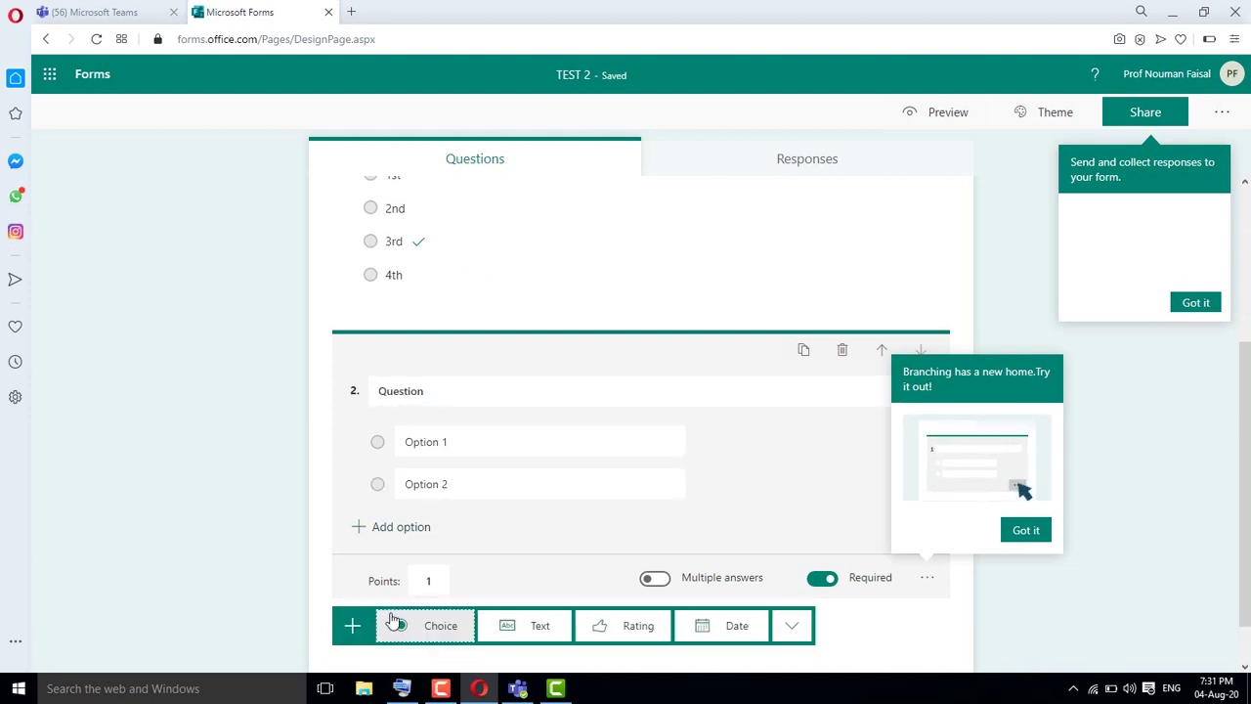
pyautogui.click(408, 628)
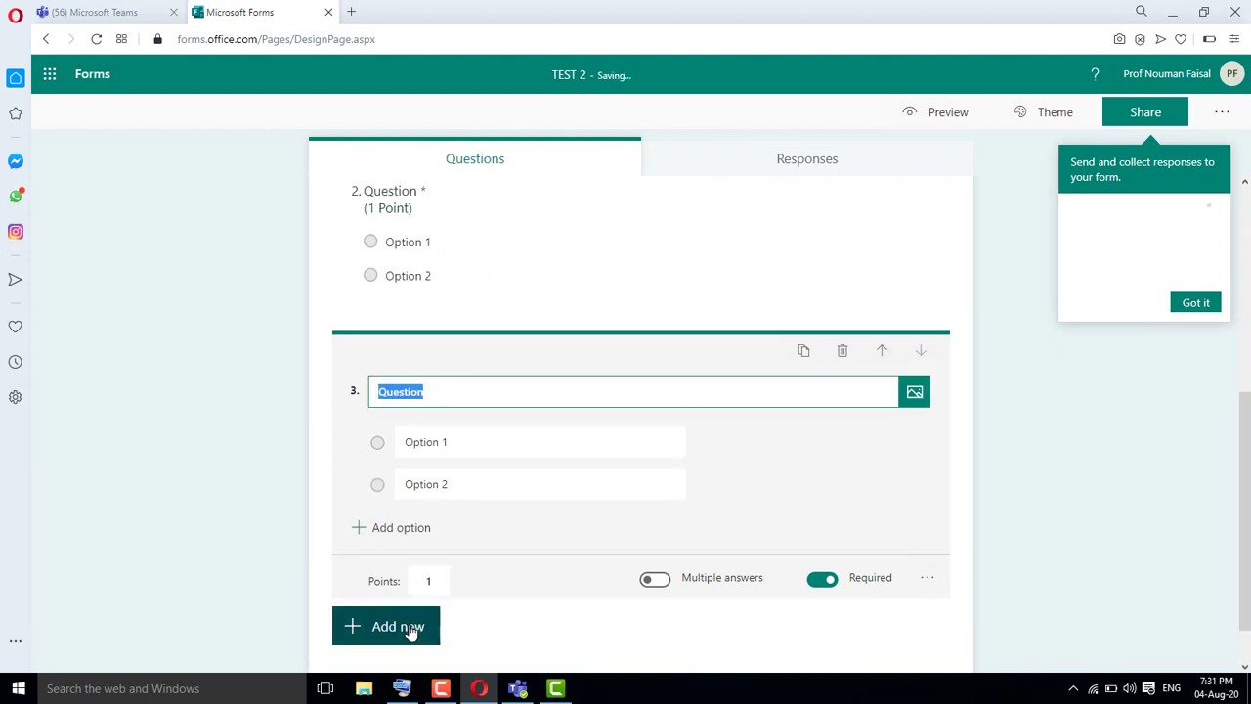
pyautogui.click(403, 631)
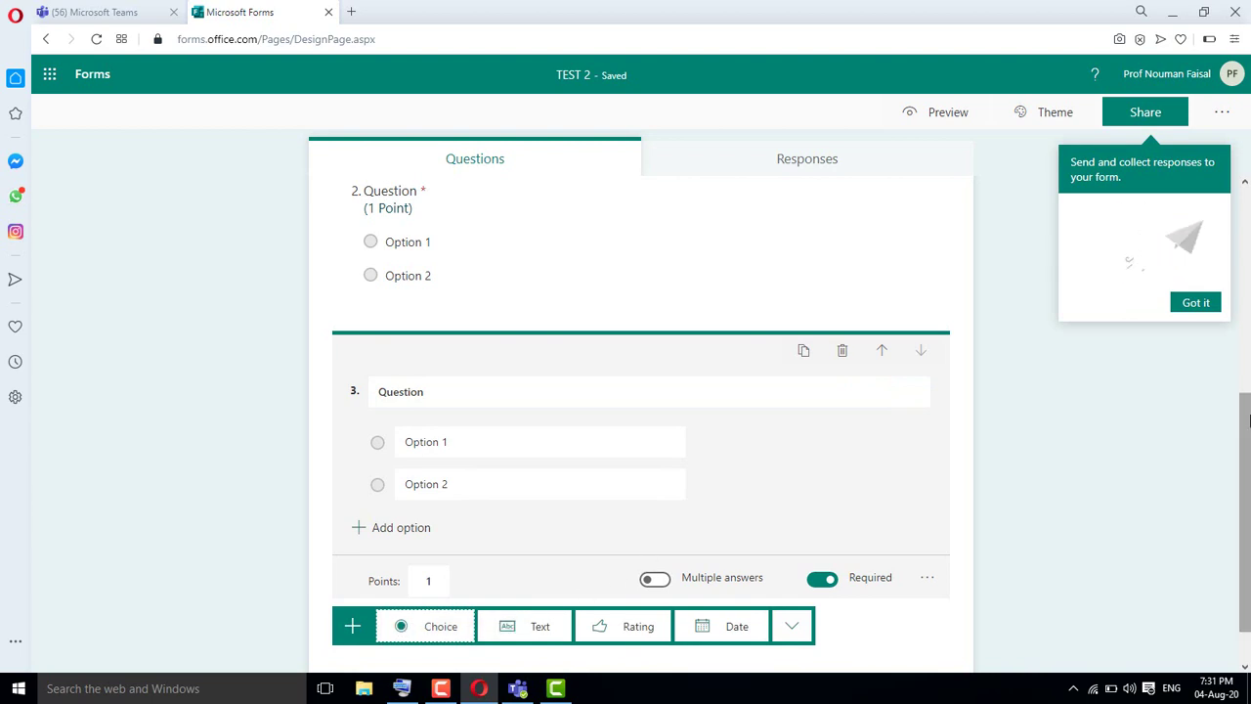
# - Go to the My forms overview, reopen TEST 2 and look through its questions
pyautogui.click(1248, 552)
pyautogui.scroll(4, 1248, 504)
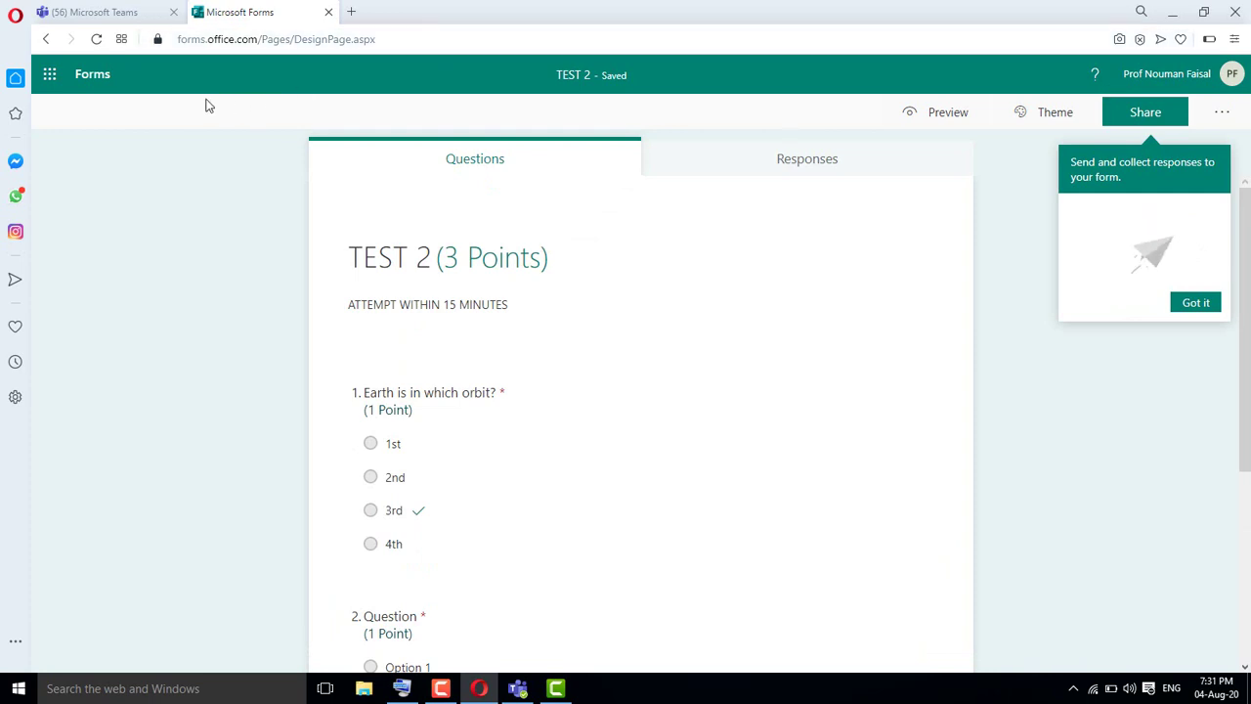
pyautogui.click(95, 75)
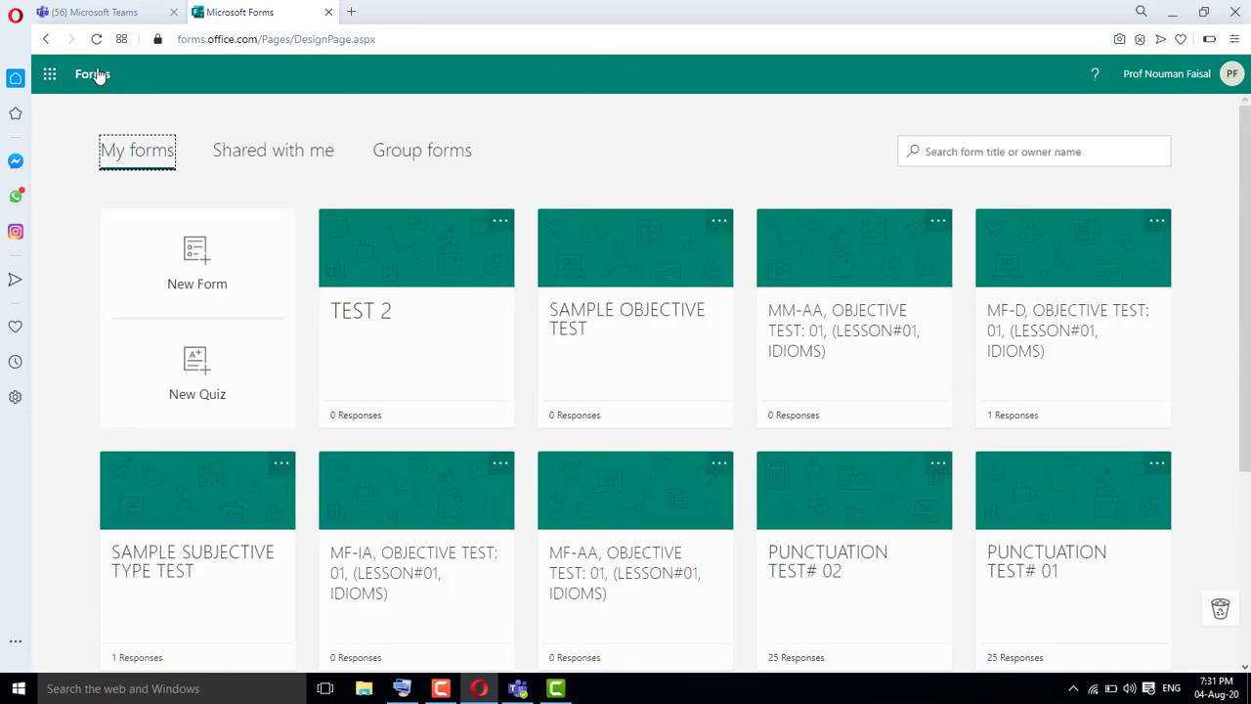
pyautogui.click(391, 258)
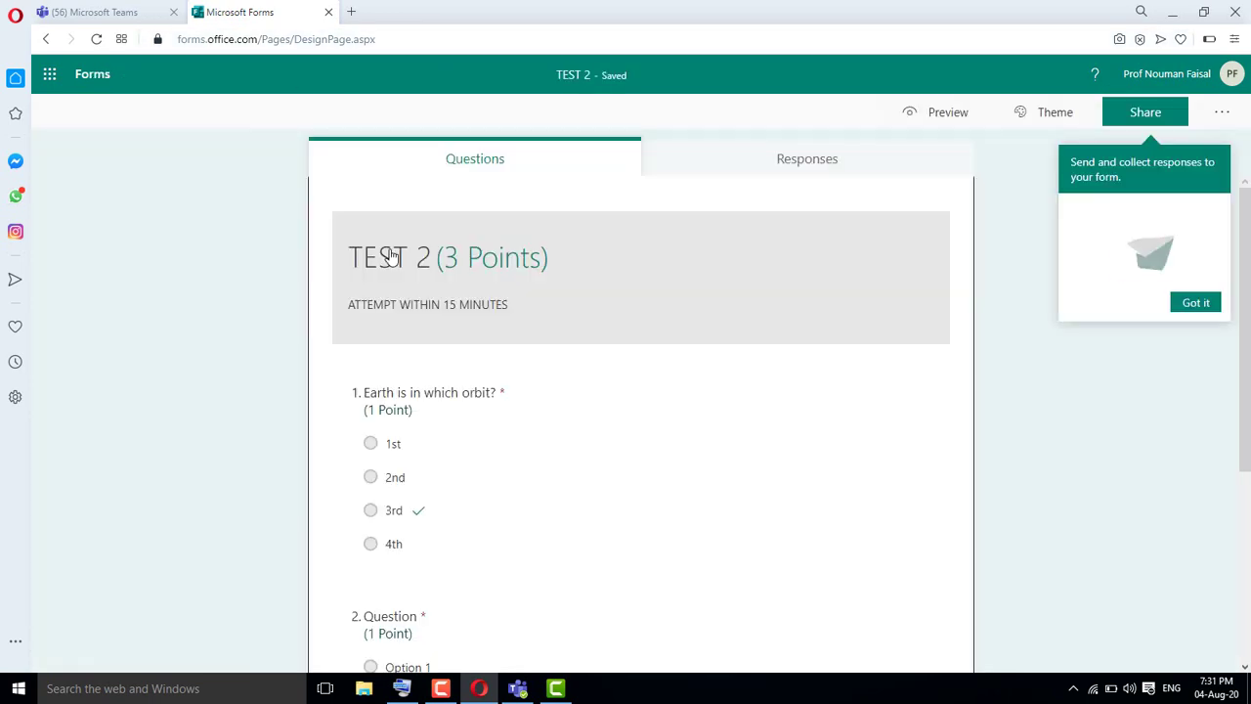
pyautogui.scroll(-3, 1249, 518)
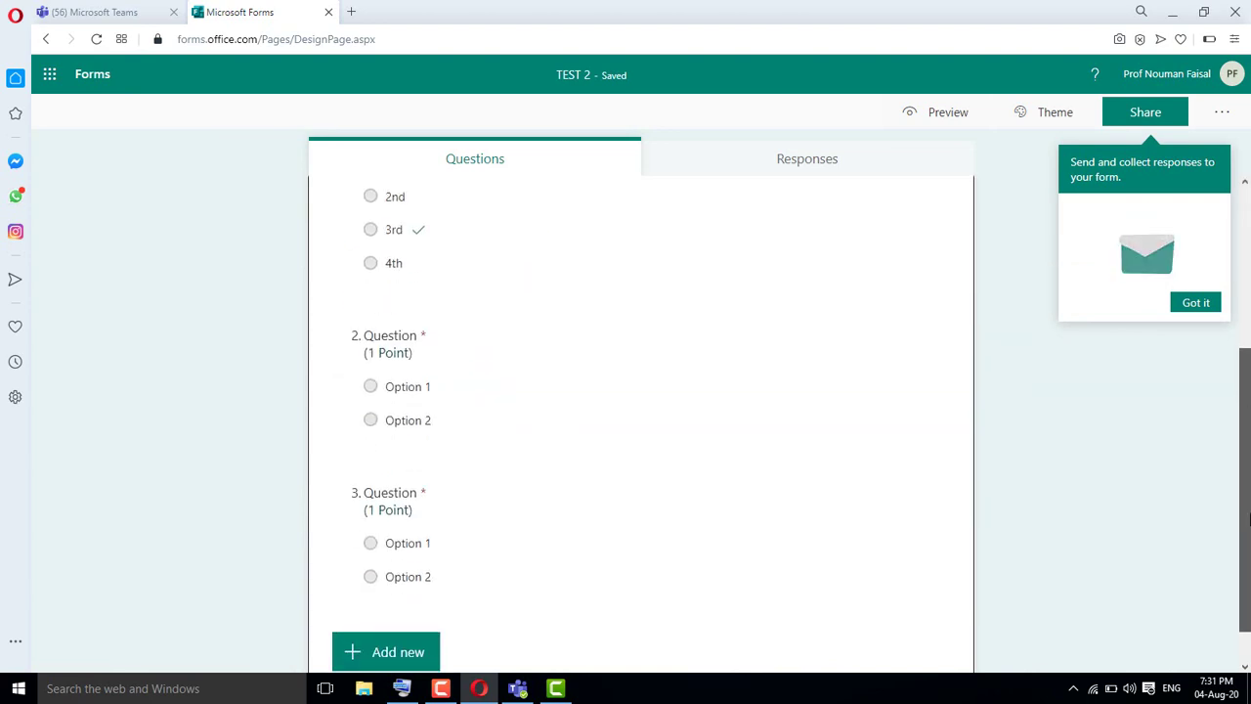
pyautogui.scroll(-1, 1249, 518)
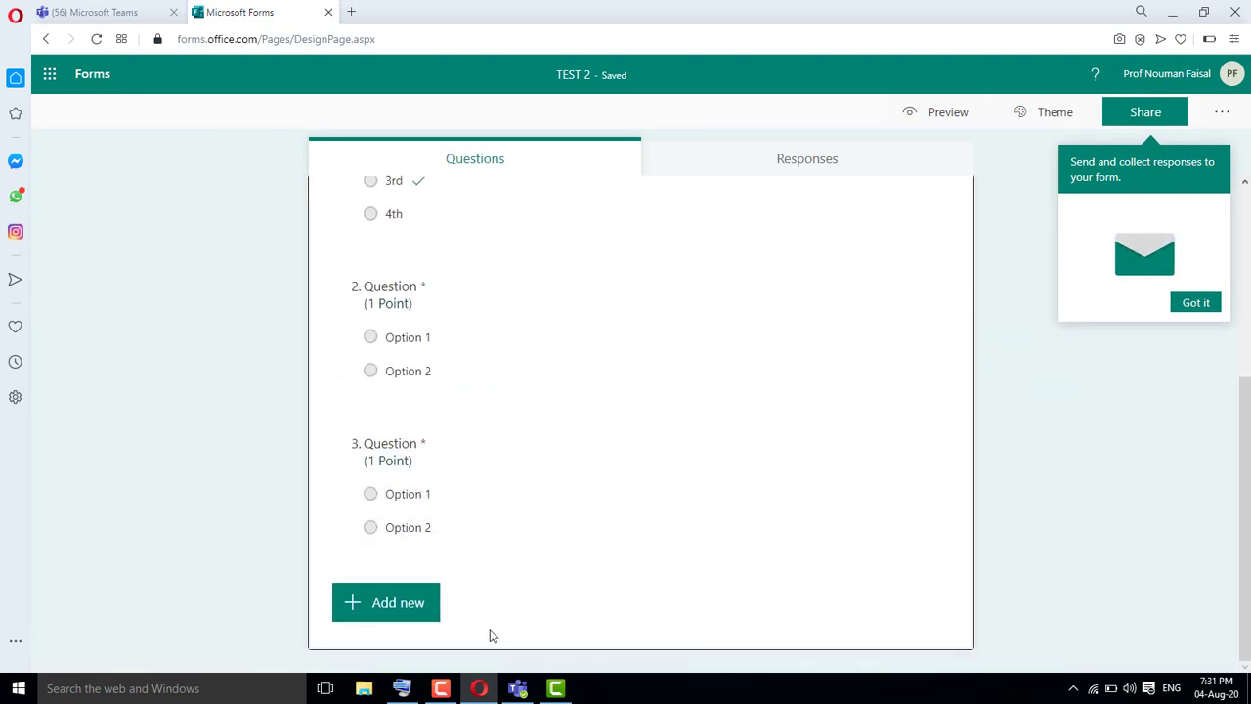
# - Switch to Microsoft Teams and create a quiz assignment for TEST TEAM from SAMPLE OBJECTIVE TEST with the instructions "solve"
pyautogui.click(521, 689)
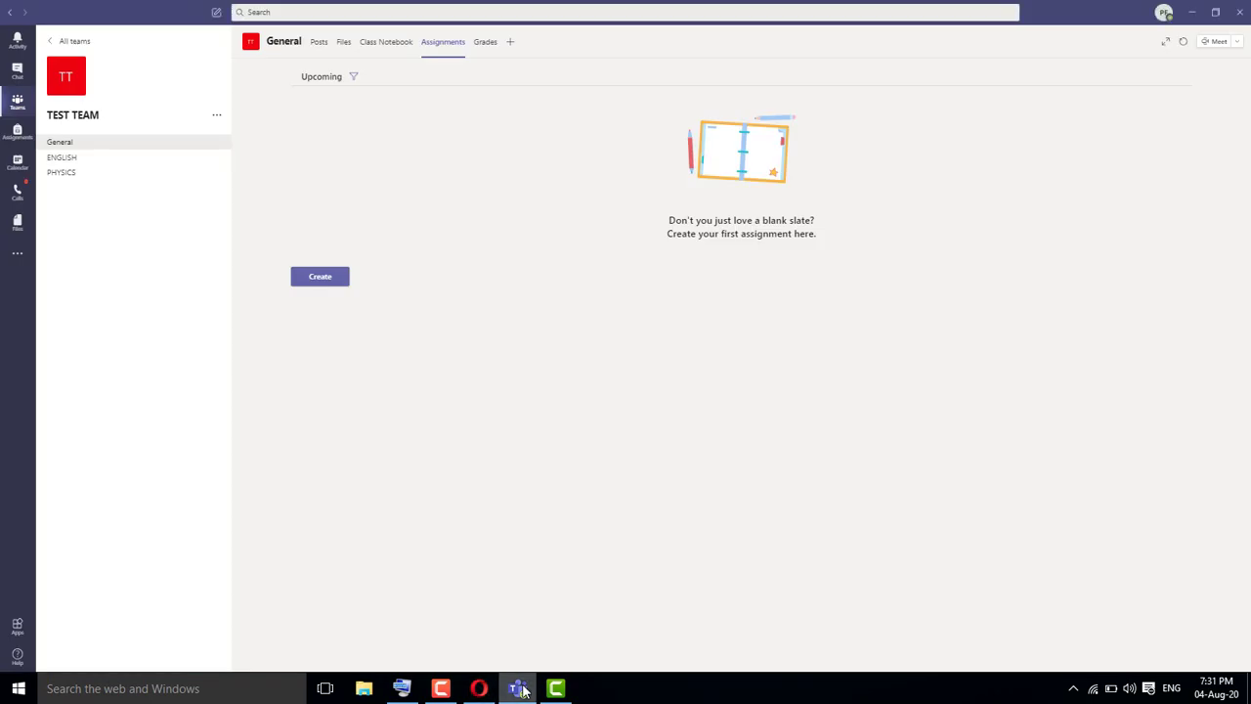
pyautogui.click(323, 276)
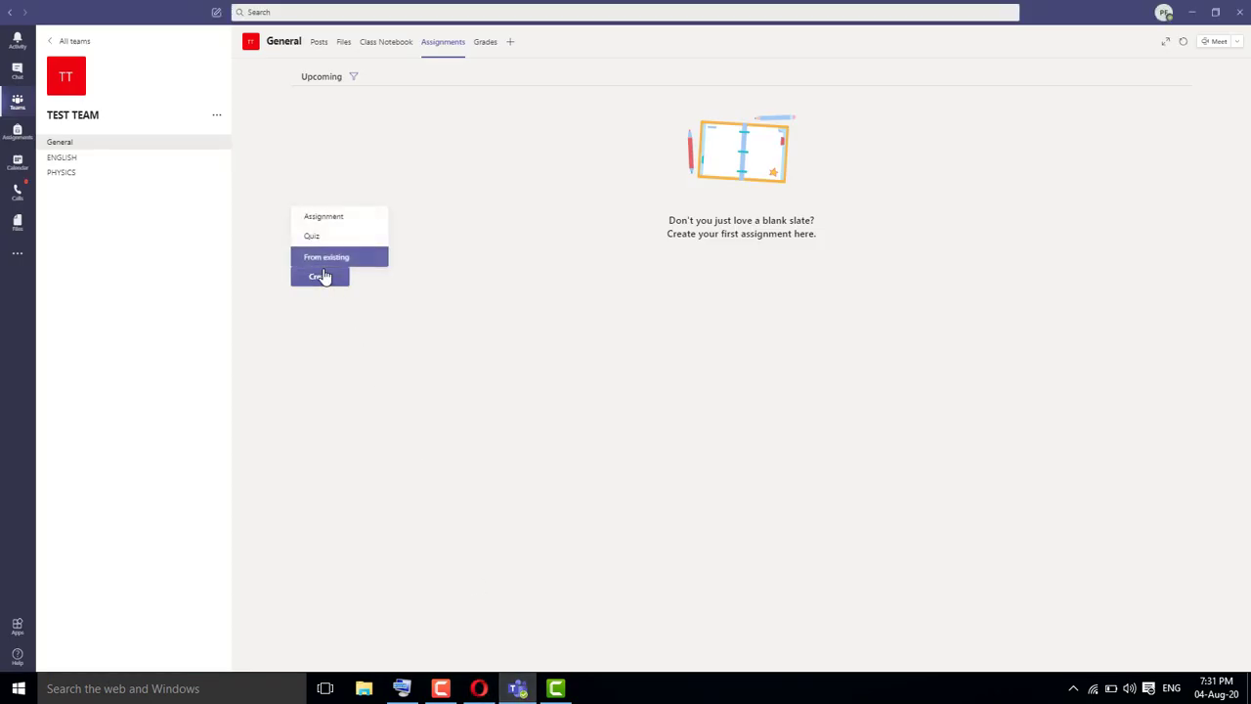
pyautogui.click(317, 238)
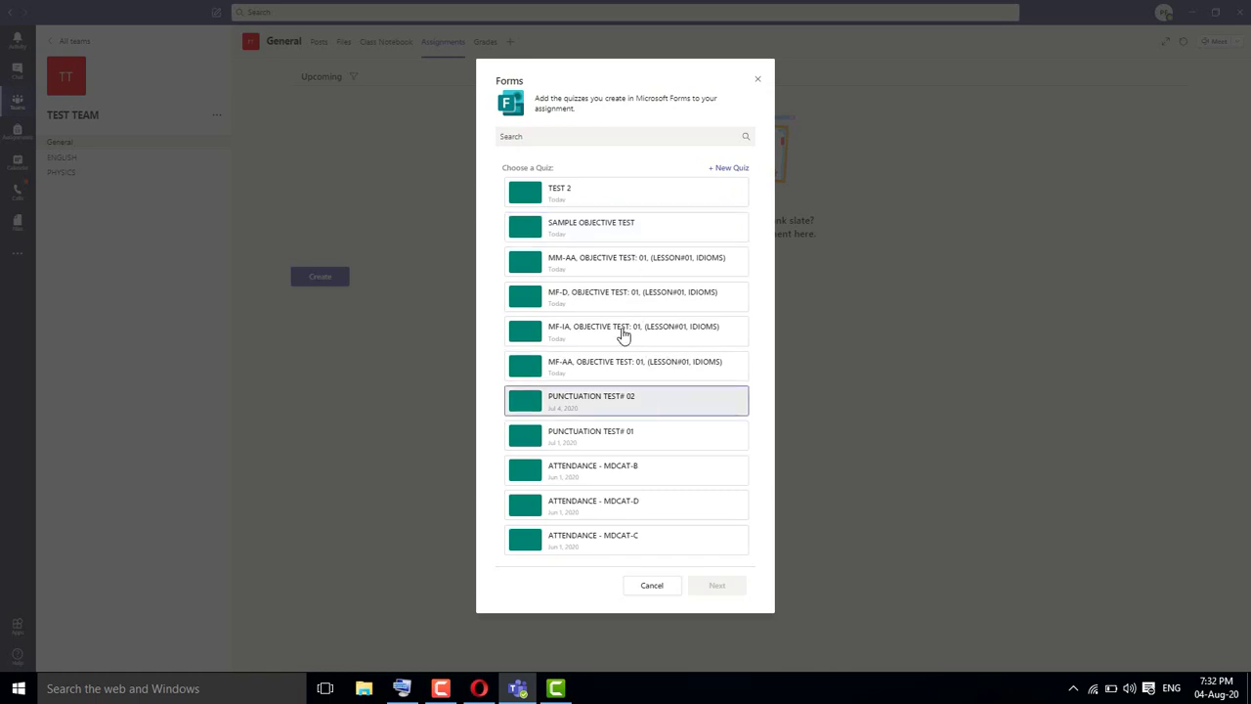
pyautogui.click(604, 228)
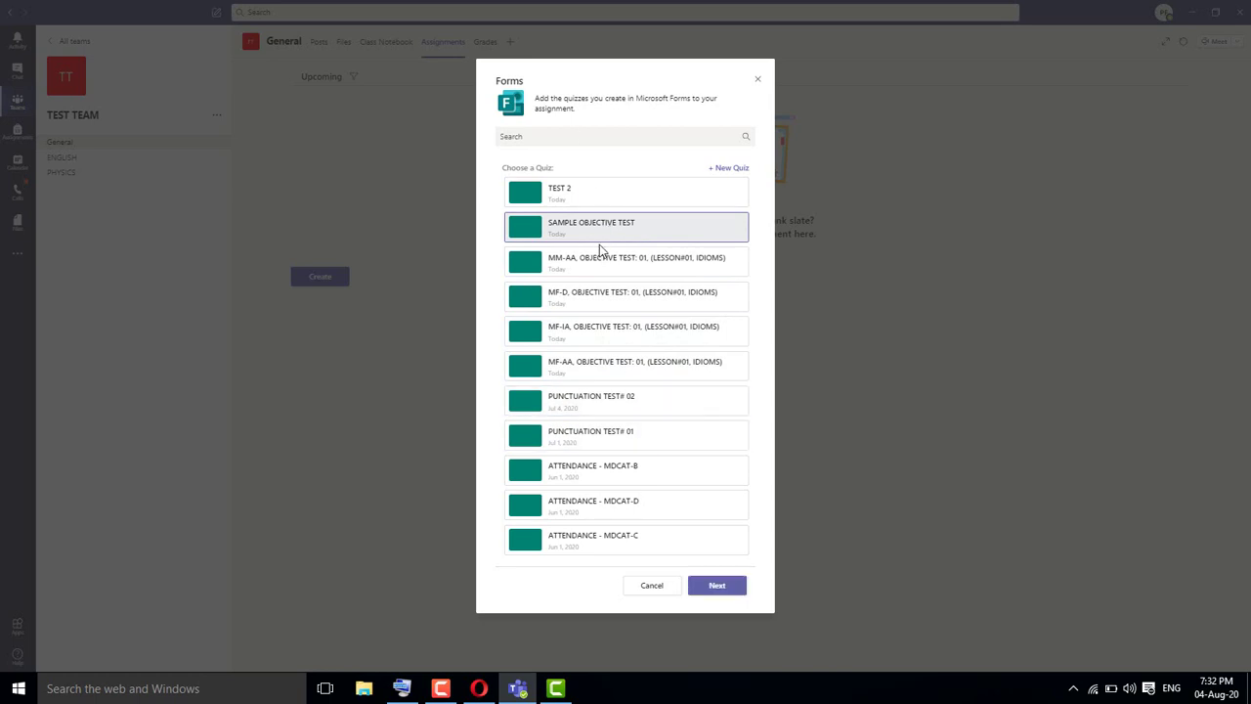
pyautogui.click(714, 591)
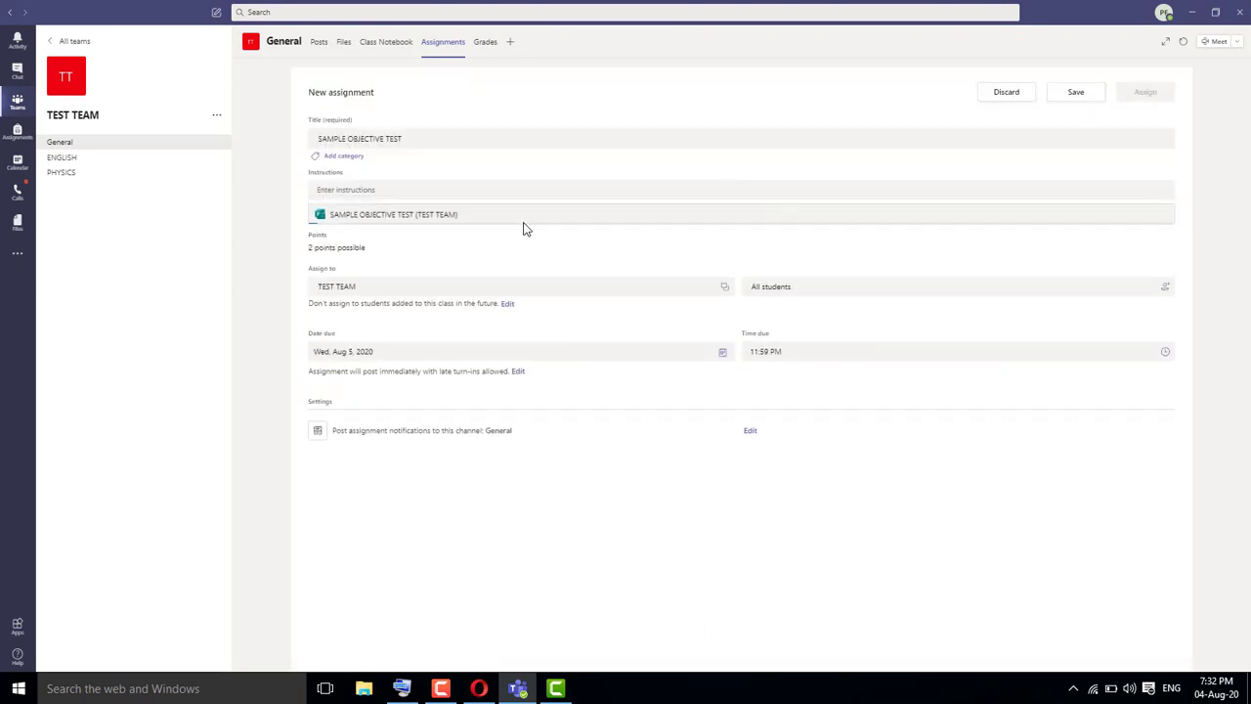
pyautogui.click(396, 172)
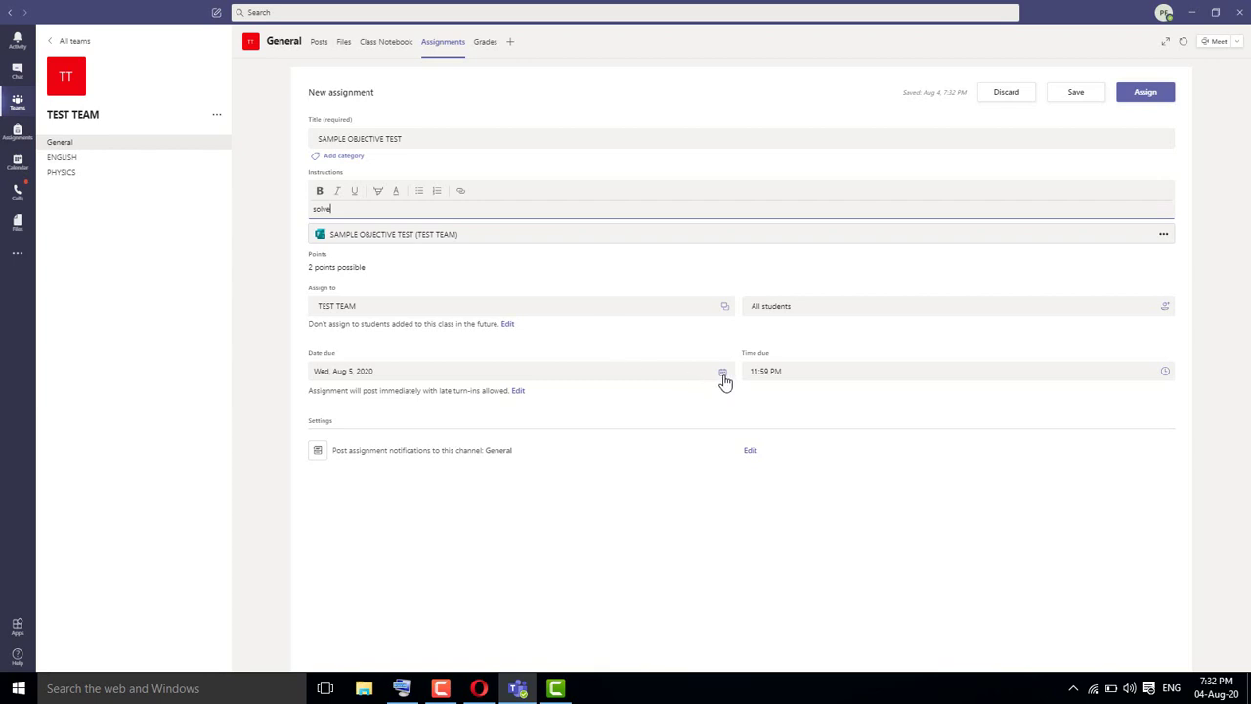
# - Schedule the assignment to be assigned in the future, with the post date Tue, Aug 4, 2020
pyautogui.click(515, 379)
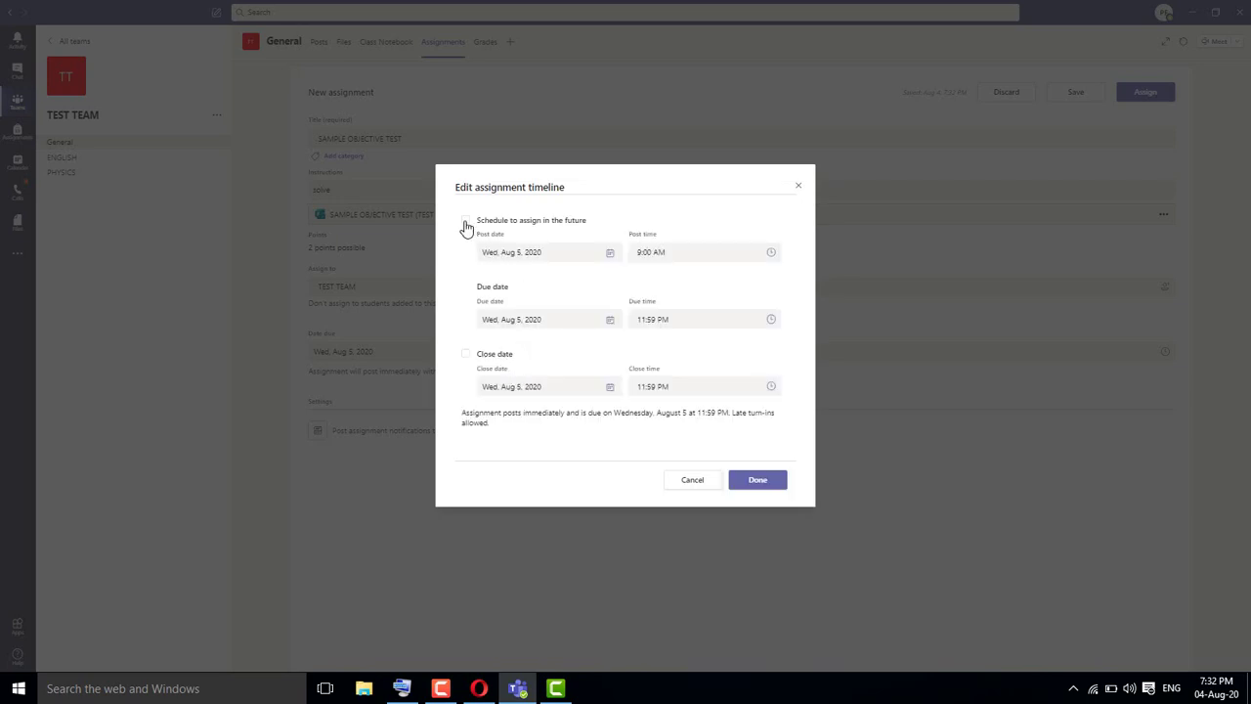
pyautogui.click(466, 221)
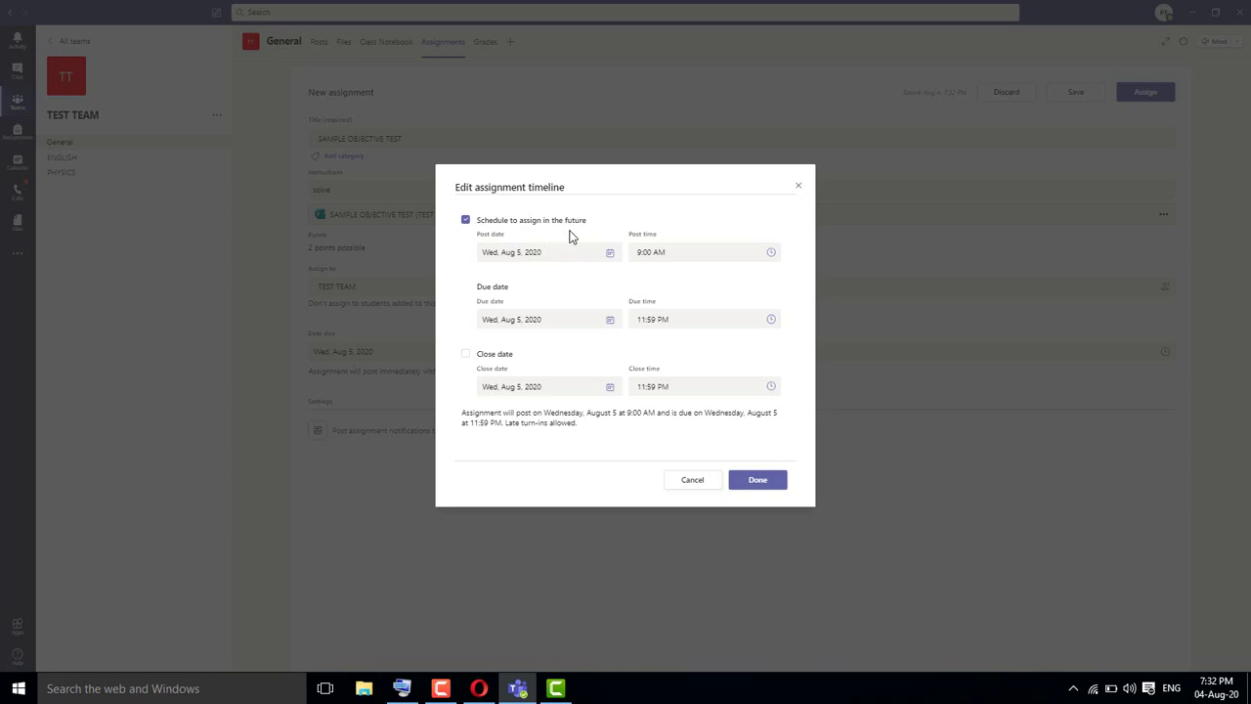
pyautogui.click(608, 254)
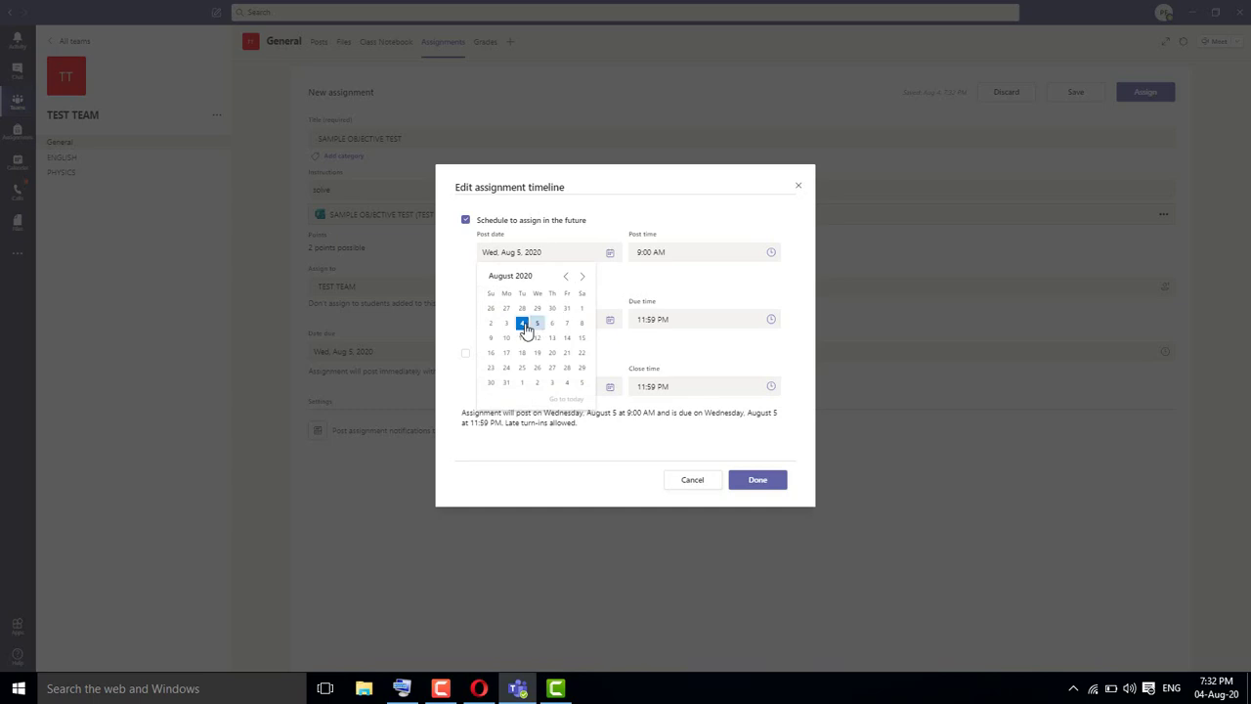
pyautogui.click(522, 323)
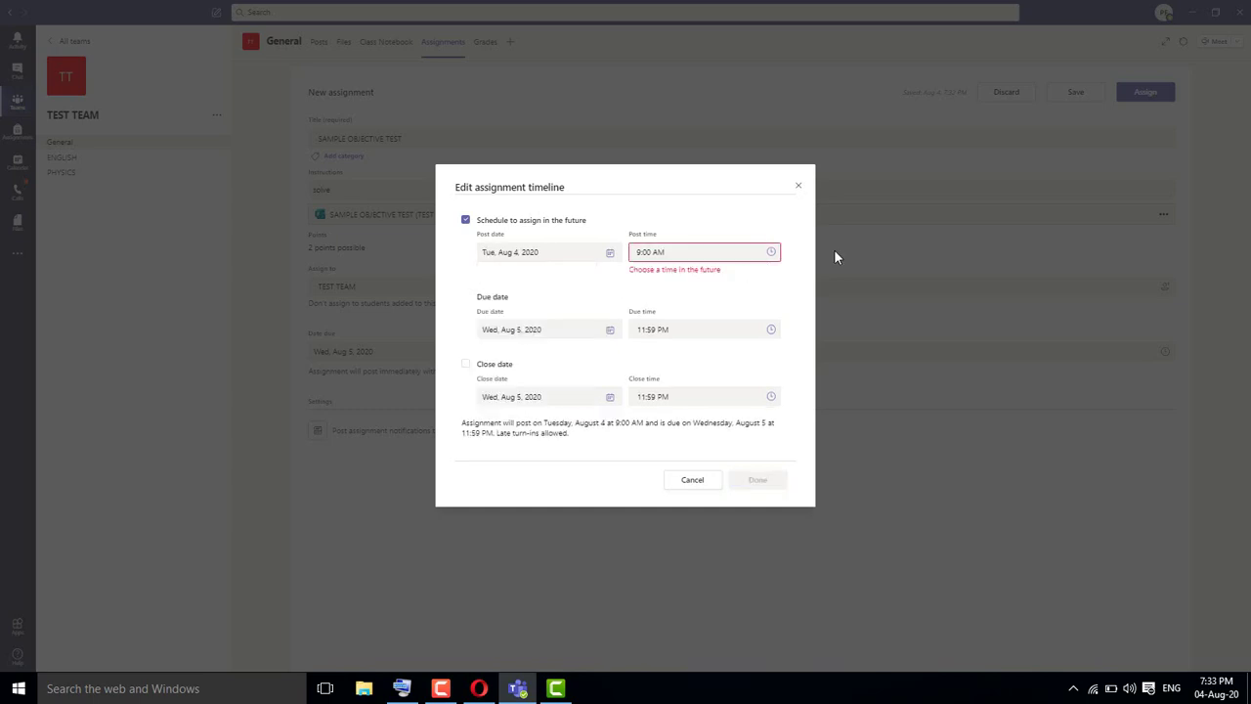
# - Set the assignment's post time to 7:36 PM
pyautogui.click(772, 253)
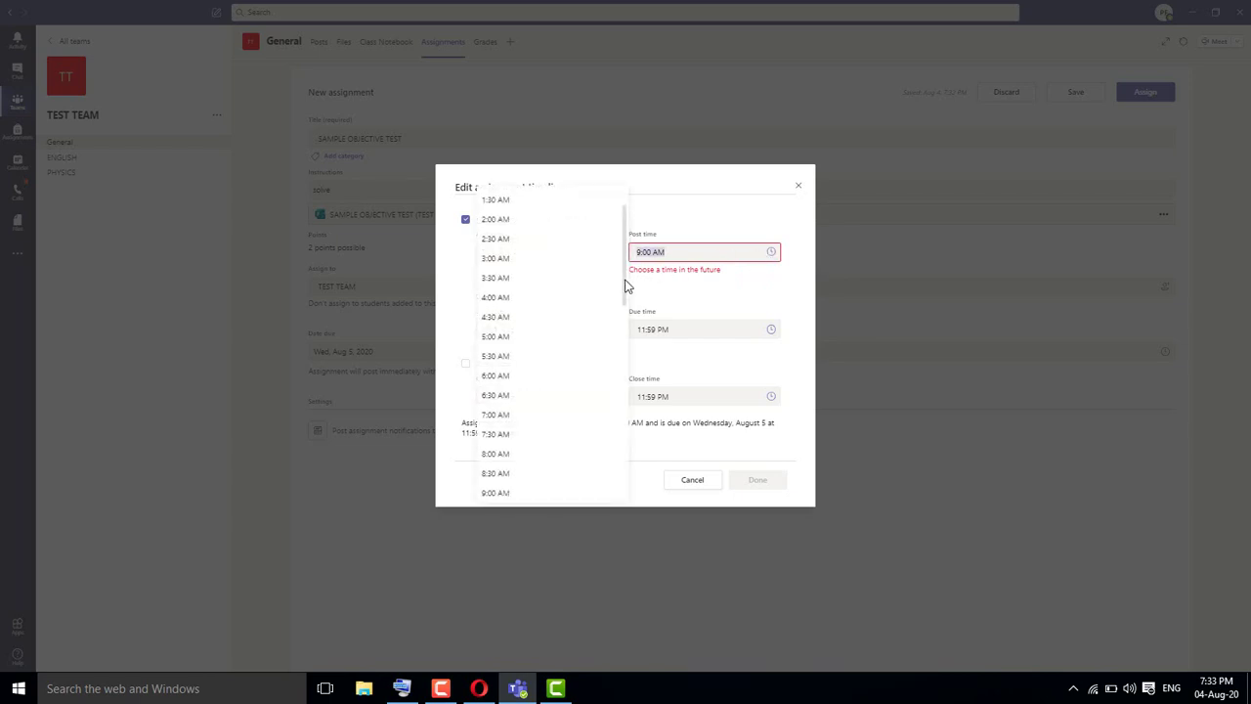
pyautogui.moveTo(626, 285); pyautogui.dragTo(622, 433)
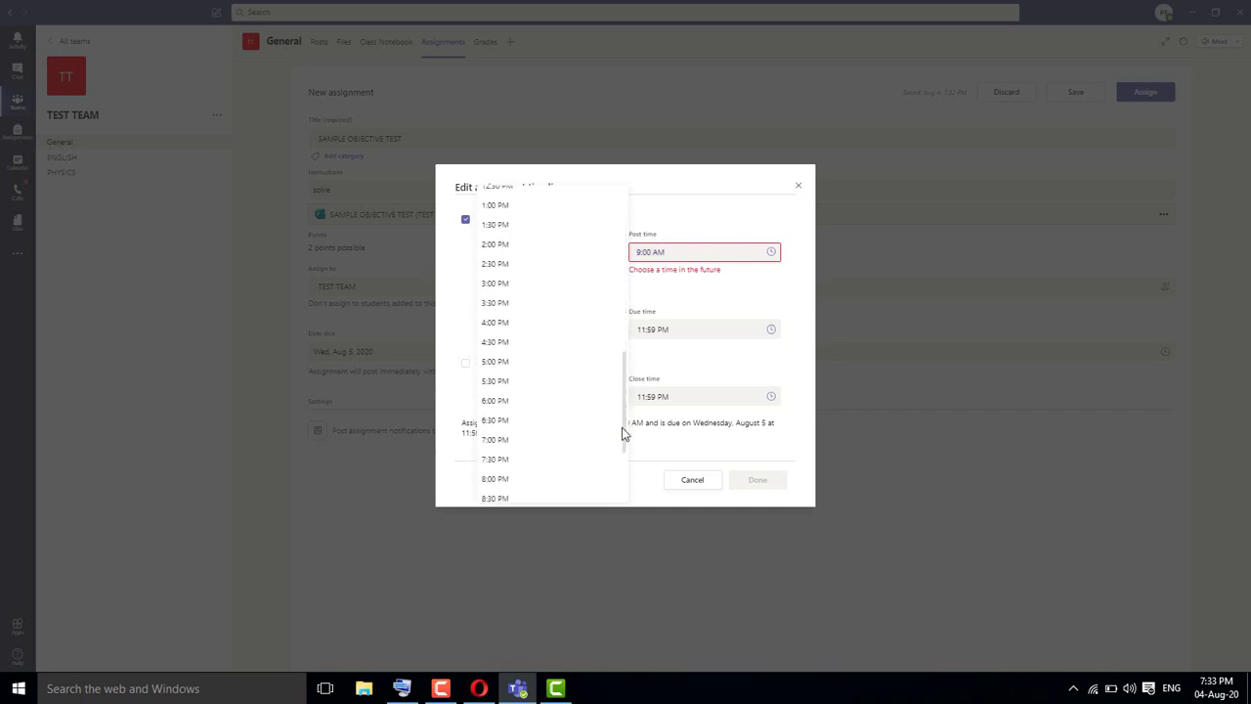
pyautogui.click(518, 464)
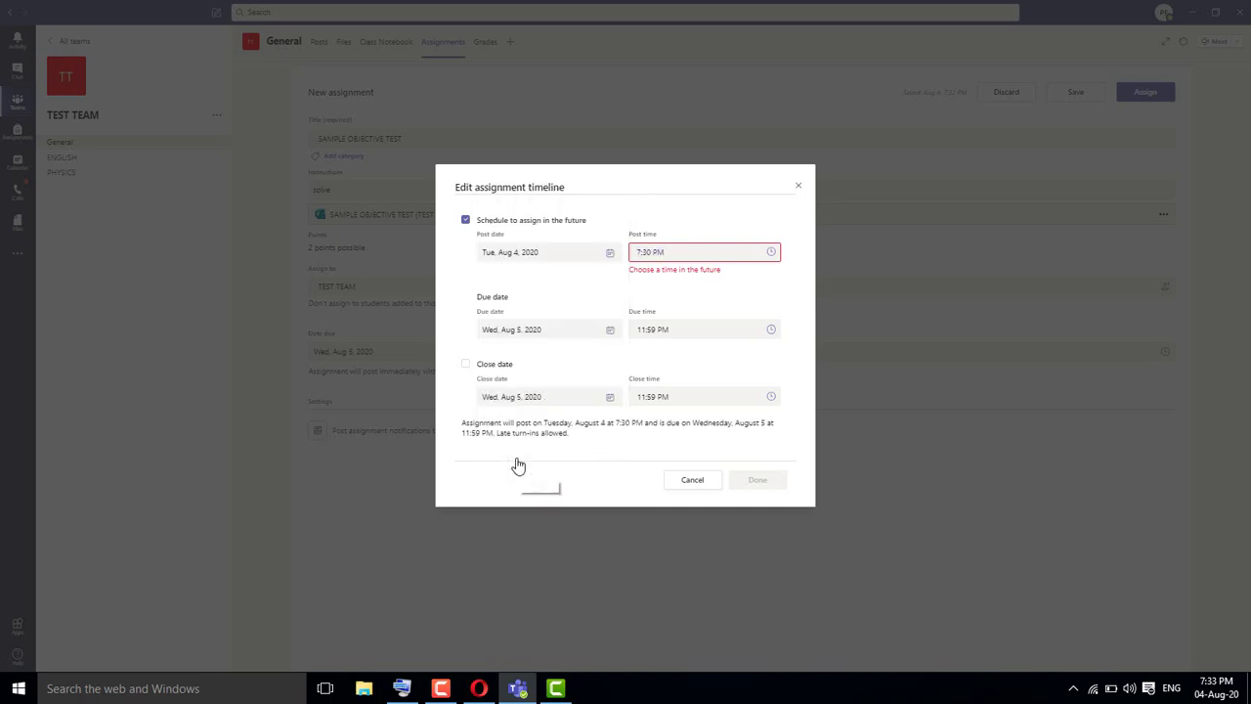
pyautogui.click(656, 252)
pyautogui.click(666, 252)
pyautogui.click(665, 252)
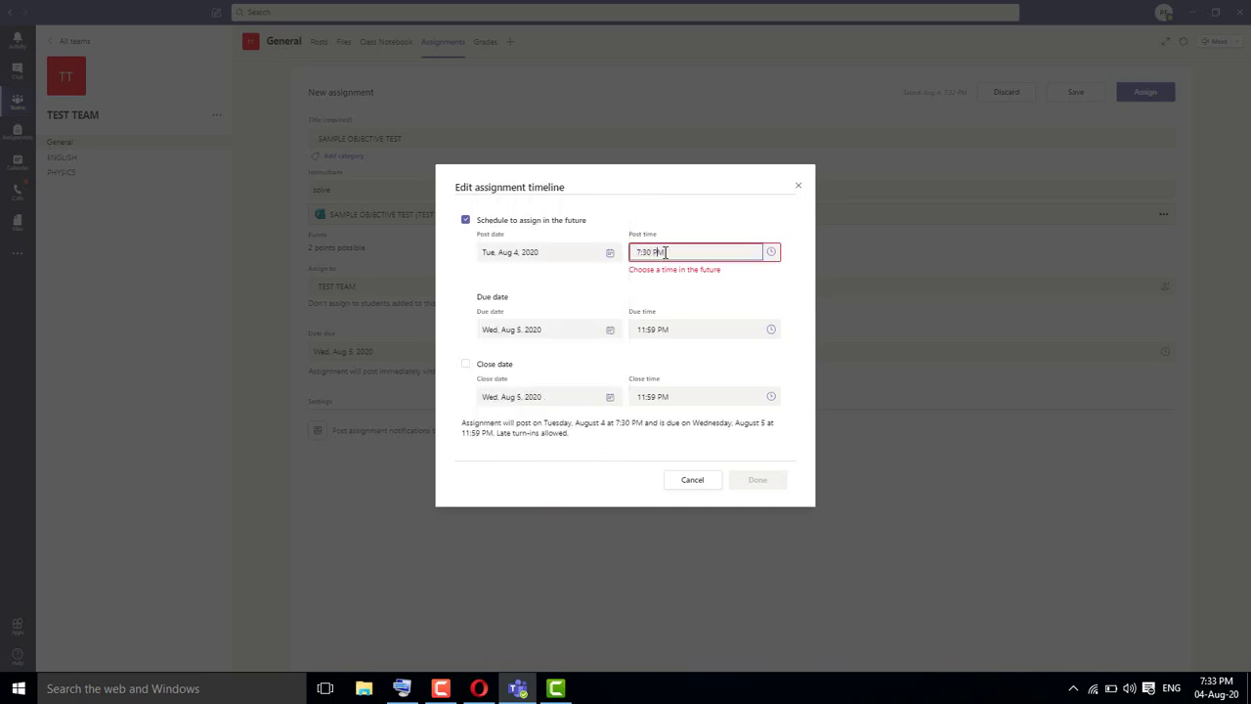
pyautogui.press('Left')
pyautogui.press('Left')
pyautogui.press('Left')
pyautogui.press('BackSpace')
pyautogui.write('6')
# - Set the assignment's due date to Tue, Aug 4, 2020 and its due time to 8:00 PM
pyautogui.click(607, 331)
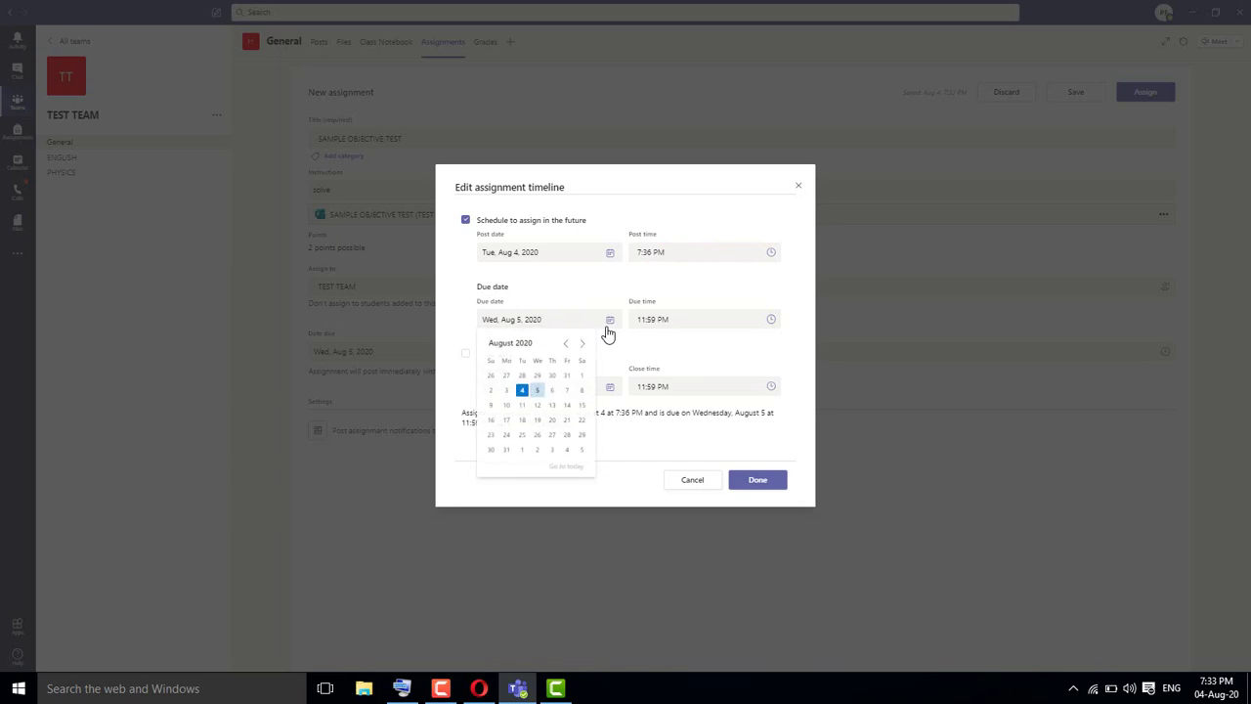
pyautogui.click(522, 391)
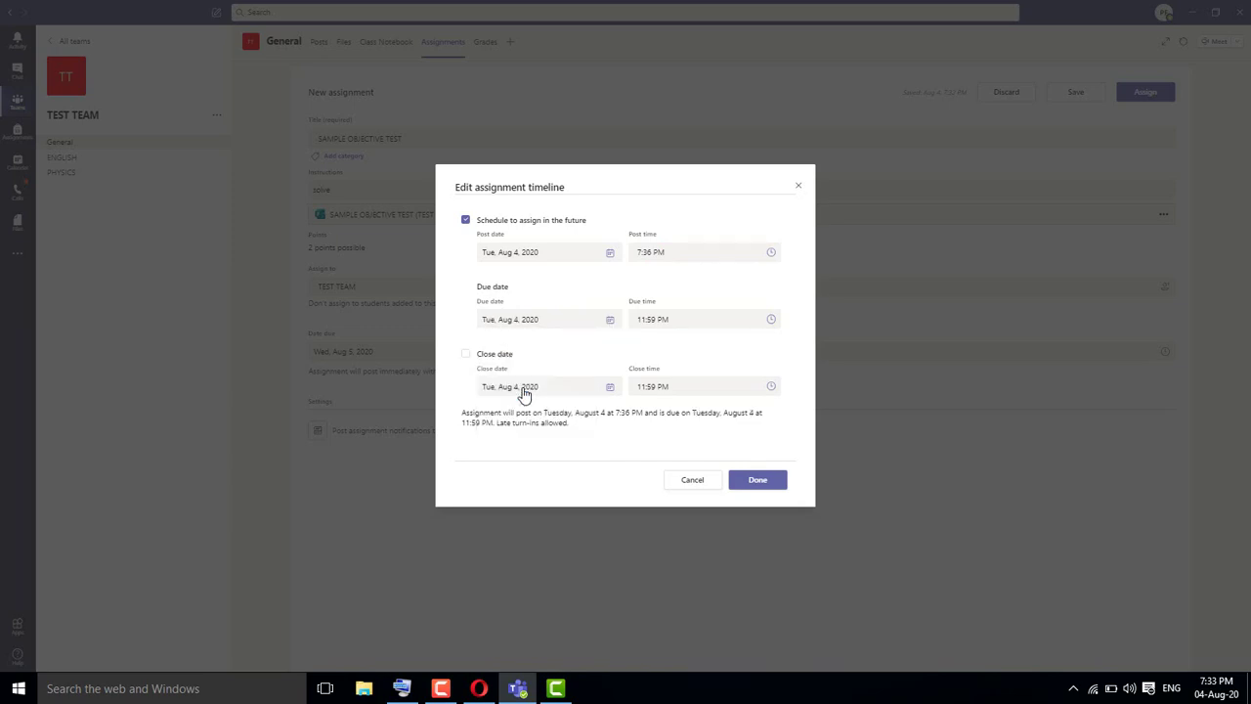
pyautogui.click(772, 323)
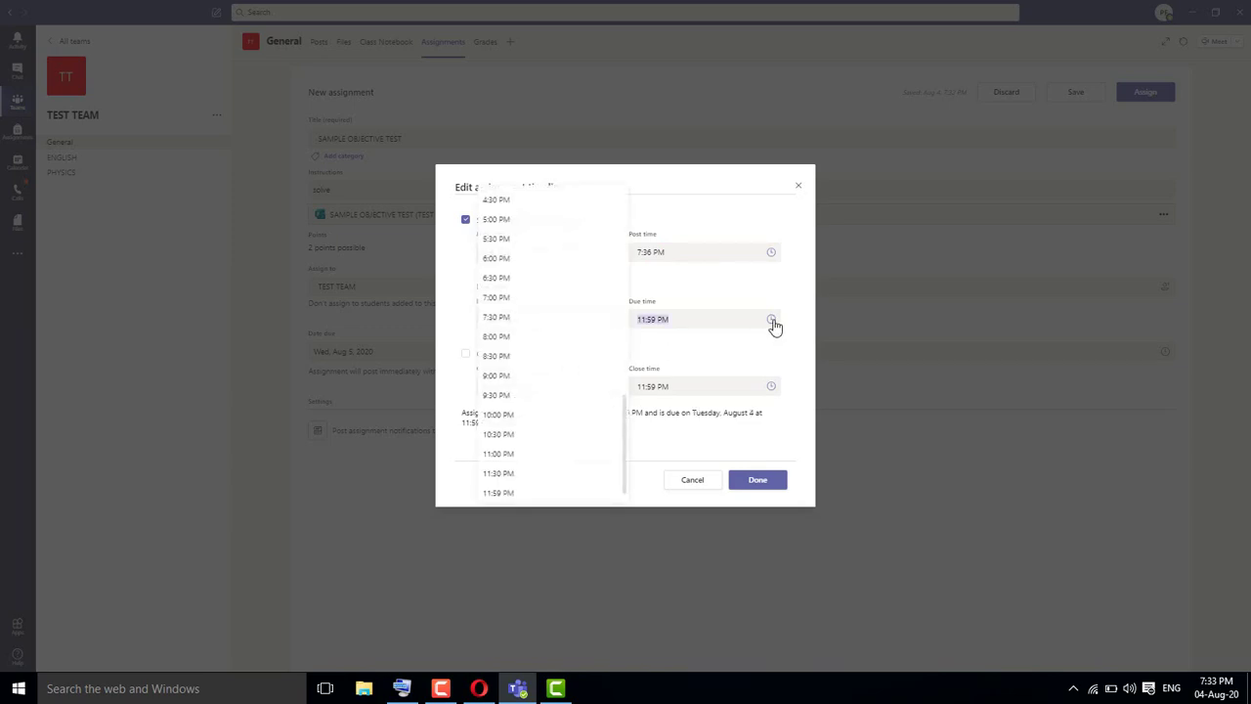
pyautogui.click(623, 424)
pyautogui.scroll(4, 623, 423)
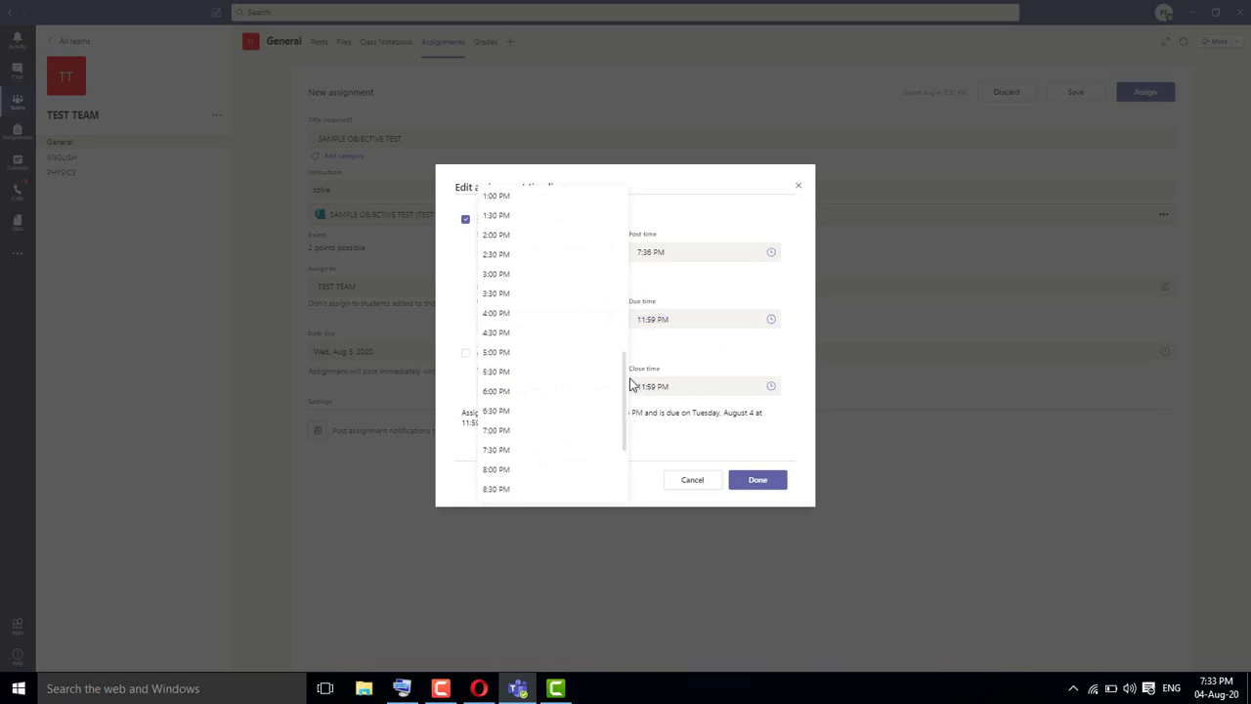
pyautogui.scroll(-2, 630, 381)
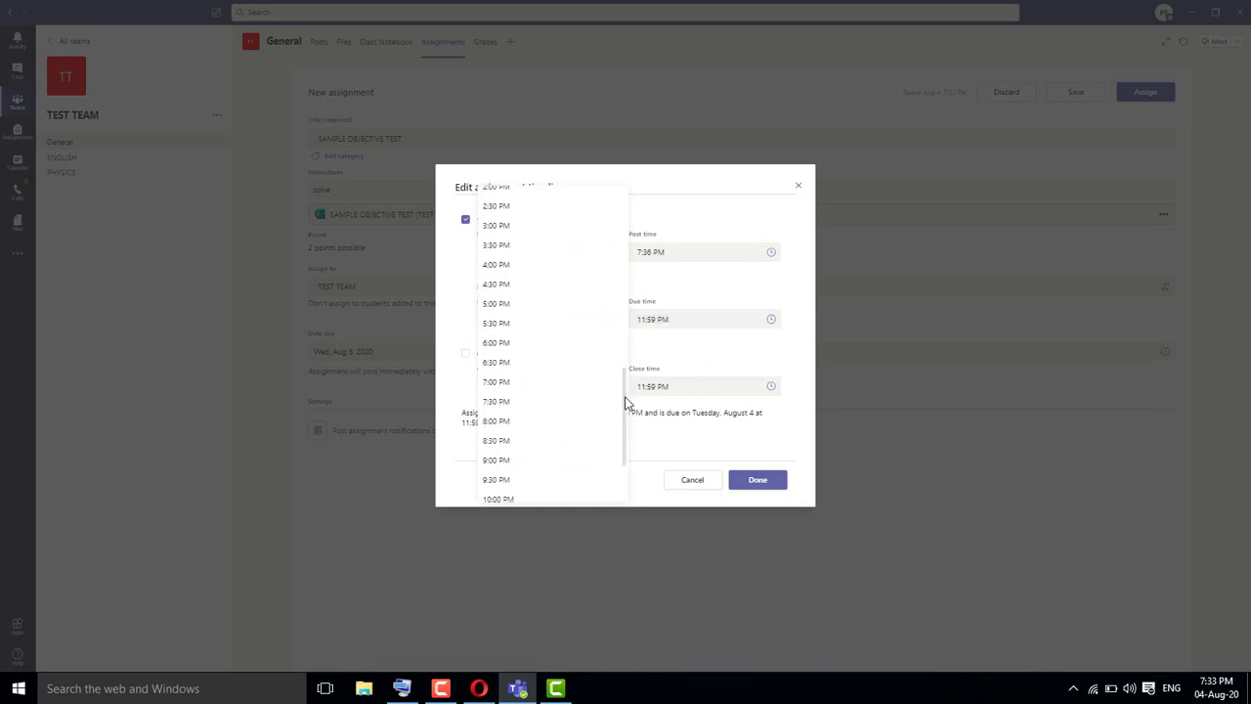
pyautogui.click(532, 426)
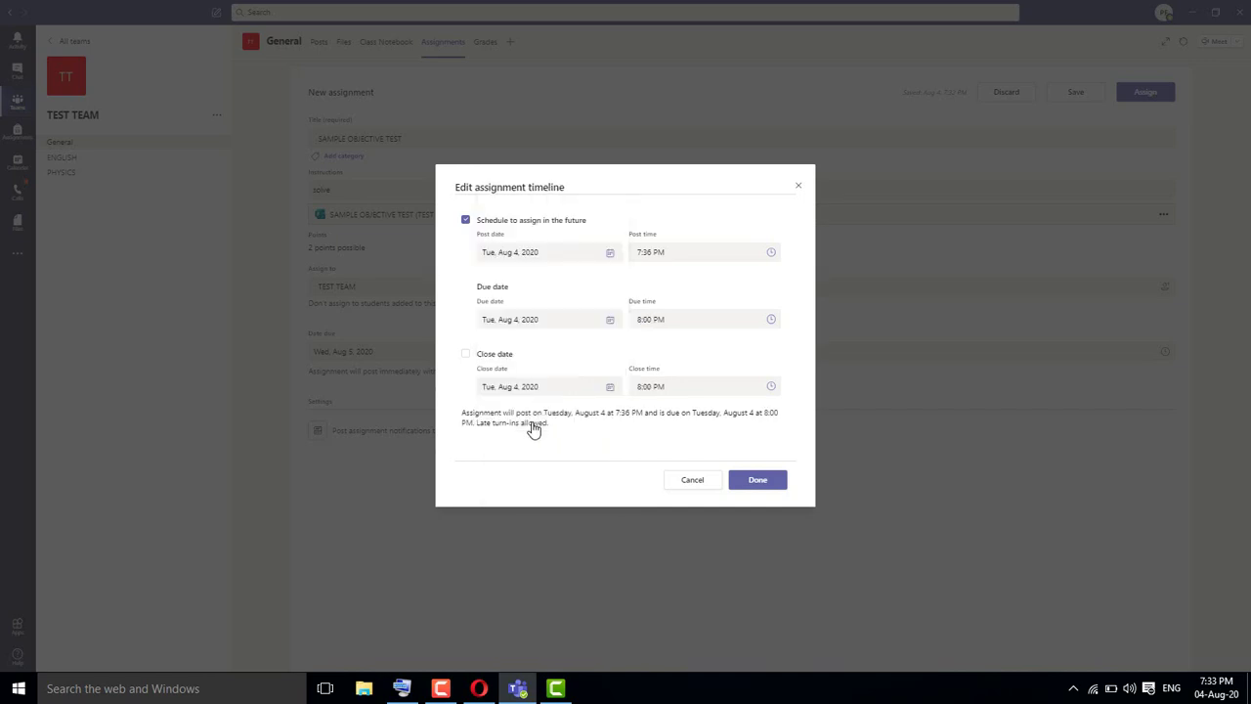
# - Enable the close date for the assignment and set its close time to 8:30 PM
pyautogui.click(465, 356)
pyautogui.click(772, 389)
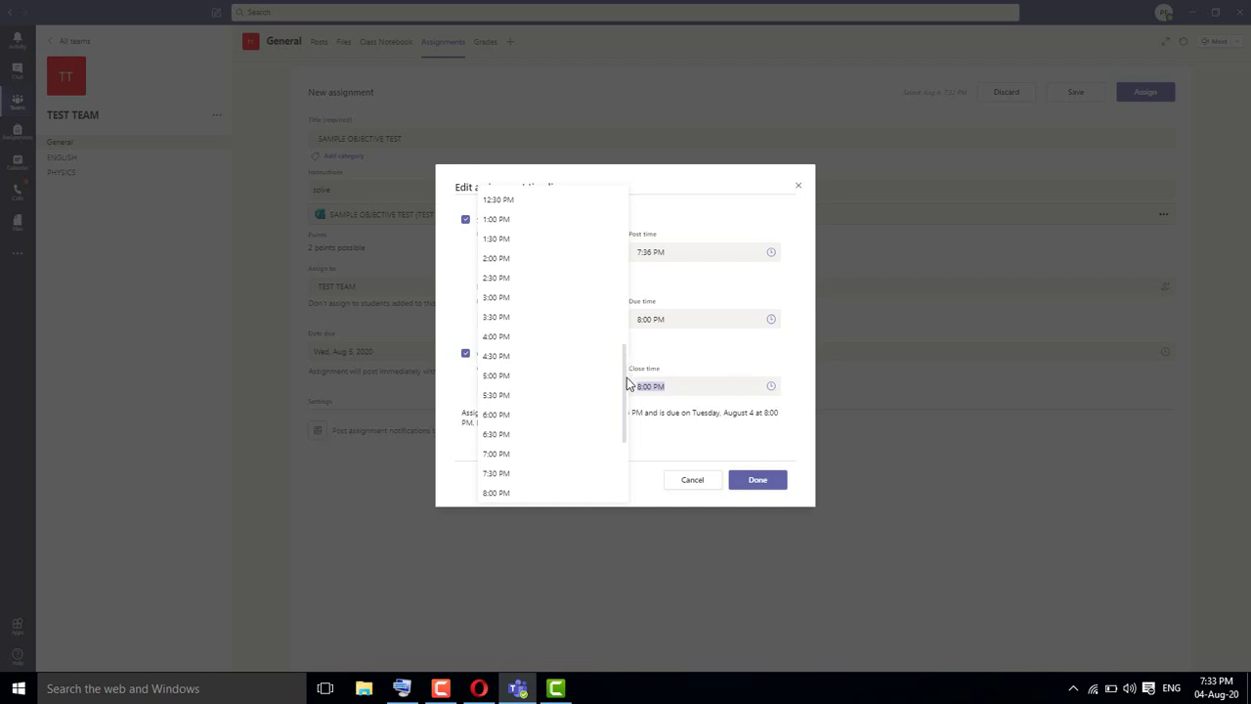
pyautogui.moveTo(628, 382); pyautogui.dragTo(628, 402)
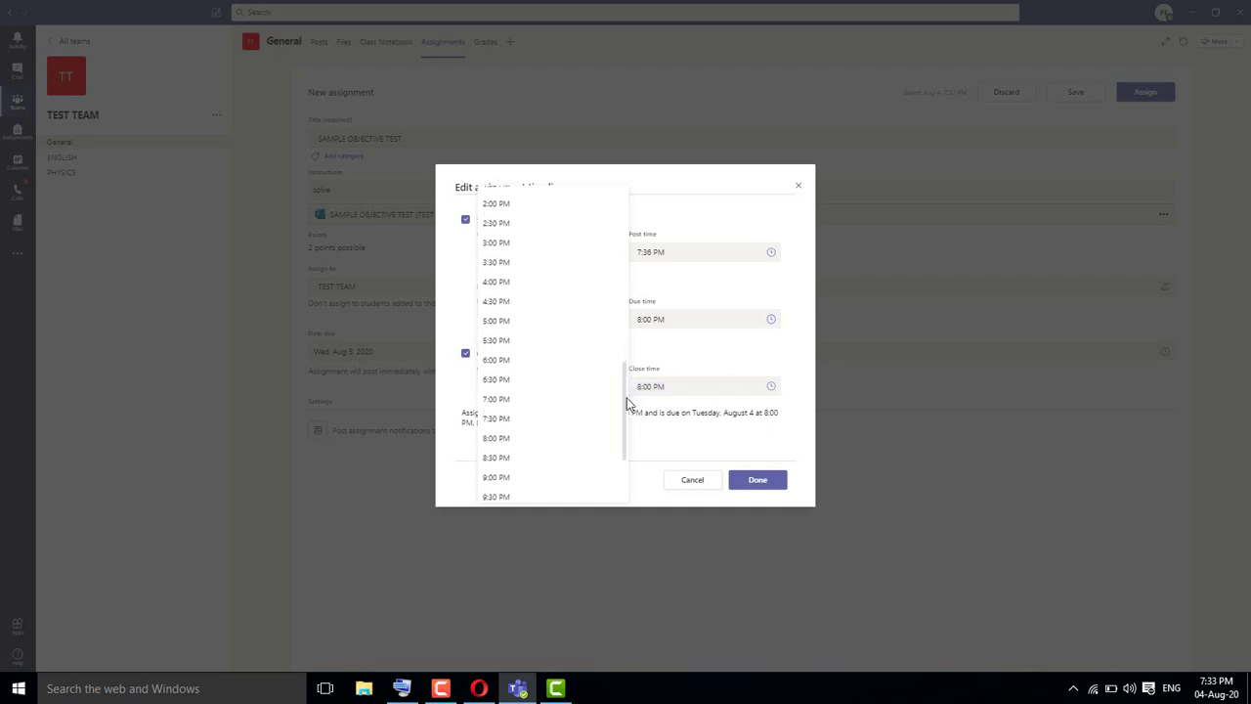
pyautogui.click(539, 456)
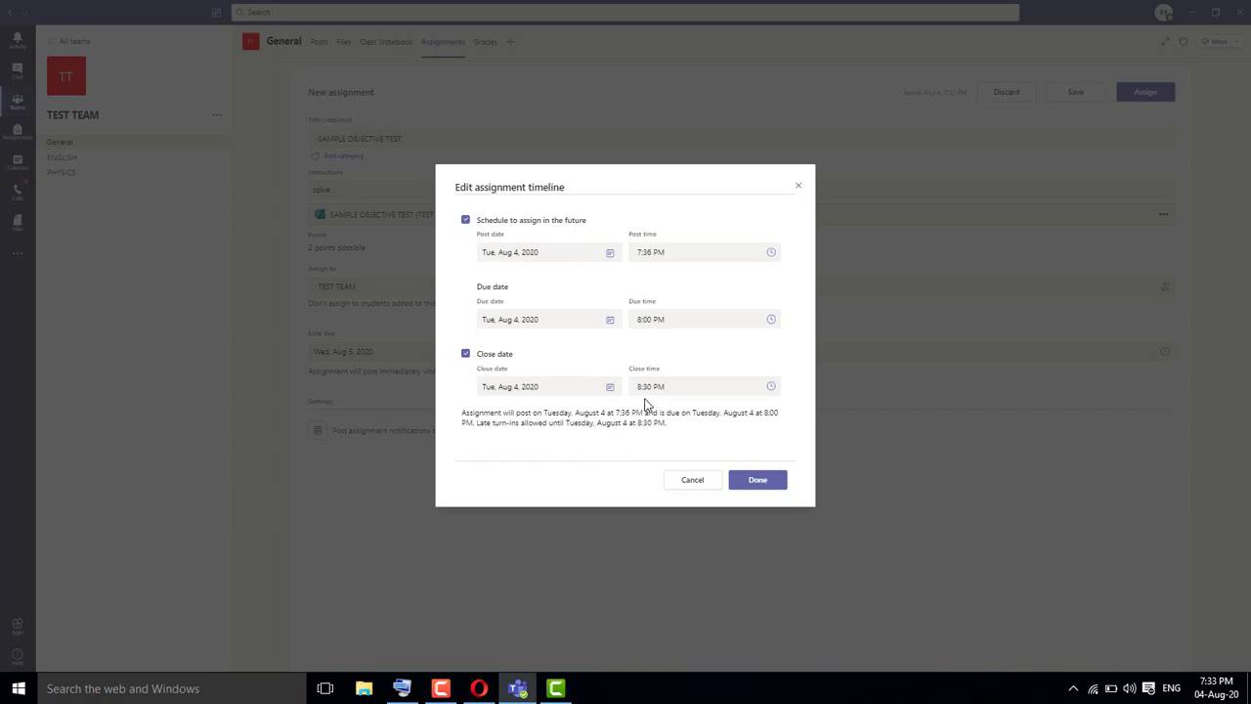
# - Change the close time to 8:15 PM and apply the assignment timeline
pyautogui.click(653, 387)
pyautogui.click(670, 387)
pyautogui.press('Left')
pyautogui.press('Left')
pyautogui.press('BackSpace')
pyautogui.press('BackSpace')
pyautogui.write('15')
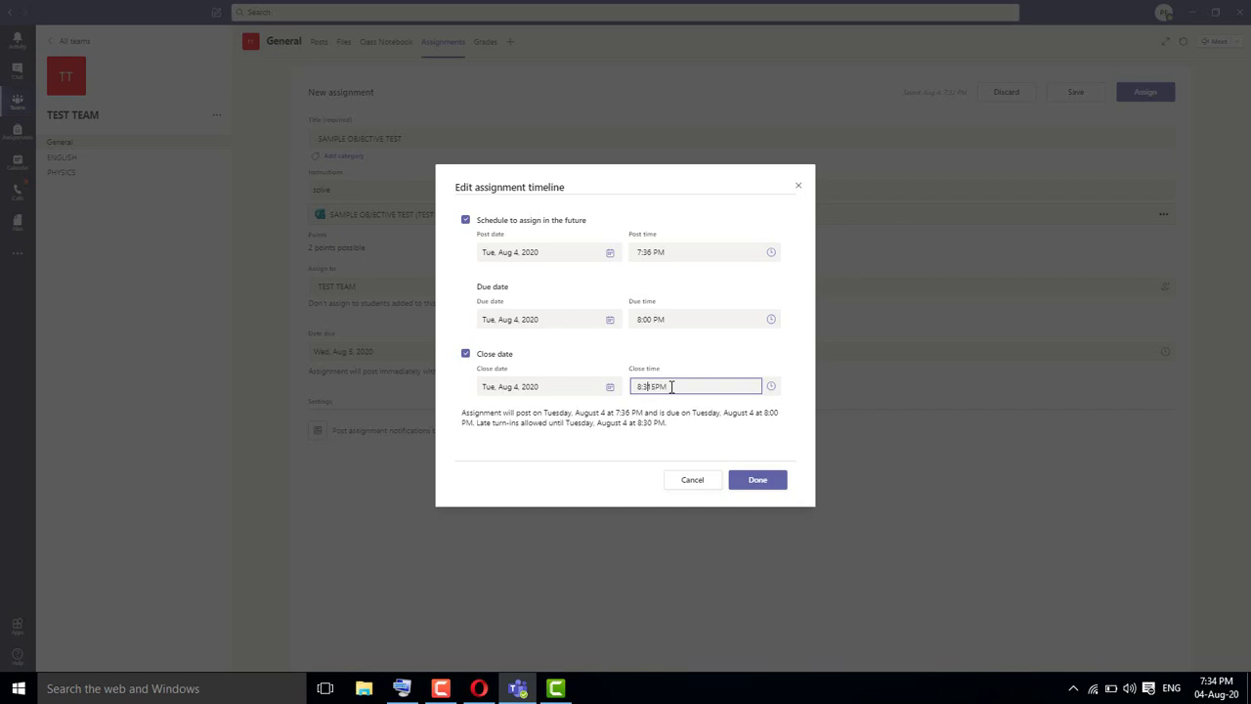
pyautogui.press('BackSpace')
pyautogui.press('BackSpace')
pyautogui.press('BackSpace')
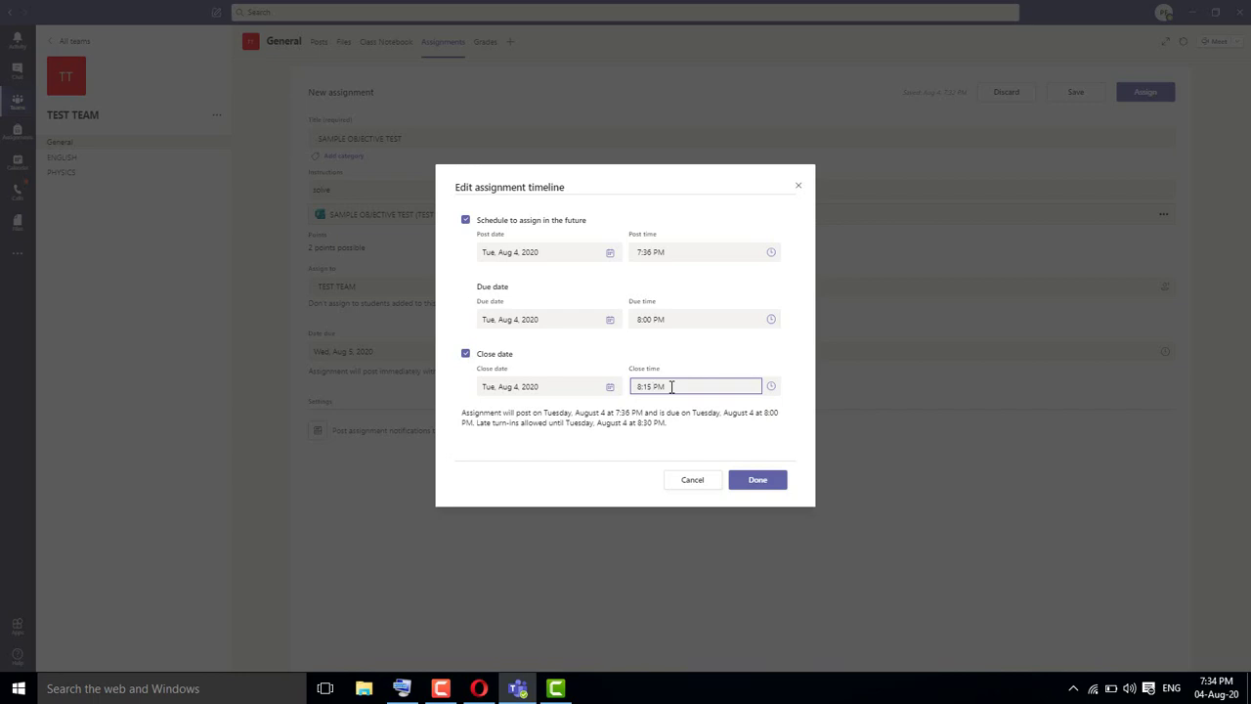
pyautogui.click(760, 489)
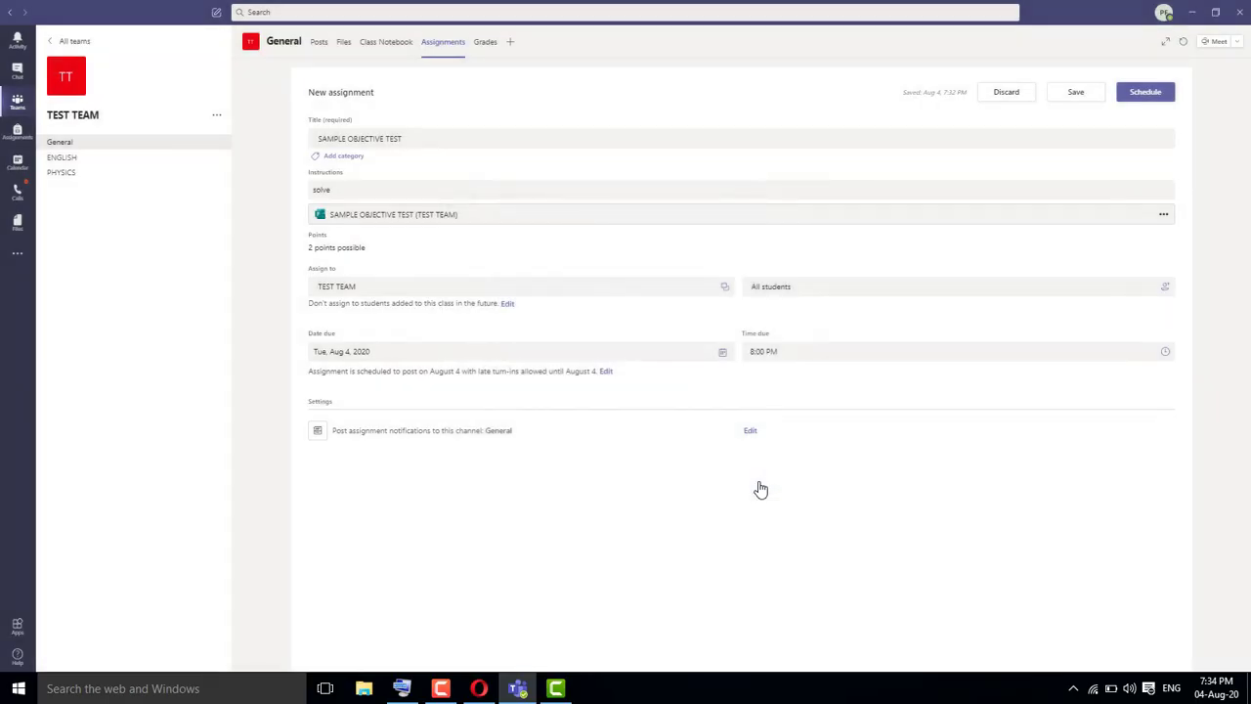
# - Post the assignment notifications to the ENGLISH channel and schedule the SAMPLE OBJECTIVE TEST assignment
pyautogui.click(750, 431)
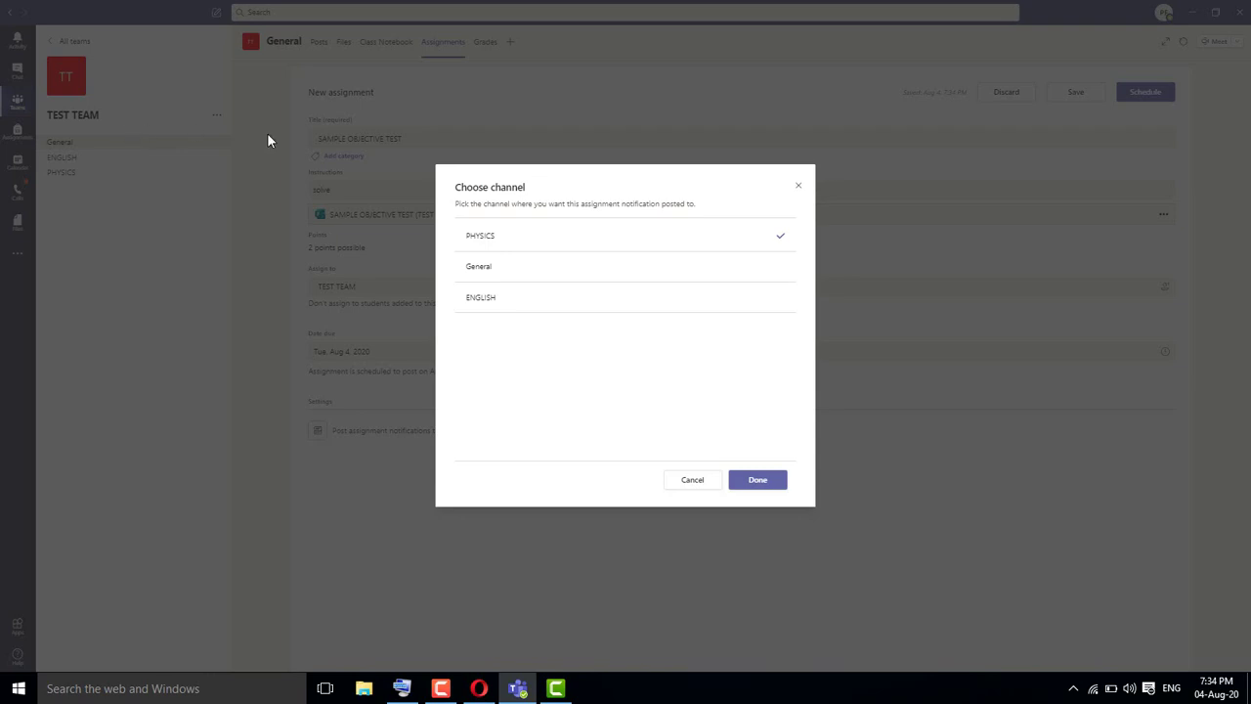
pyautogui.click(773, 243)
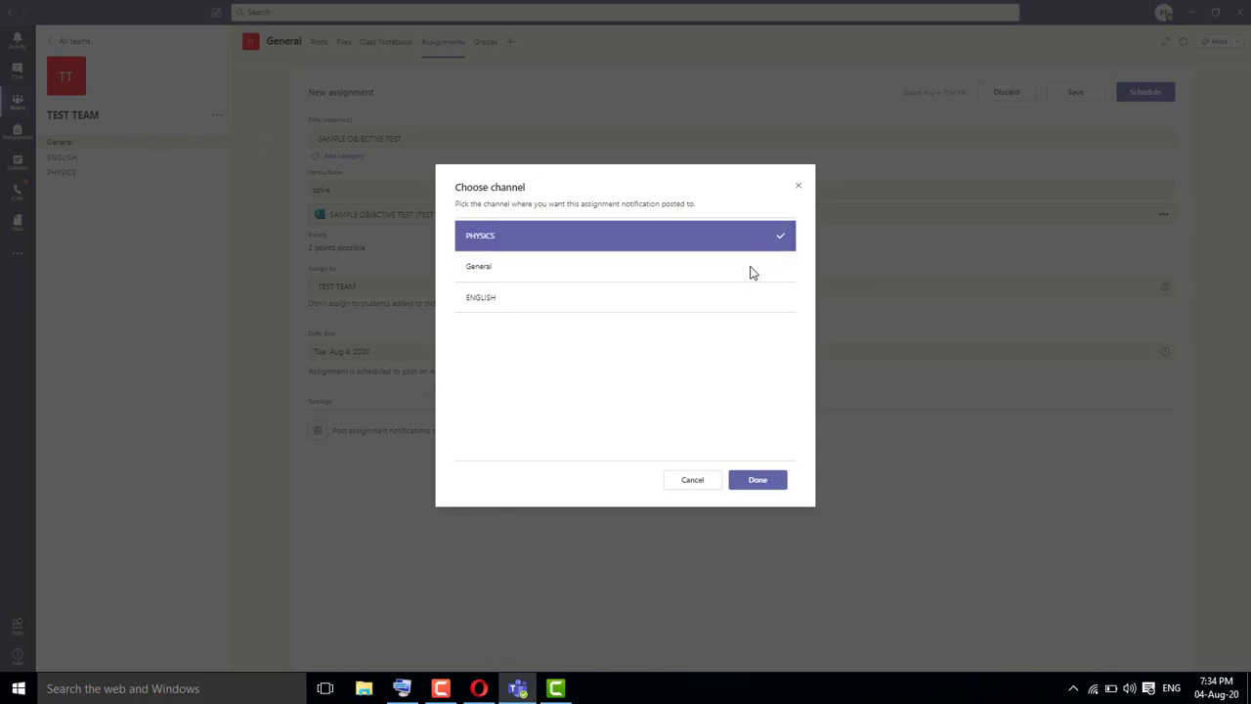
pyautogui.click(743, 305)
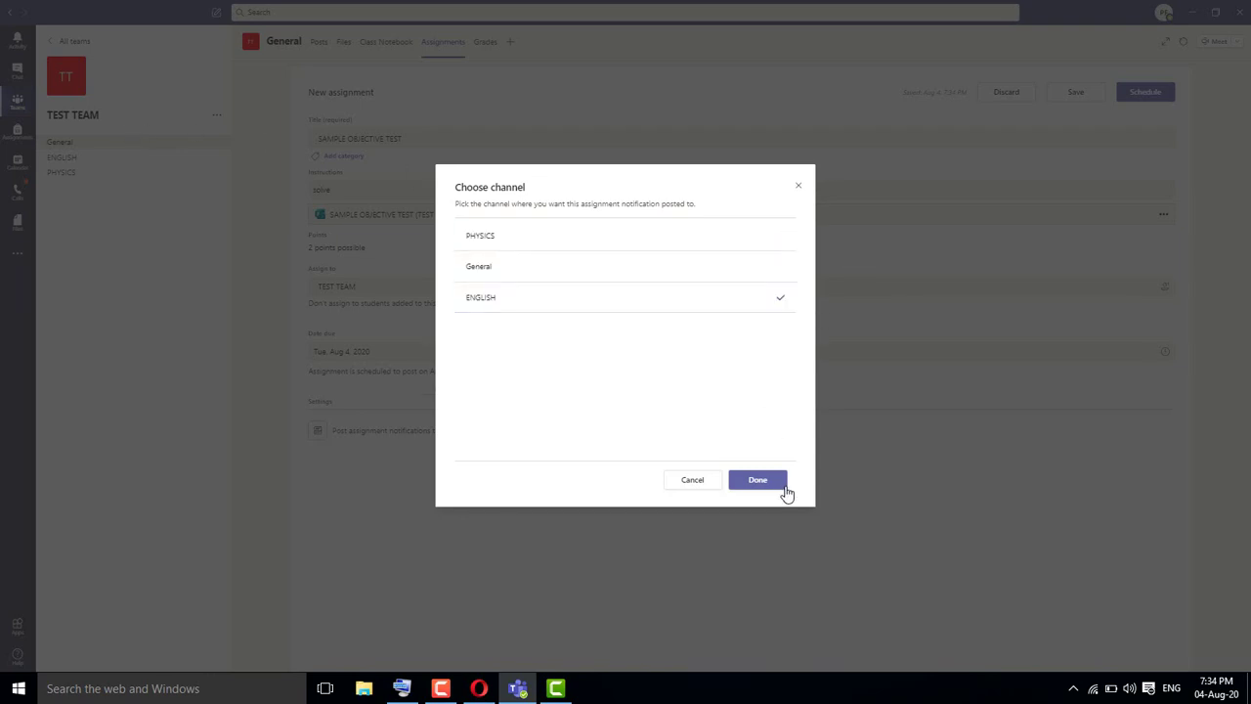
pyautogui.click(756, 479)
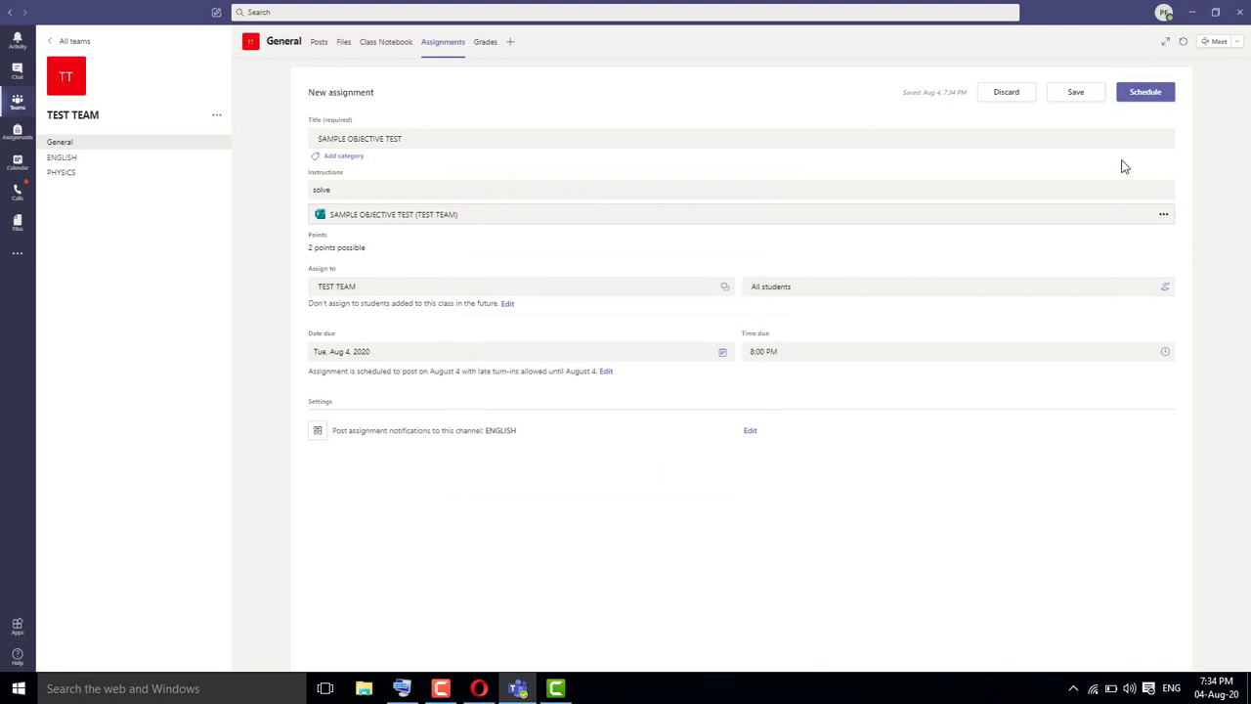
pyautogui.click(1153, 91)
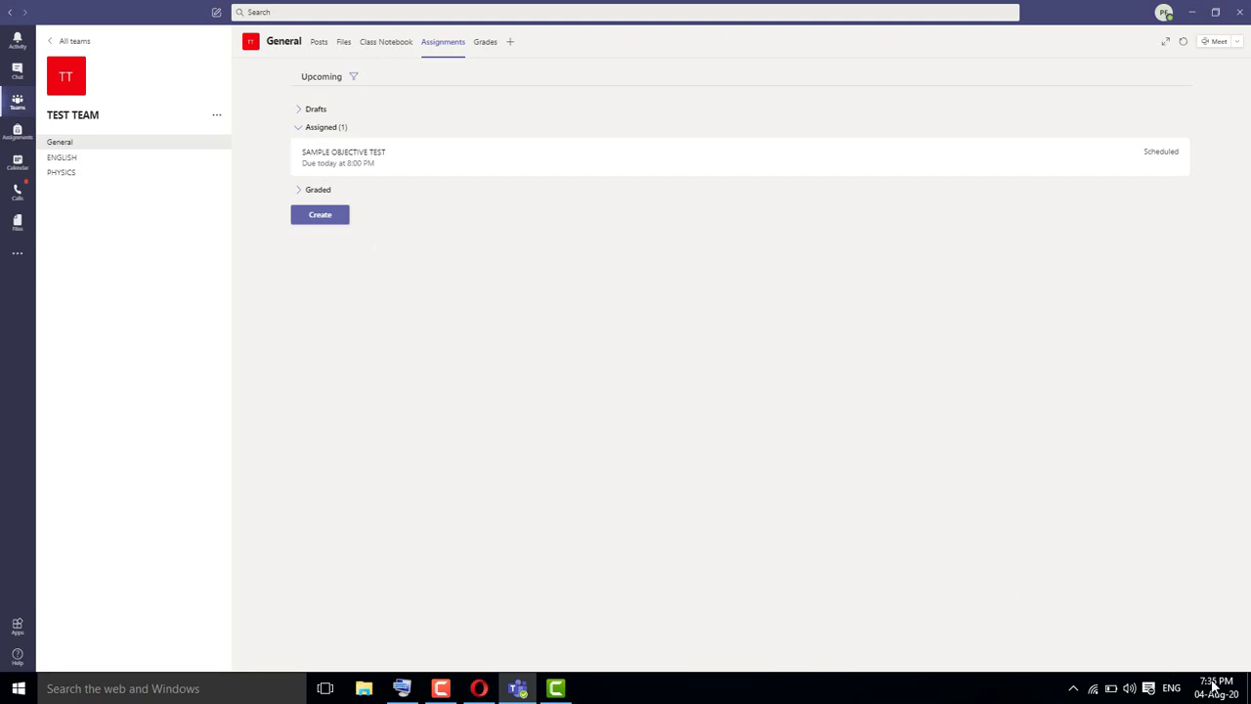
# - Create a new regular assignment in TEST TEAM with the title "subjective test"
pyautogui.click(329, 224)
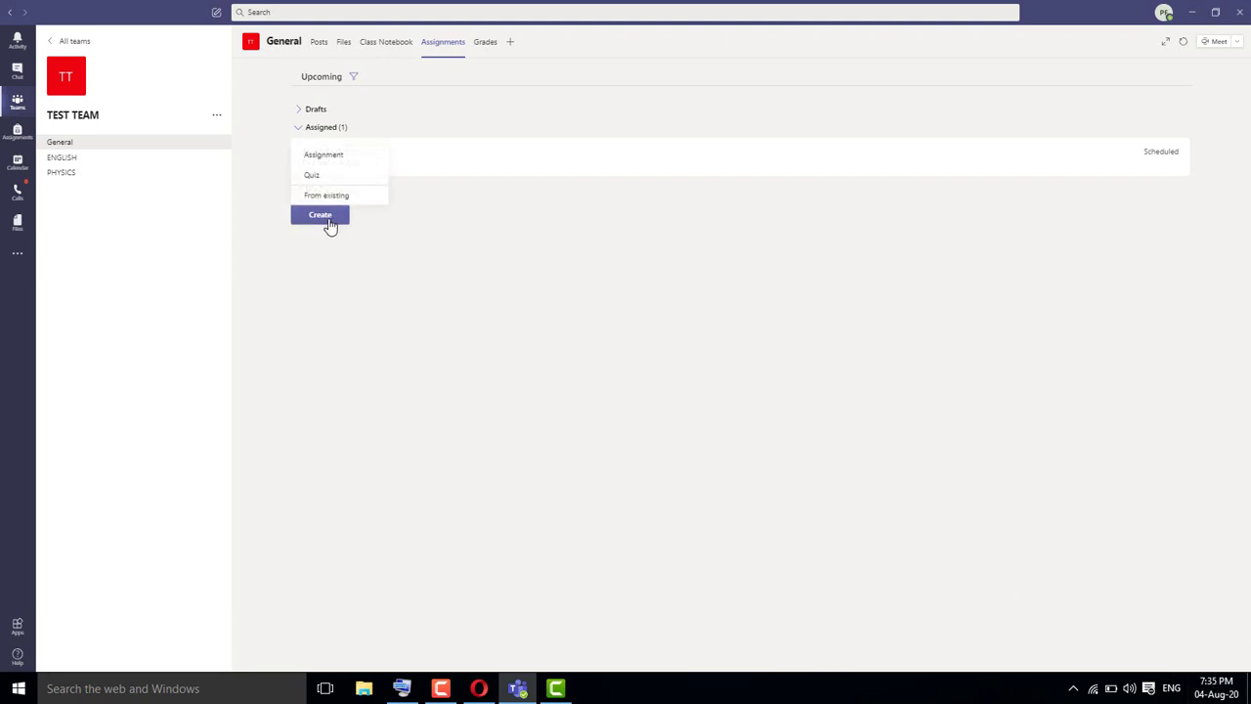
pyautogui.click(330, 157)
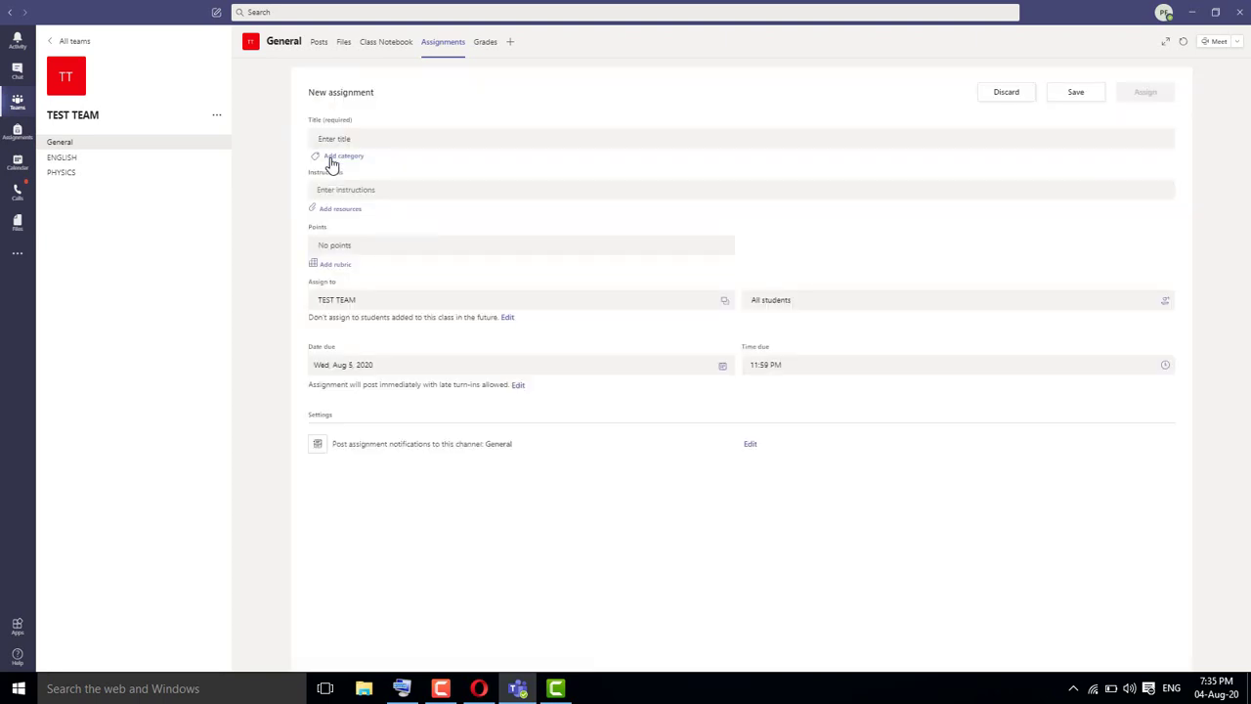
pyautogui.click(467, 141)
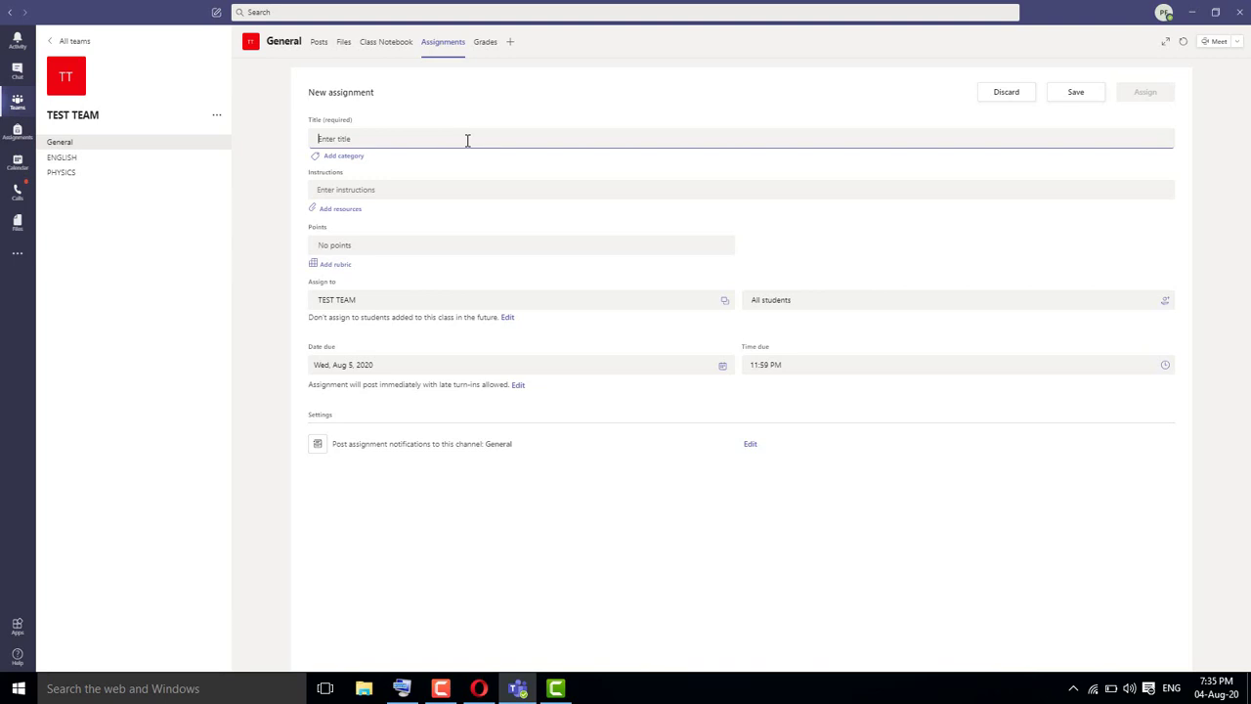
pyautogui.write('su')
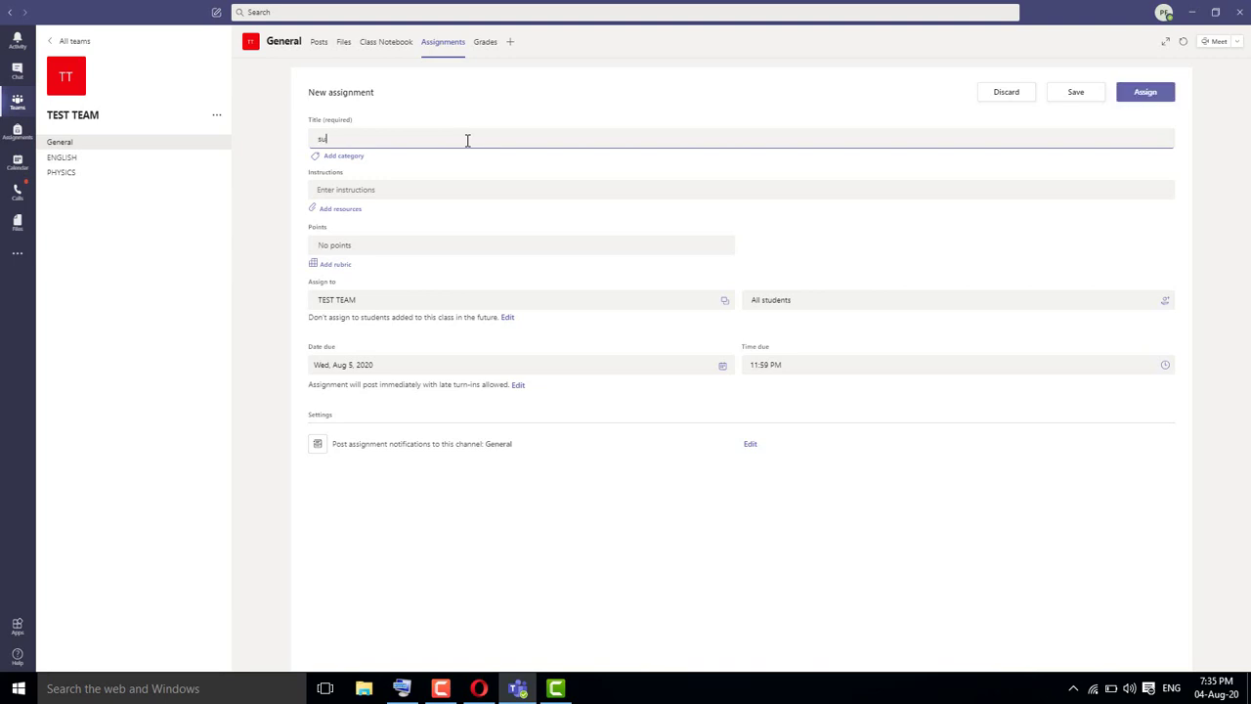
pyautogui.write('bjective test')
# - Enter the instructions "solve" for the subjective test and set its points to 10
pyautogui.click(421, 191)
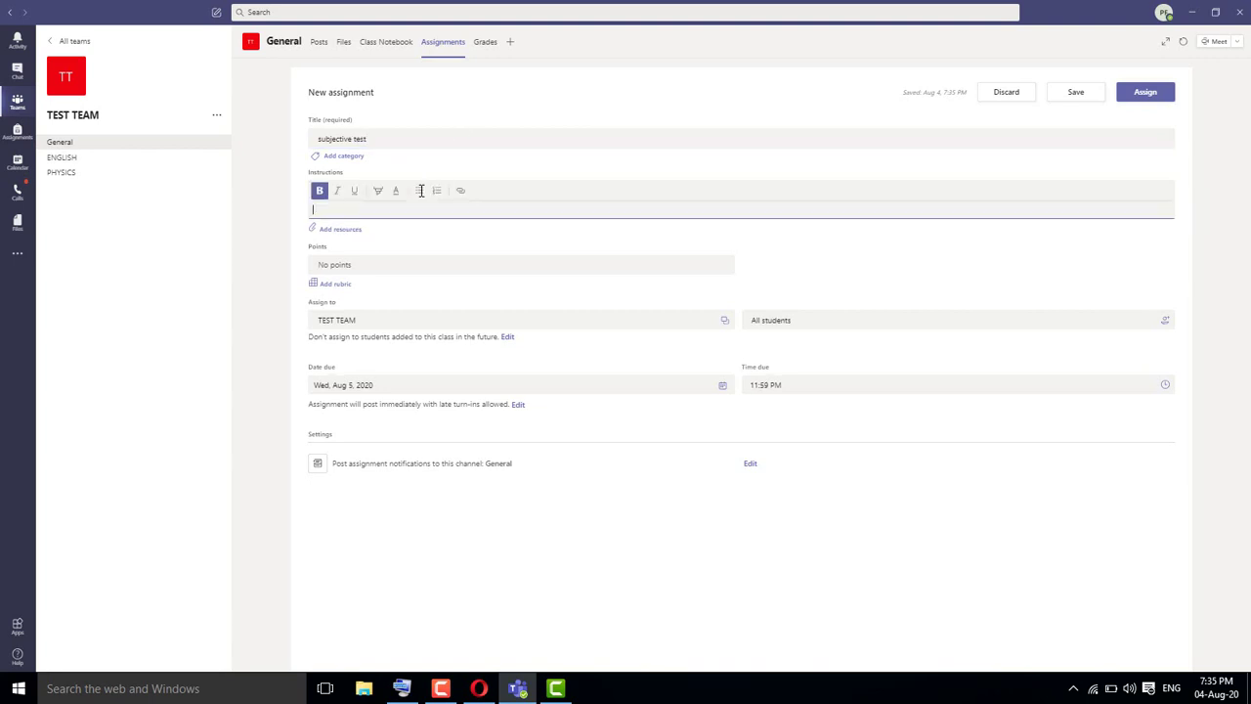
pyautogui.write('solve')
pyautogui.click(403, 270)
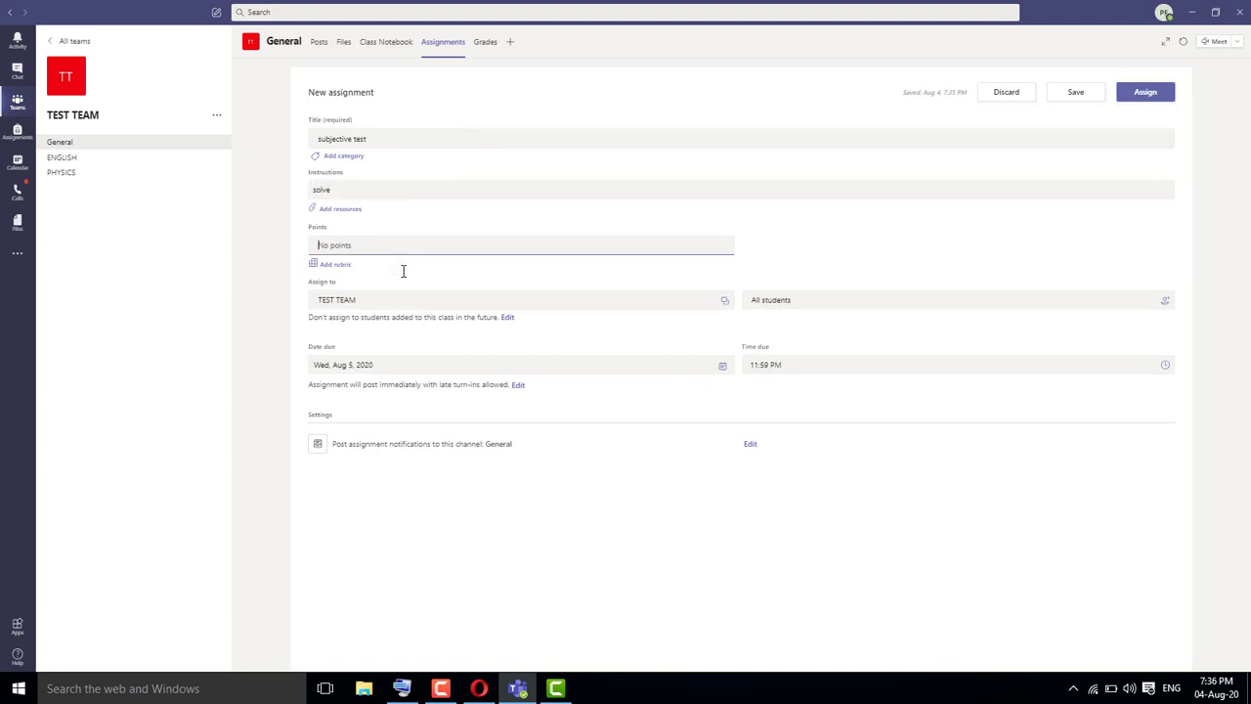
pyautogui.write('10')
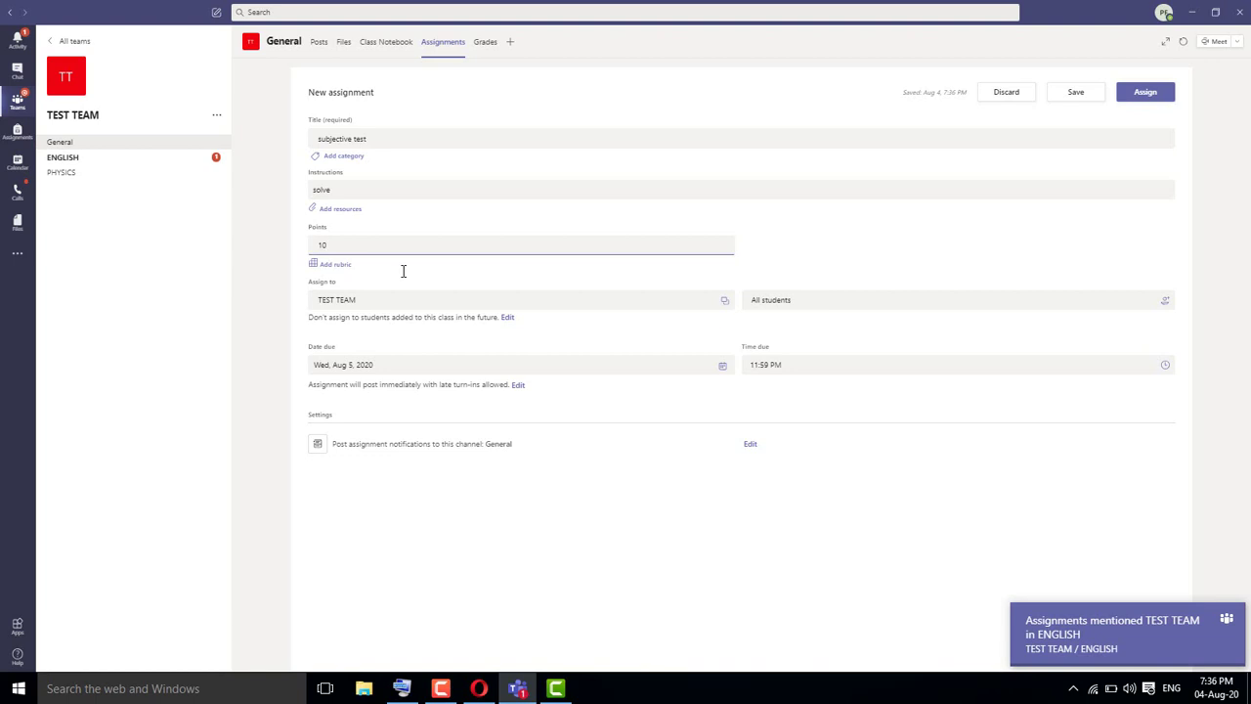
pyautogui.moveTo(1200, 628)
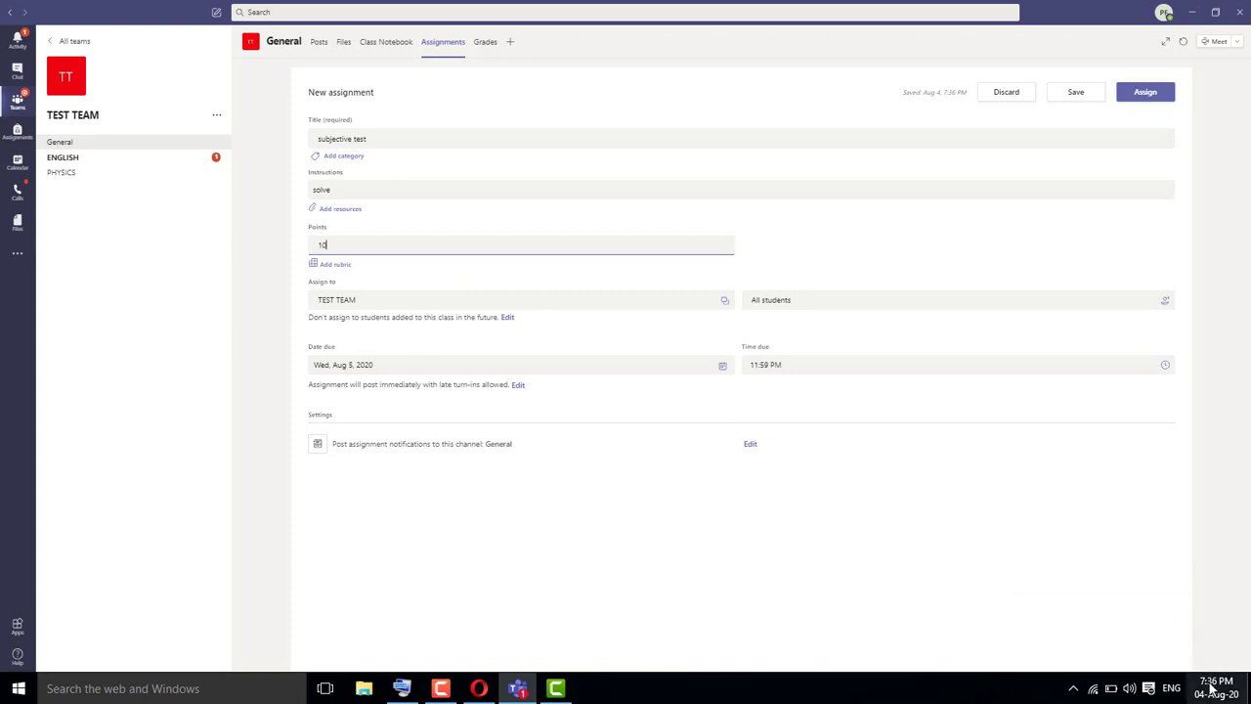
pyautogui.moveTo(1210, 688)
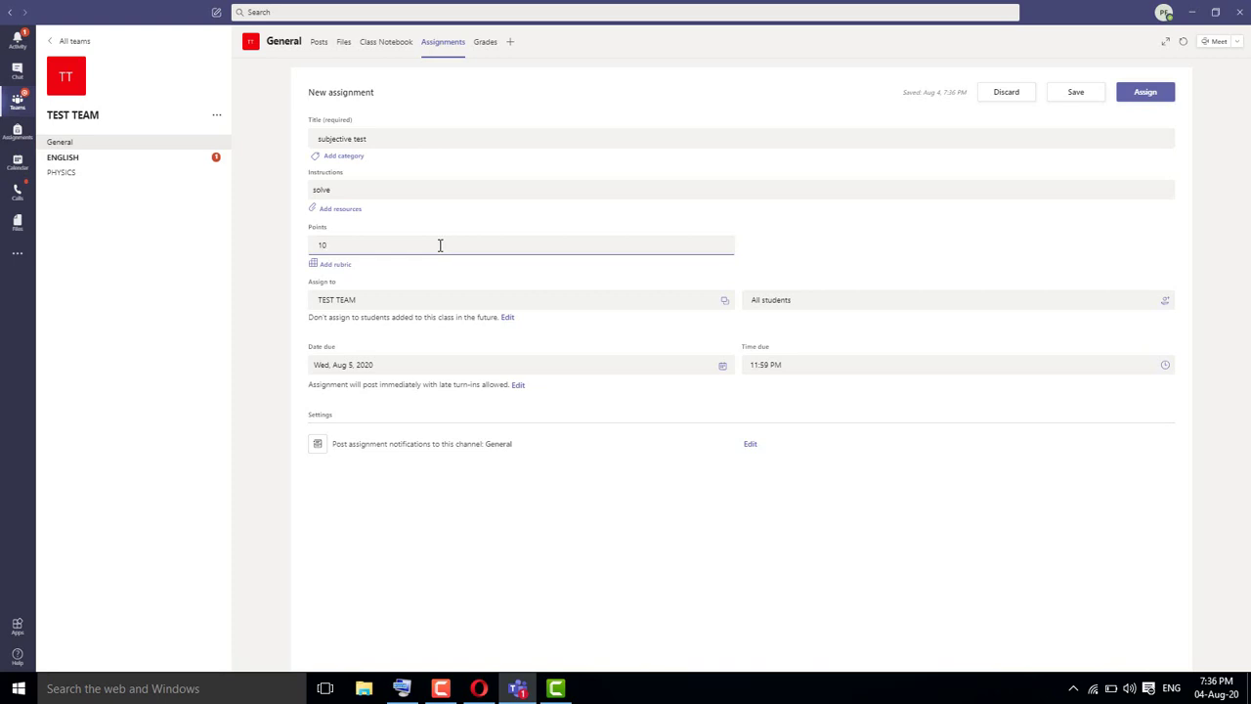
# - Attach the file SAMPLE SUBJECTIVE TYPE from this device to the subjective test as a resource
pyautogui.click(350, 214)
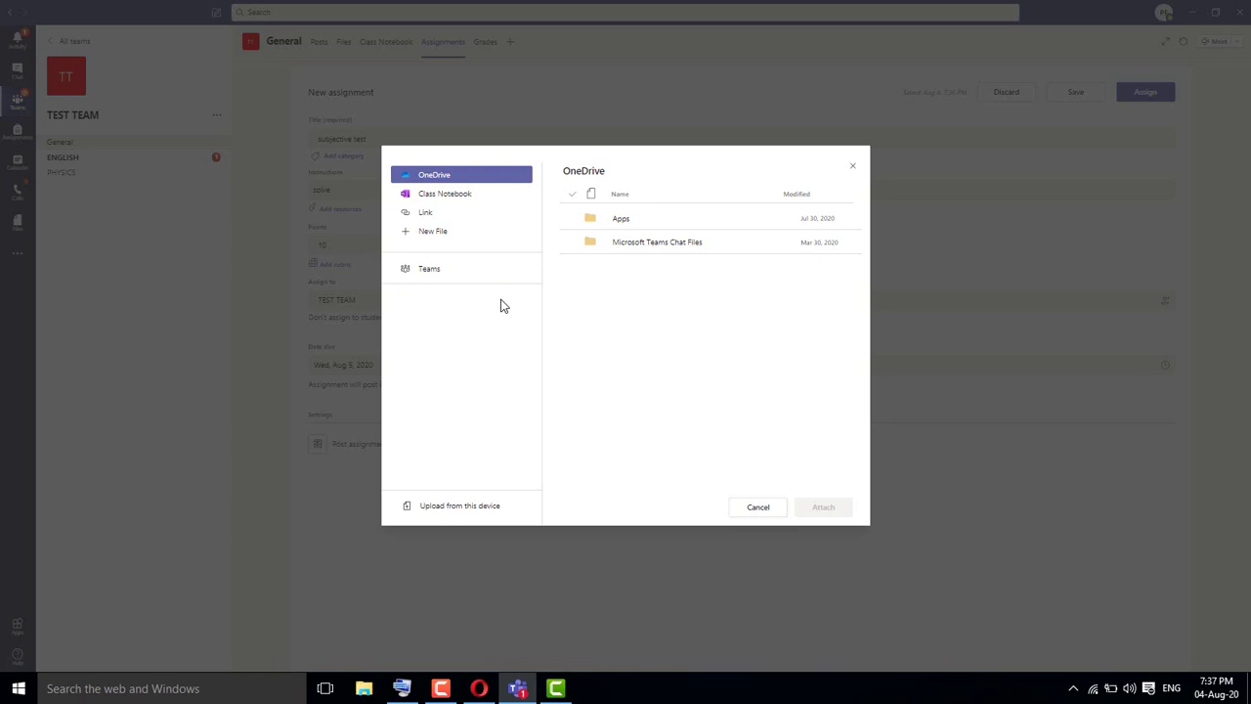
pyautogui.click(487, 513)
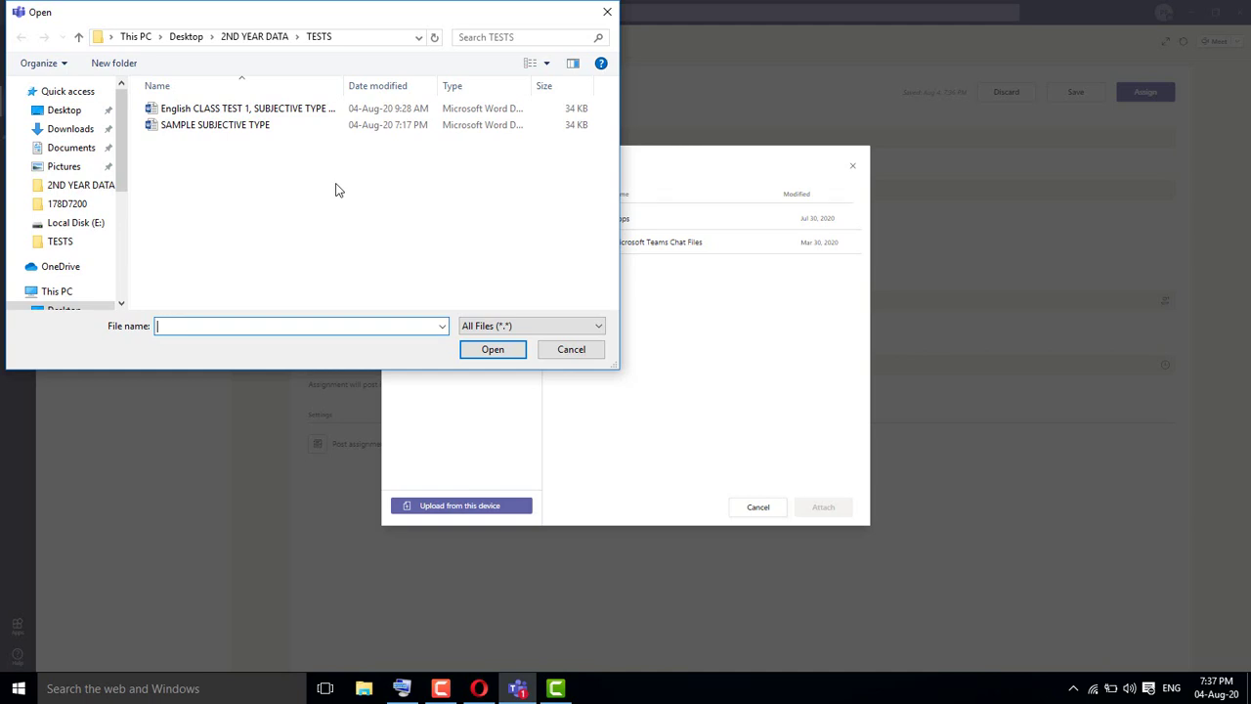
pyautogui.doubleClick(231, 128)
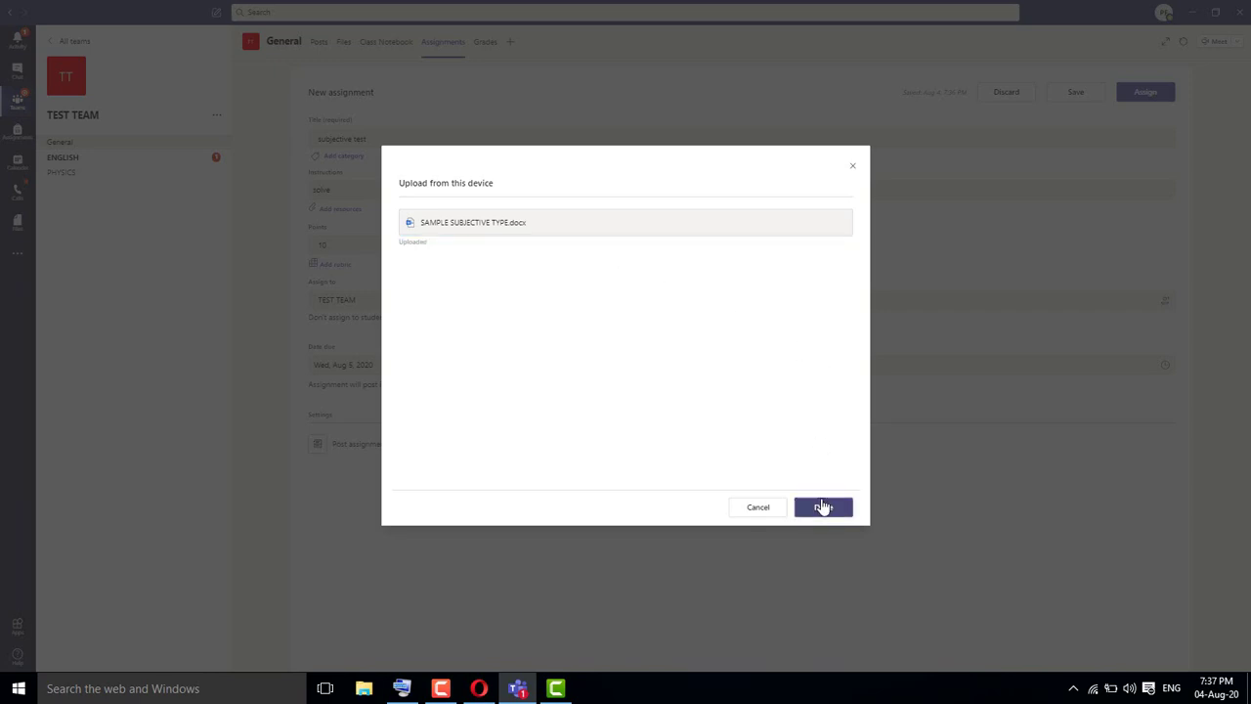
pyautogui.click(823, 507)
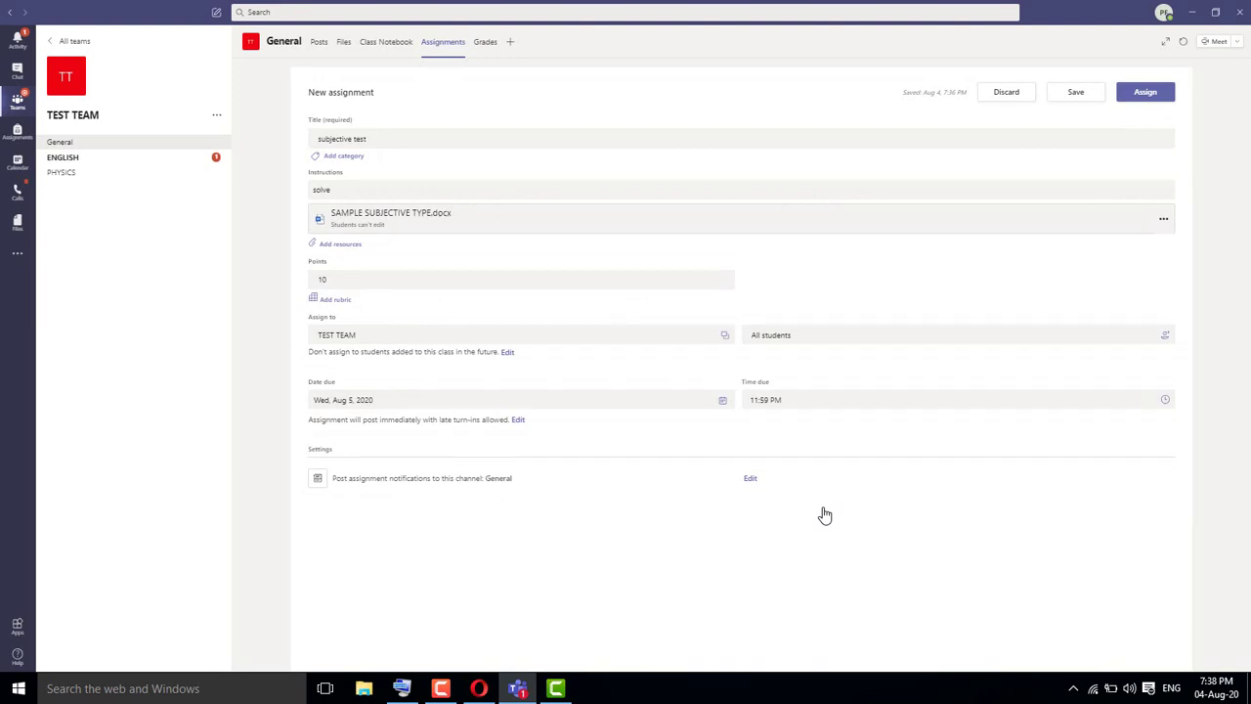
# - Set the subjective test's notifications to be posted to the ENGLISH channel
pyautogui.click(749, 482)
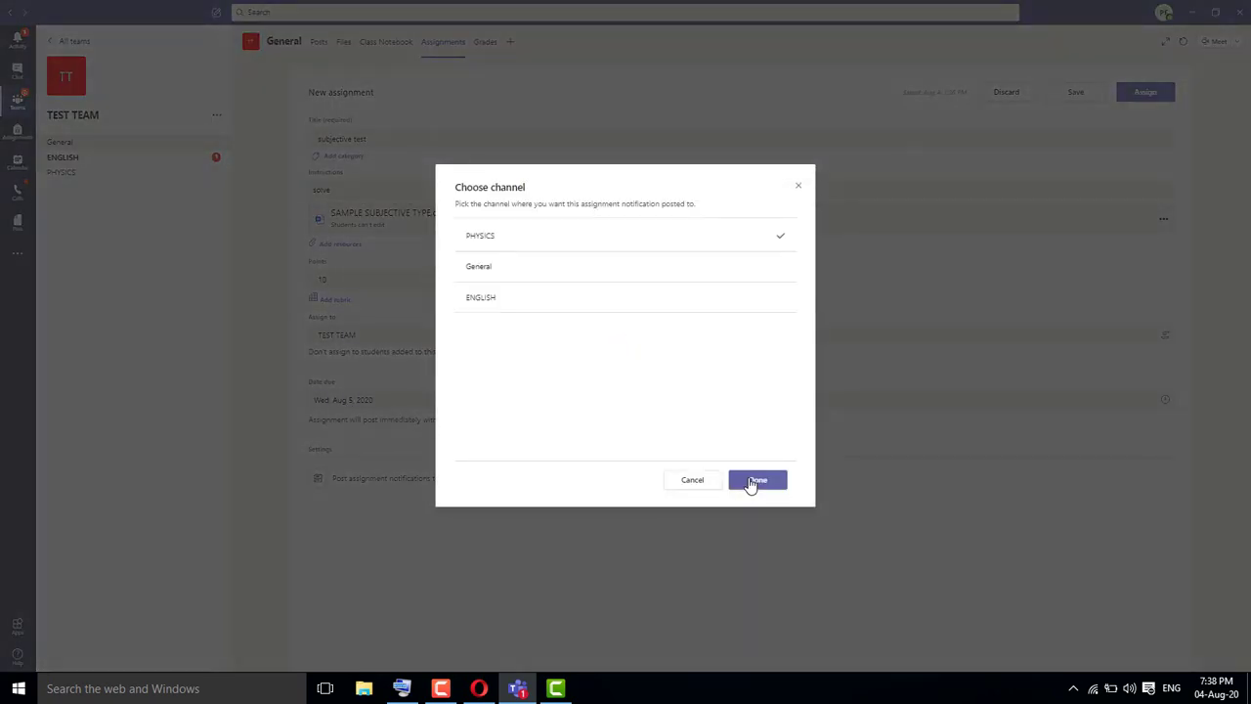
pyautogui.click(720, 311)
pyautogui.click(767, 482)
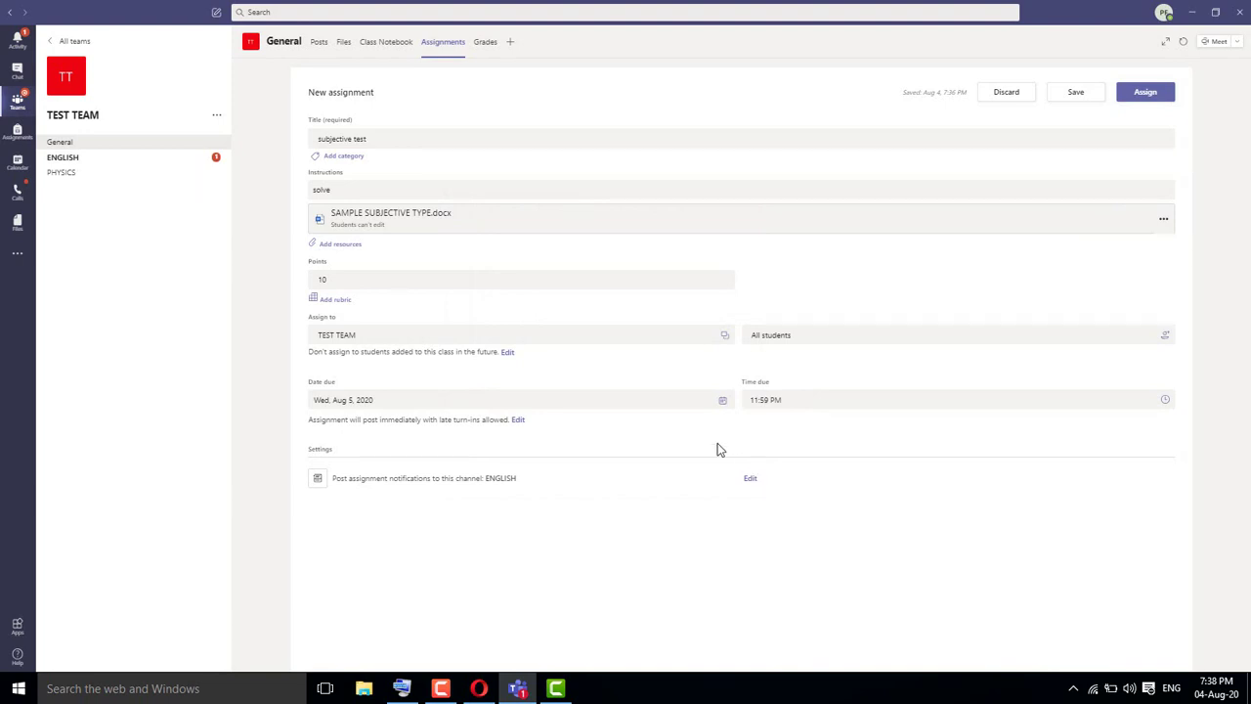
# - Schedule the subjective test to be assigned in the future, with the post date Tue, Aug 4, 2020
pyautogui.click(518, 420)
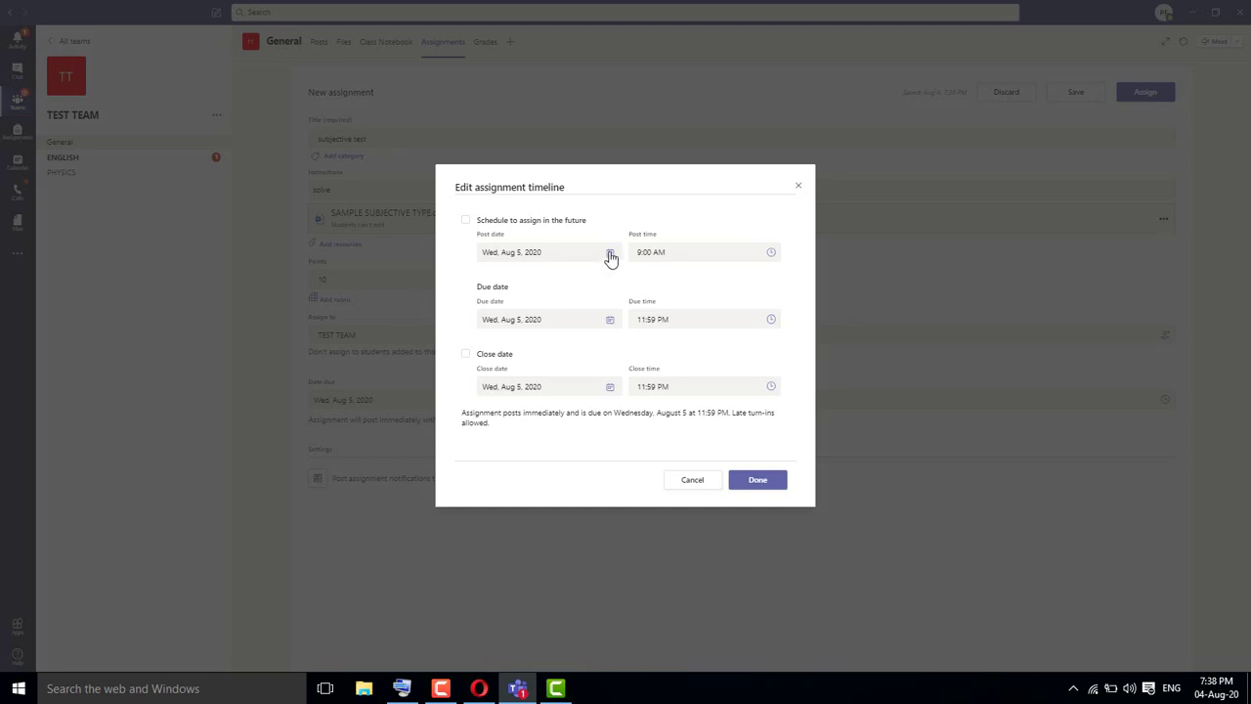
pyautogui.click(466, 223)
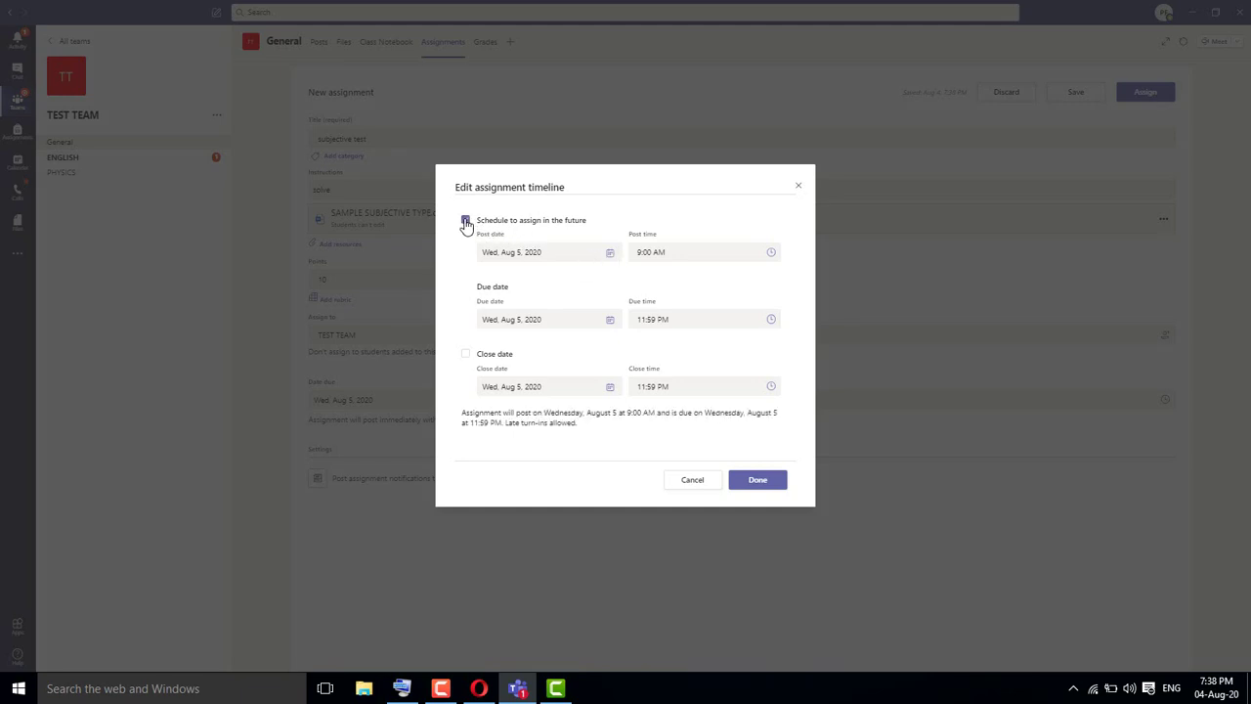
pyautogui.click(607, 255)
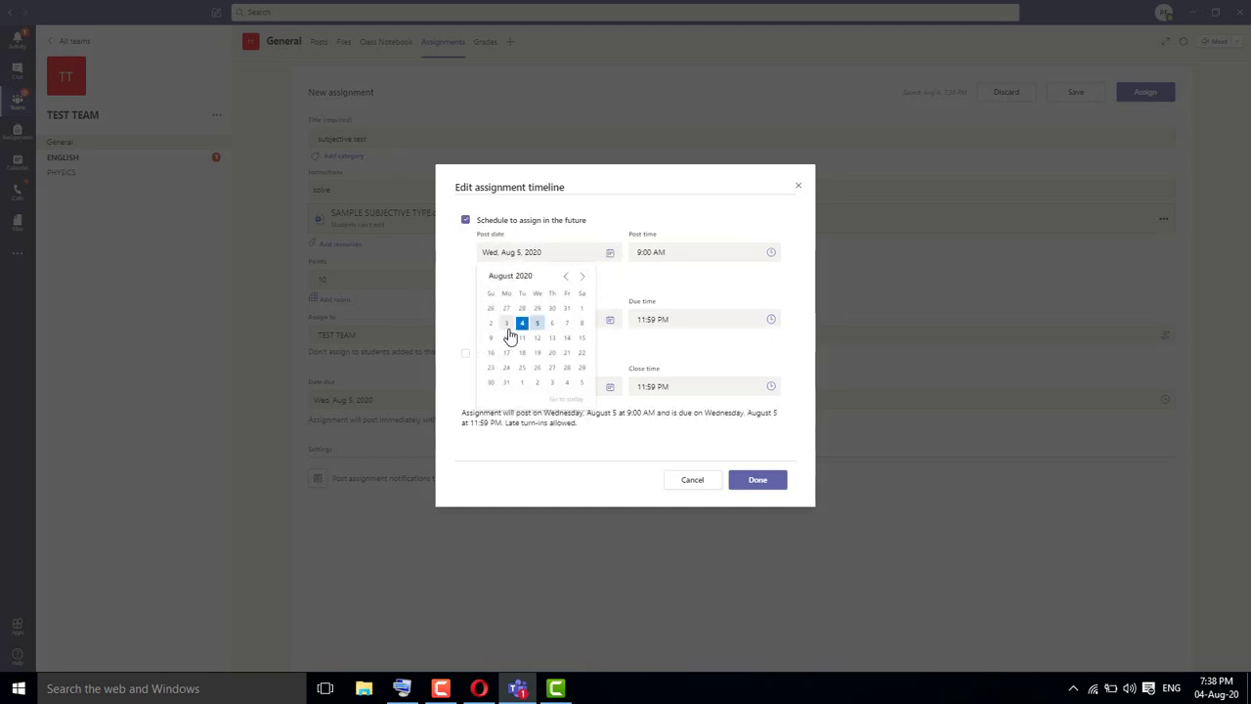
pyautogui.click(522, 323)
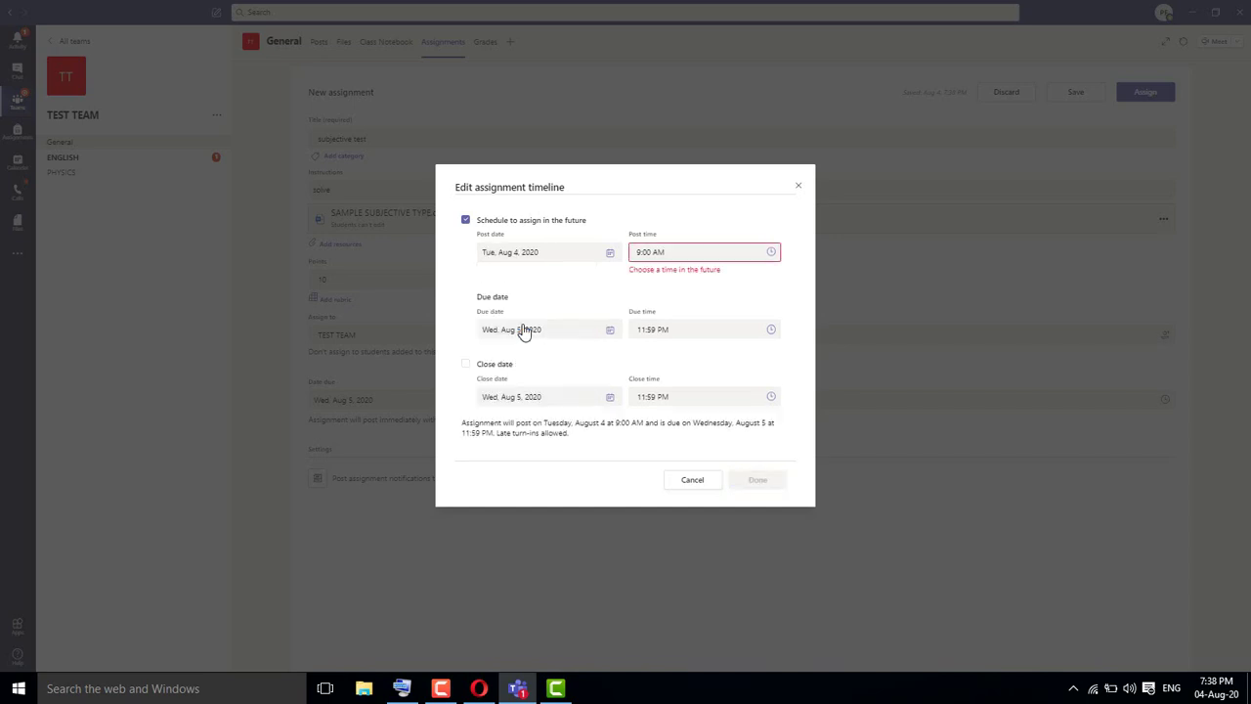
pyautogui.click(772, 253)
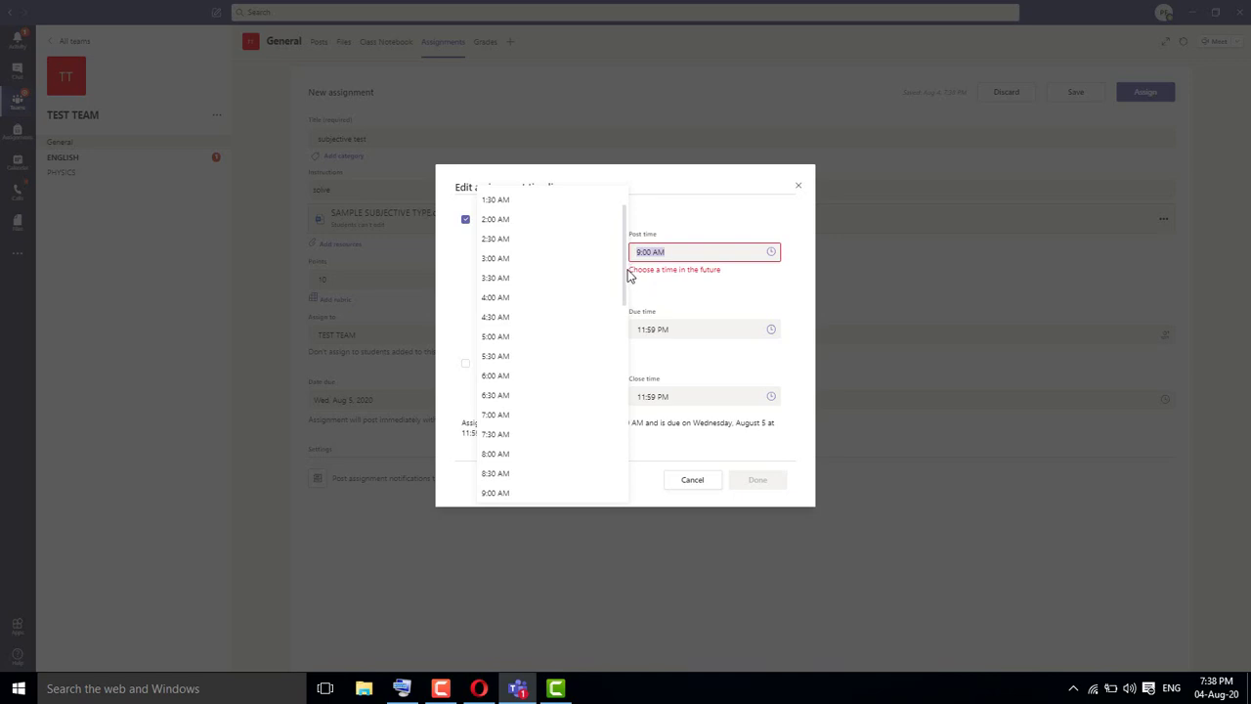
pyautogui.moveTo(629, 276); pyautogui.dragTo(629, 305)
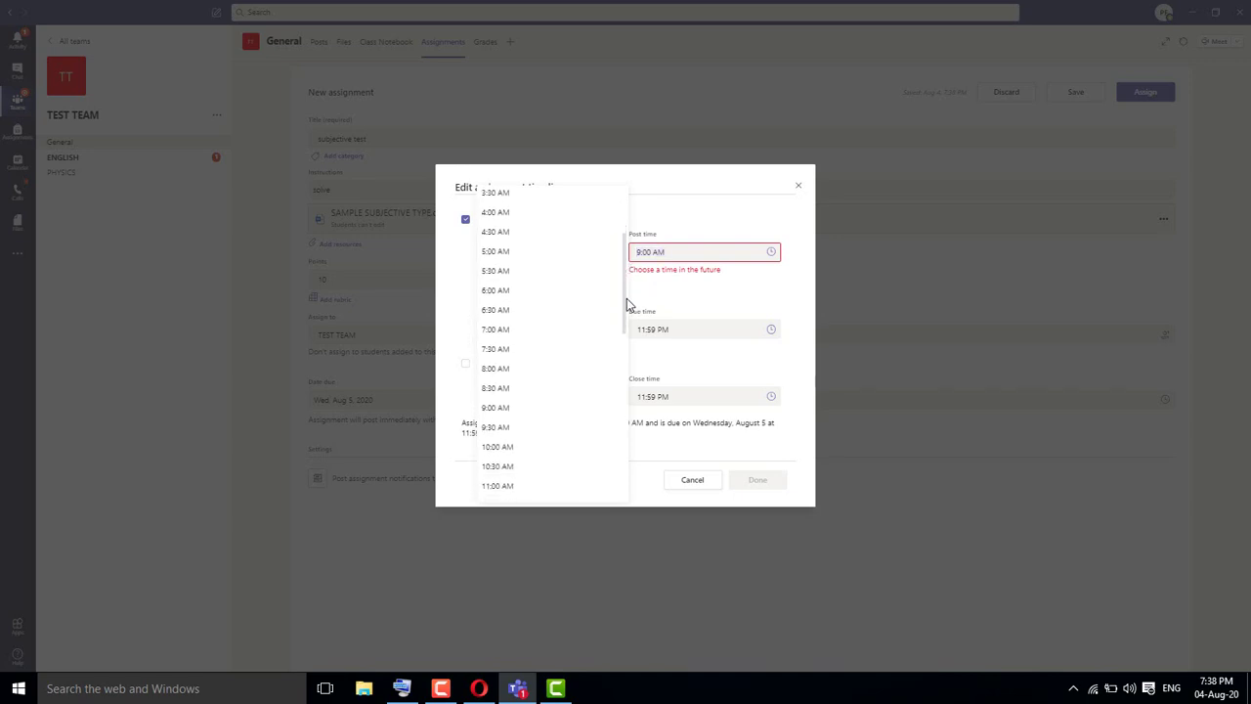
pyautogui.click(533, 348)
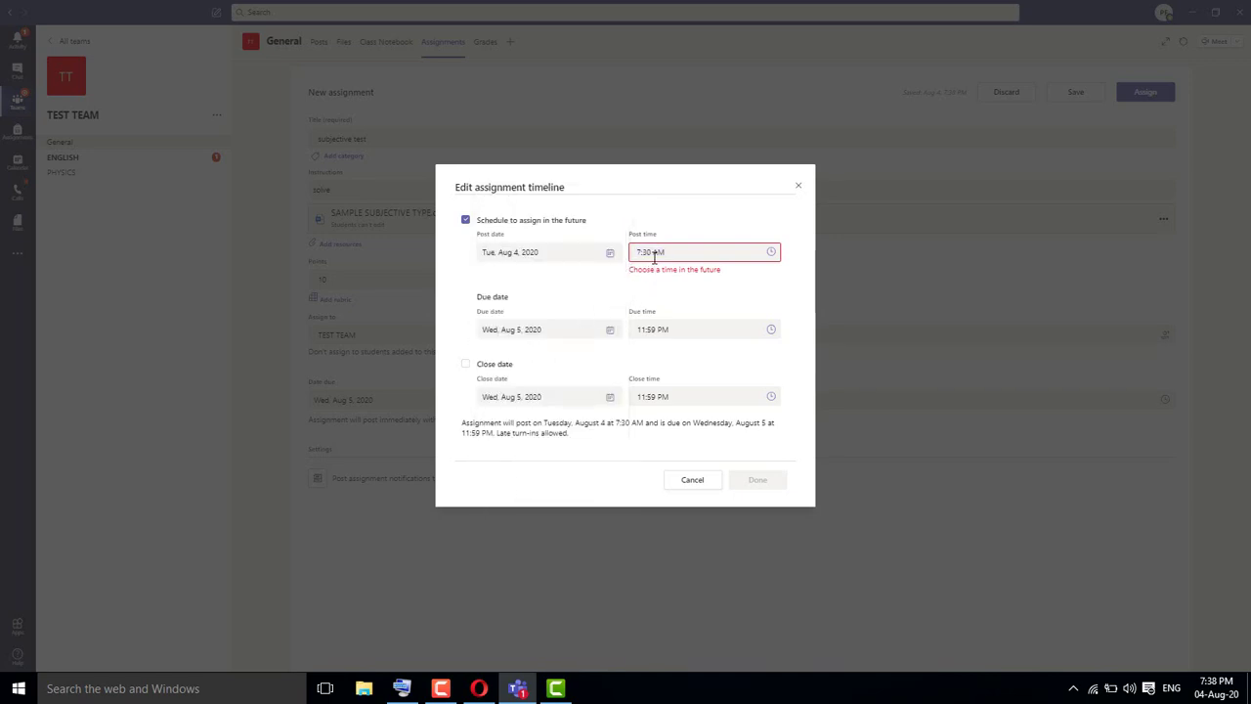
# - Set the subjective test's post time to 7:40 PM
pyautogui.click(772, 253)
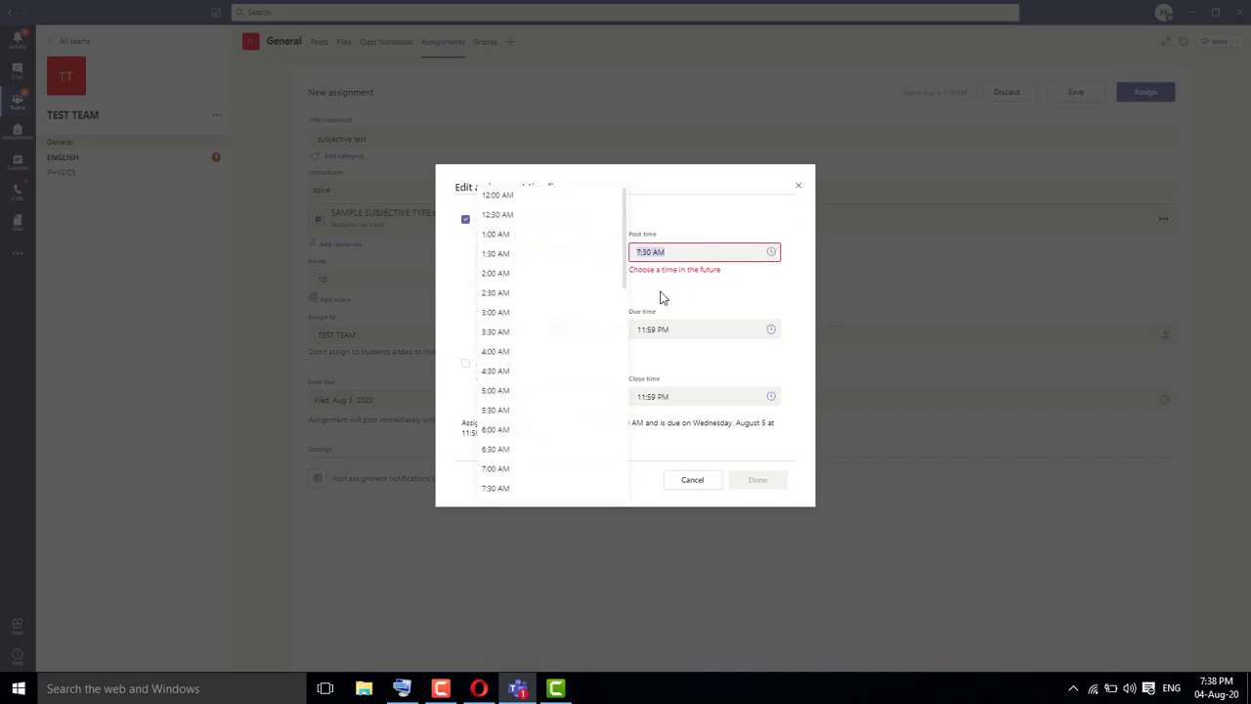
pyautogui.moveTo(629, 265); pyautogui.dragTo(631, 469)
pyautogui.click(530, 378)
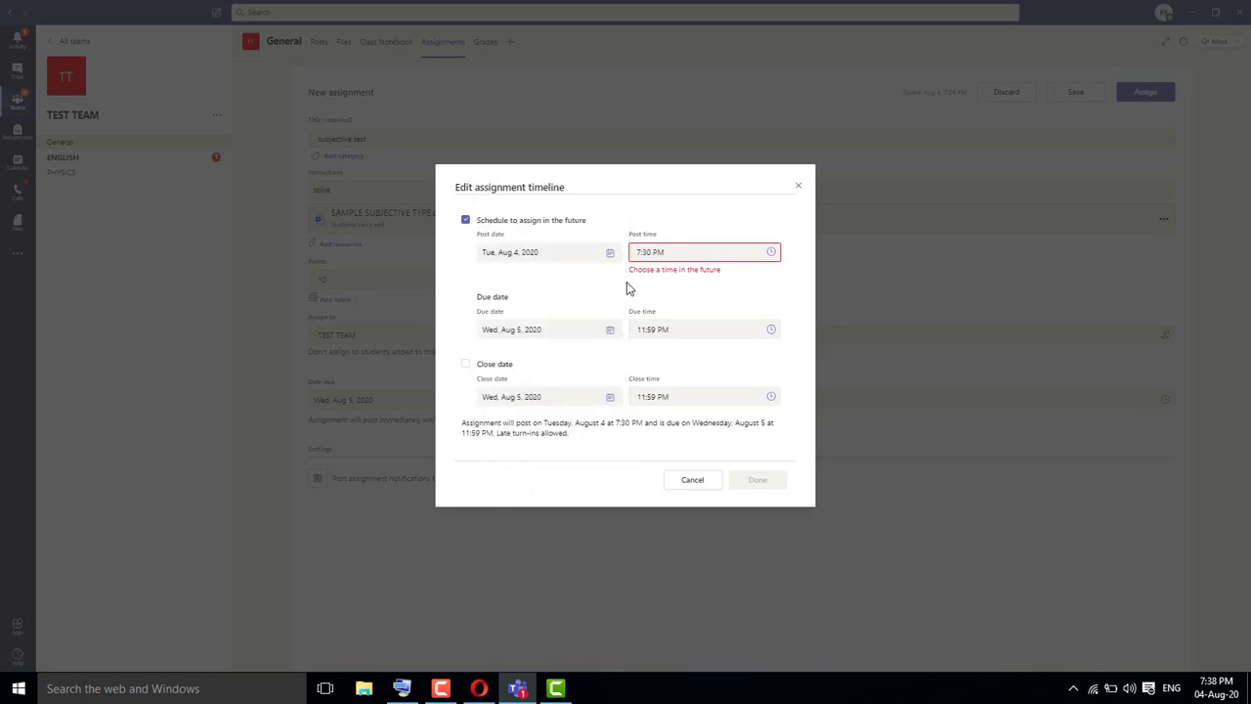
pyautogui.click(654, 252)
pyautogui.click(652, 252)
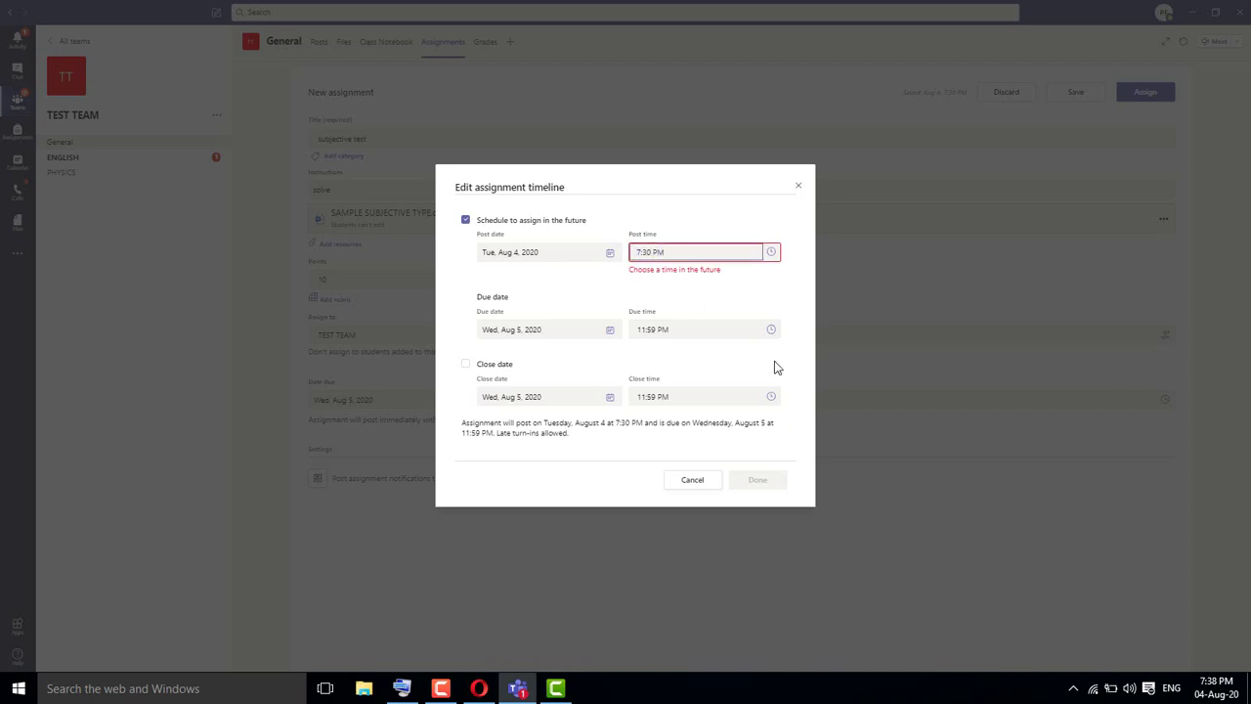
pyautogui.press('BackSpace')
pyautogui.write('4')
# - Set the due date to Tue, Aug 4, 2020, keeping 11:59 PM as the due time
pyautogui.click(608, 330)
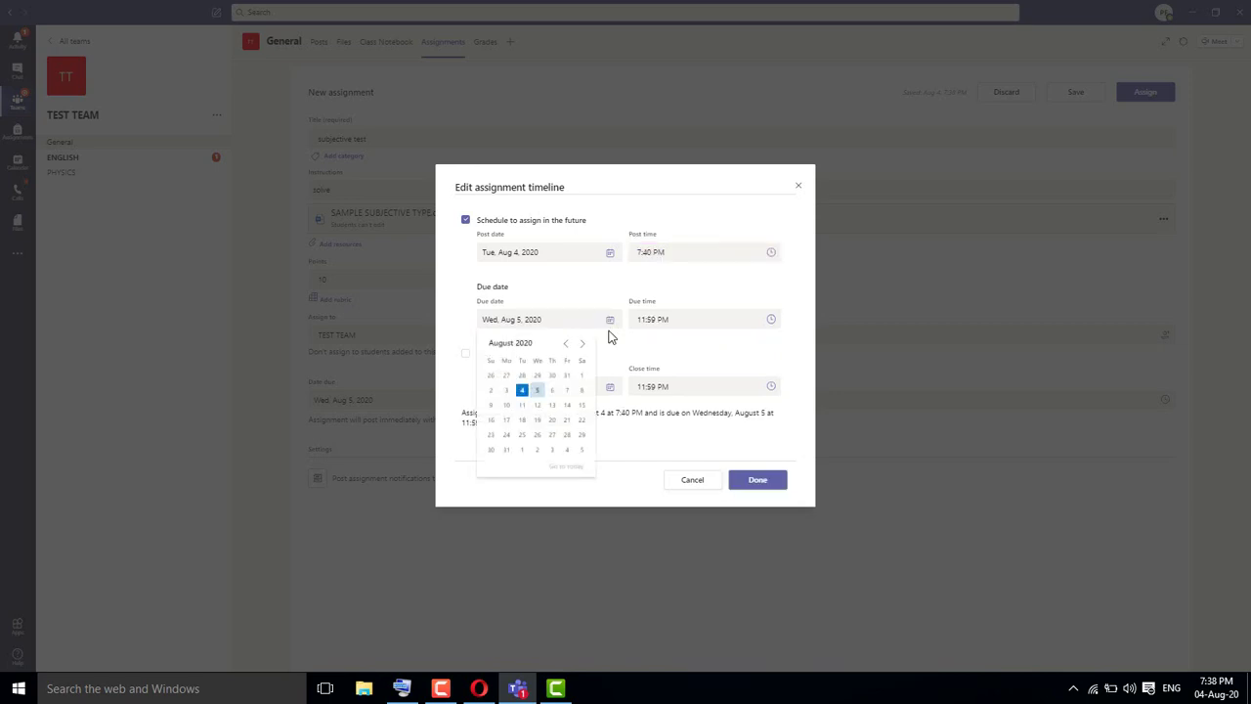
pyautogui.click(522, 391)
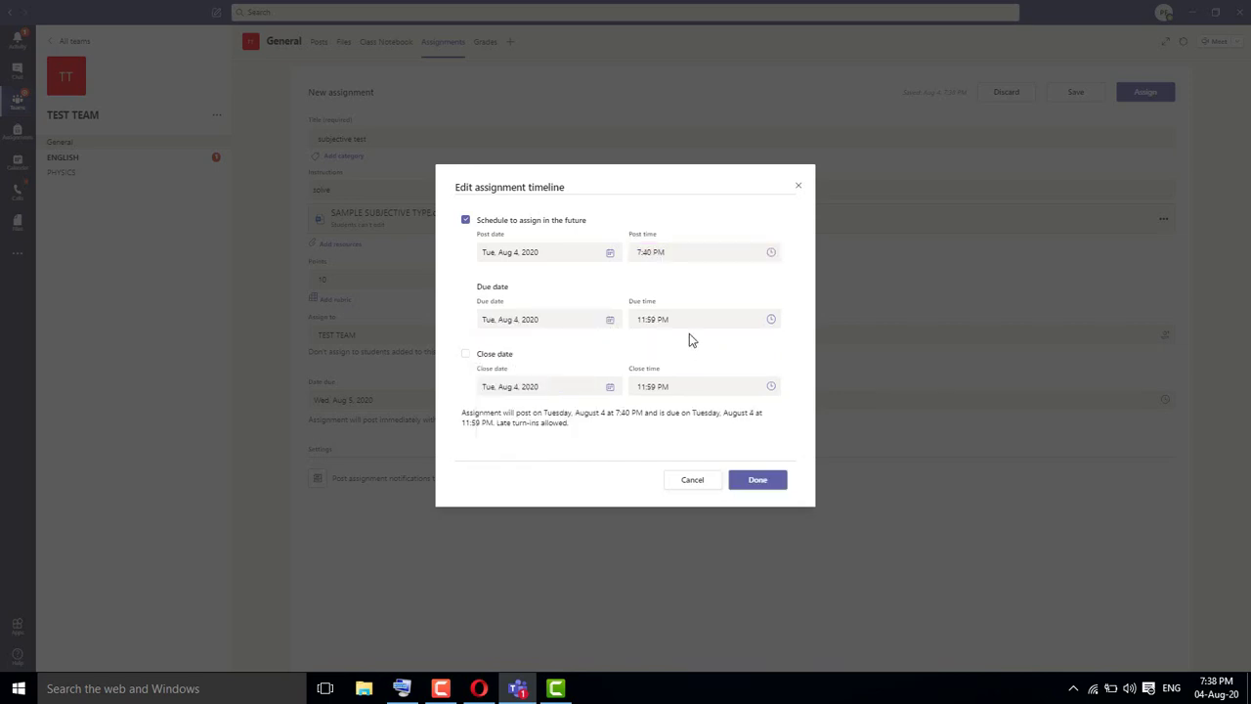
pyautogui.click(771, 328)
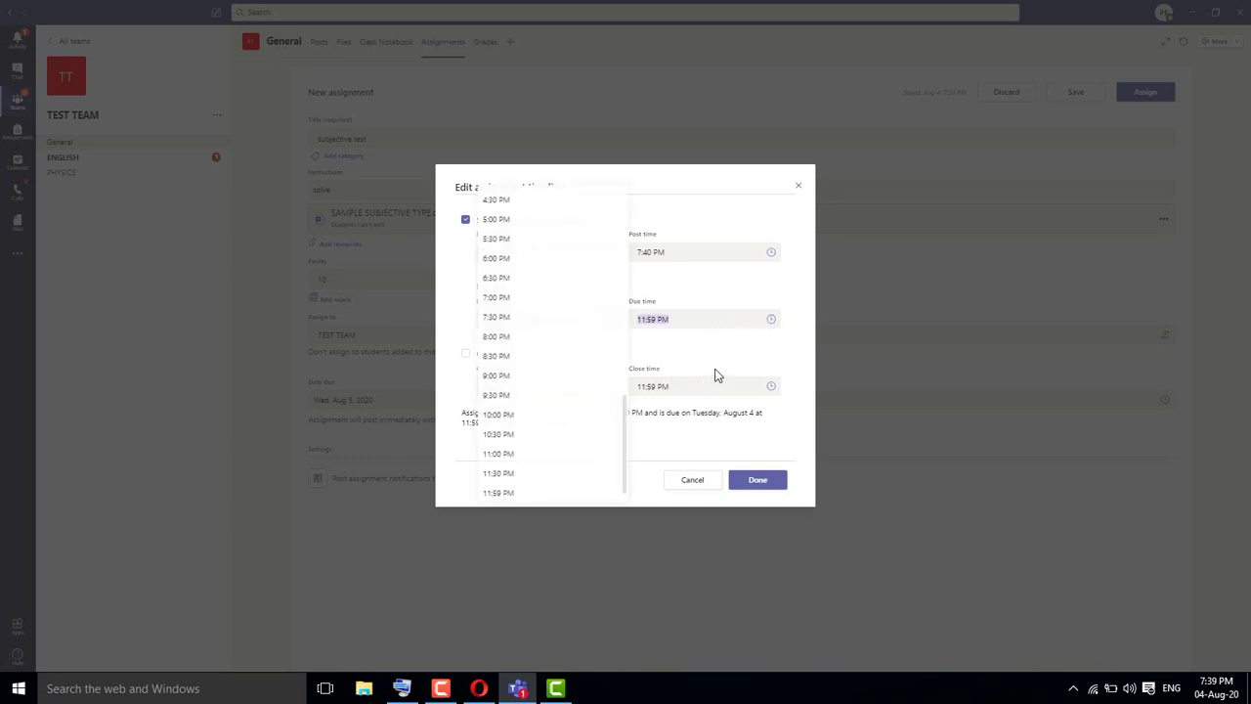
pyautogui.click(728, 357)
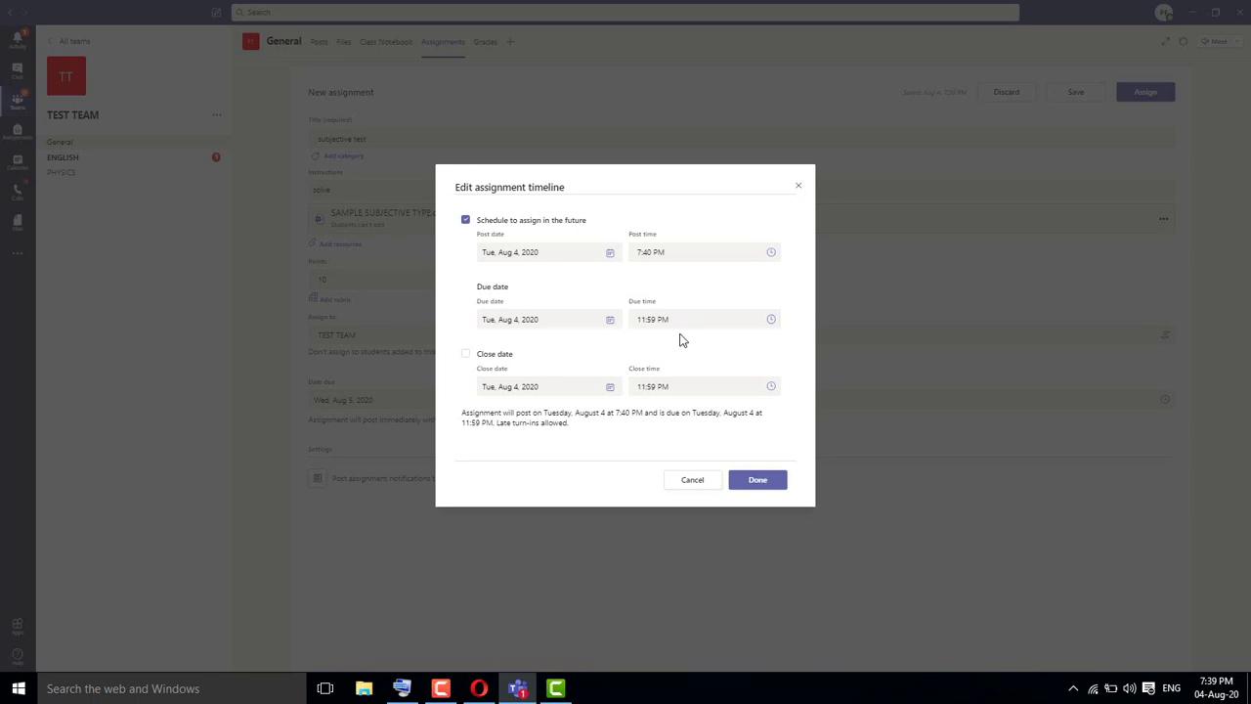
# - Enable the close date in the assignment timeline and assign the subjective test
pyautogui.click(466, 357)
pyautogui.click(758, 480)
pyautogui.click(1141, 92)
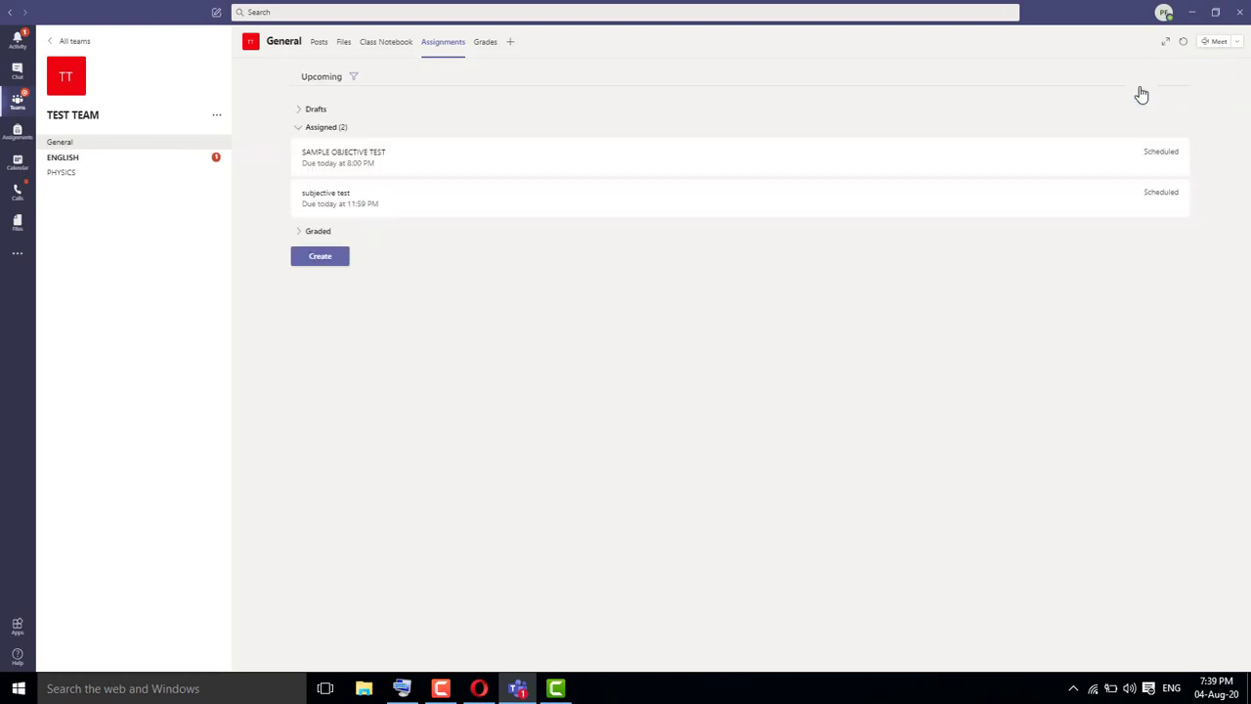
# - Check the ENGLISH channel's posts, and open the same TEST TEAM channel in the student's Teams session in the Opera browser
pyautogui.click(129, 161)
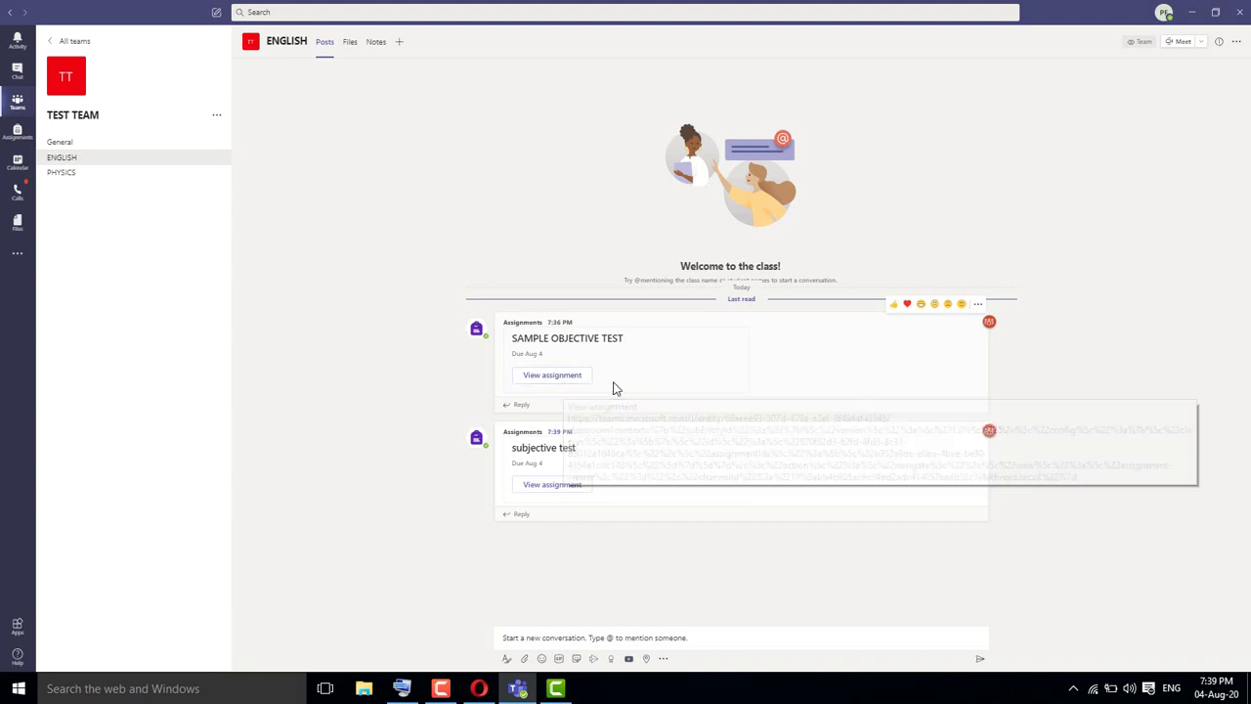
pyautogui.click(487, 690)
pyautogui.click(125, 10)
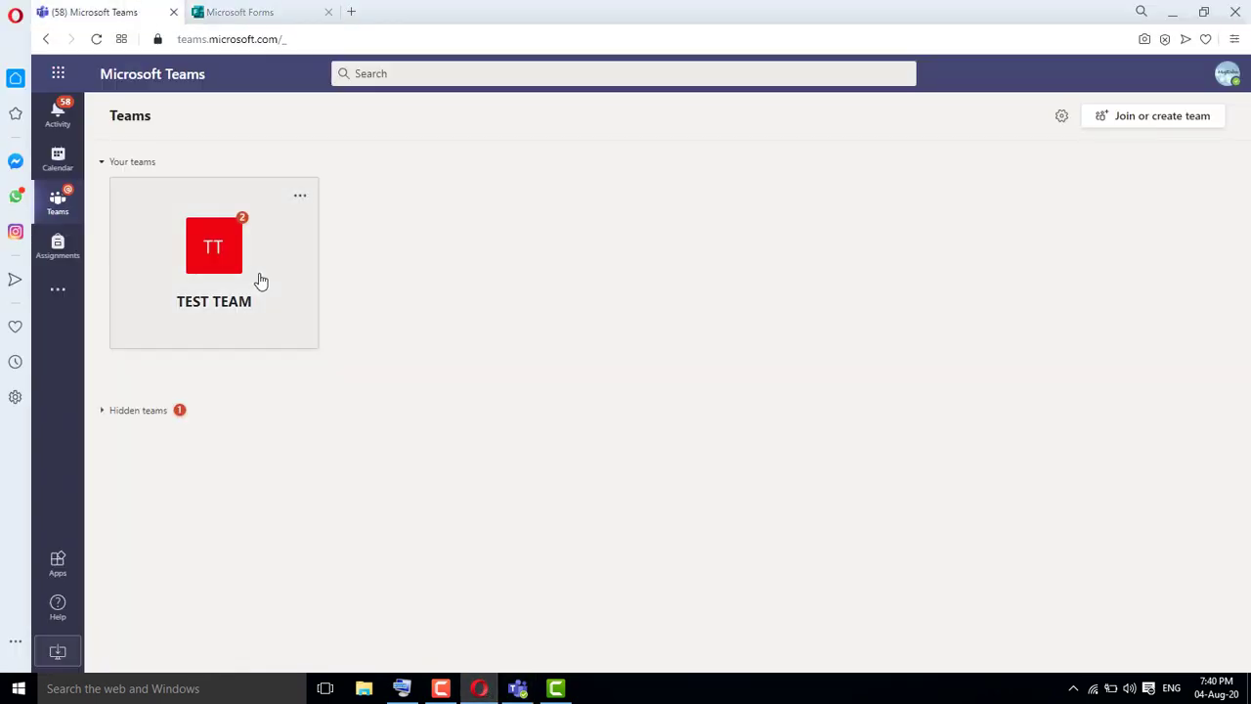
pyautogui.click(261, 282)
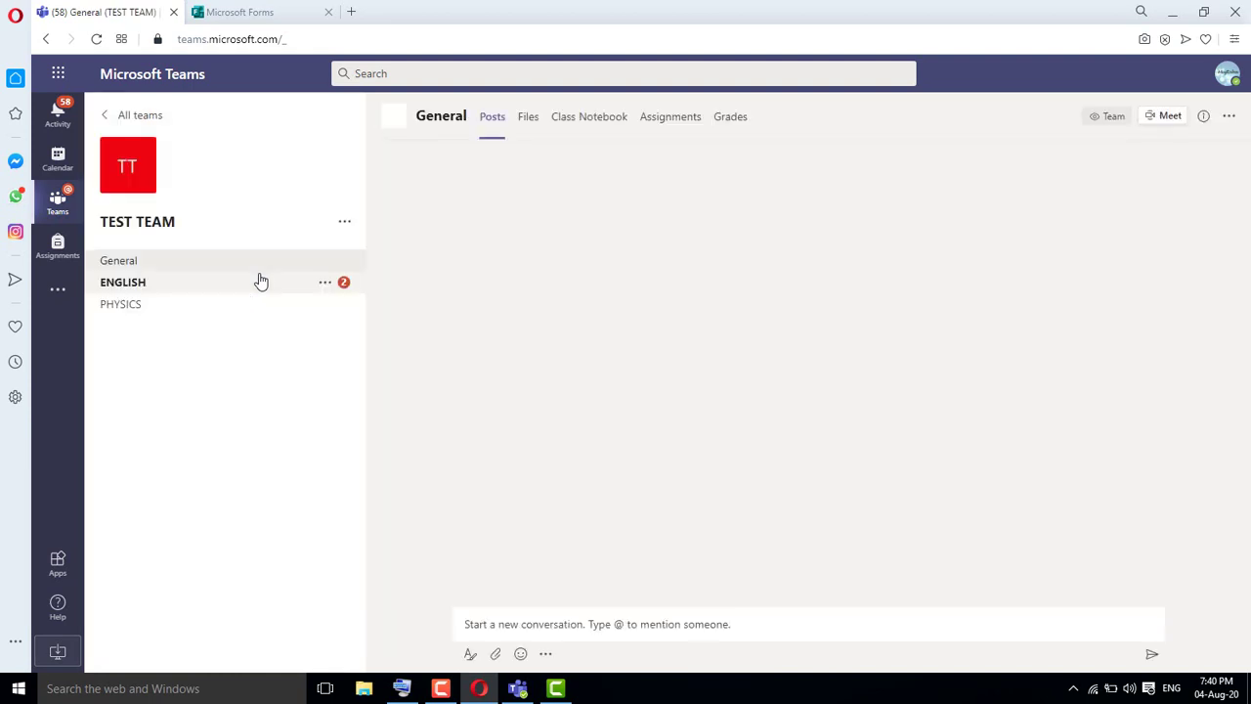
pyautogui.click(199, 285)
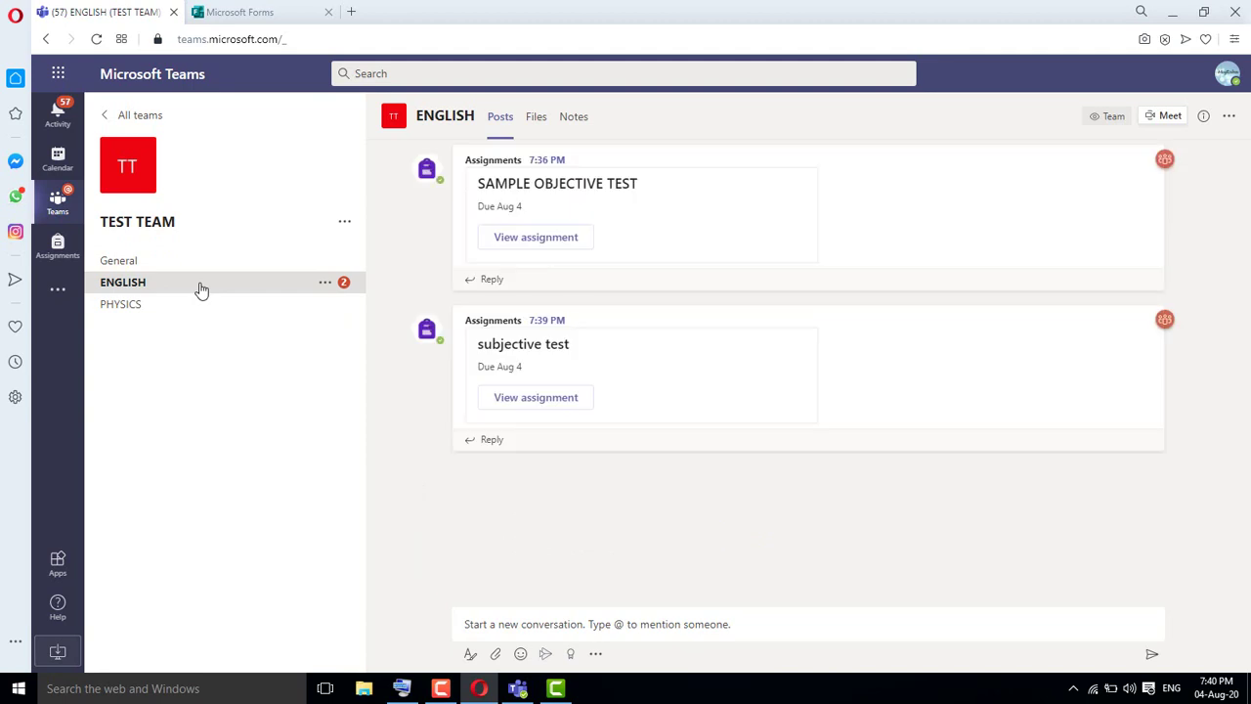
# - Open the SAMPLE OBJECTIVE TEST quiz as the student and submit it with "d) confined" for question 1 and "a) away" for question 2
pyautogui.click(550, 240)
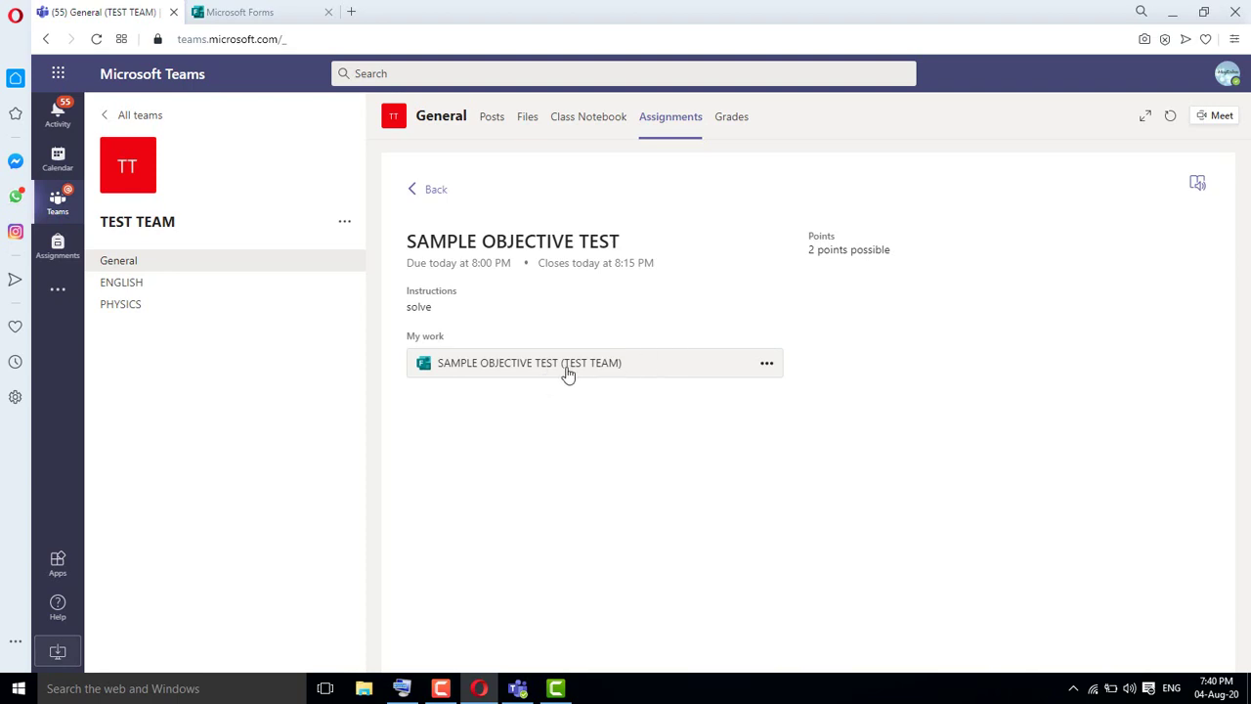
pyautogui.click(623, 373)
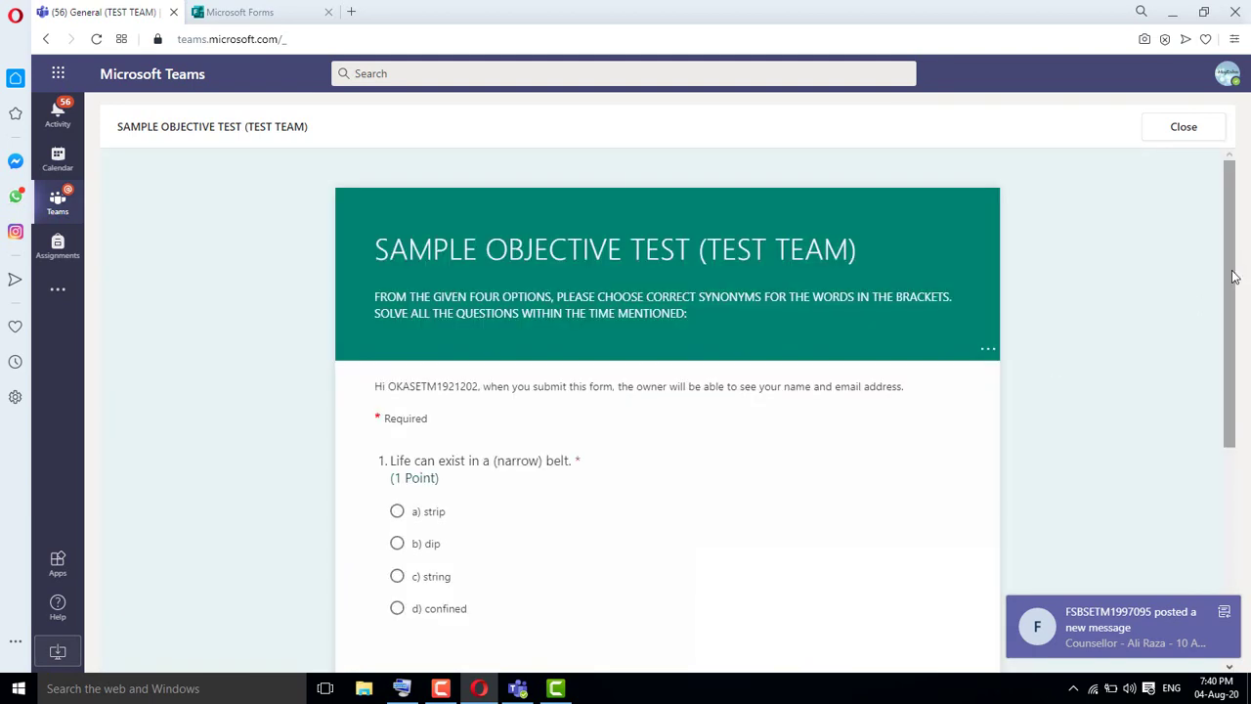
pyautogui.moveTo(1236, 278); pyautogui.dragTo(1236, 359)
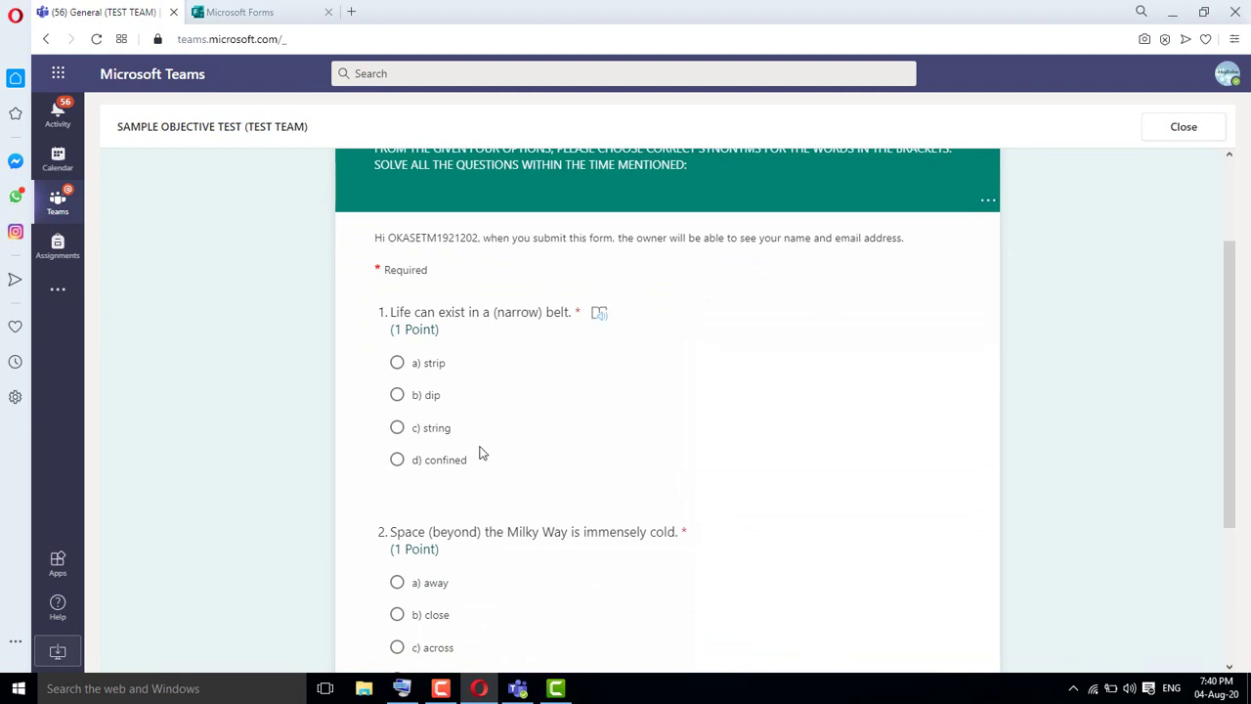
pyautogui.click(404, 461)
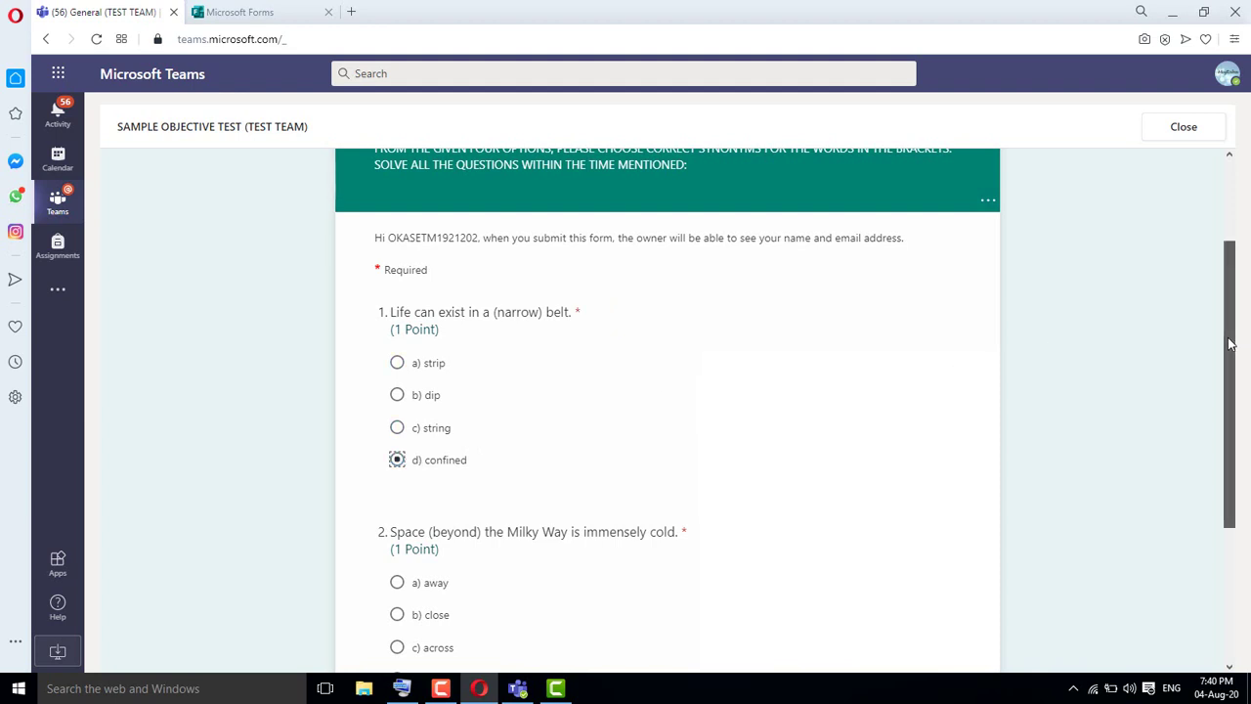
pyautogui.moveTo(1230, 343); pyautogui.dragTo(1235, 431)
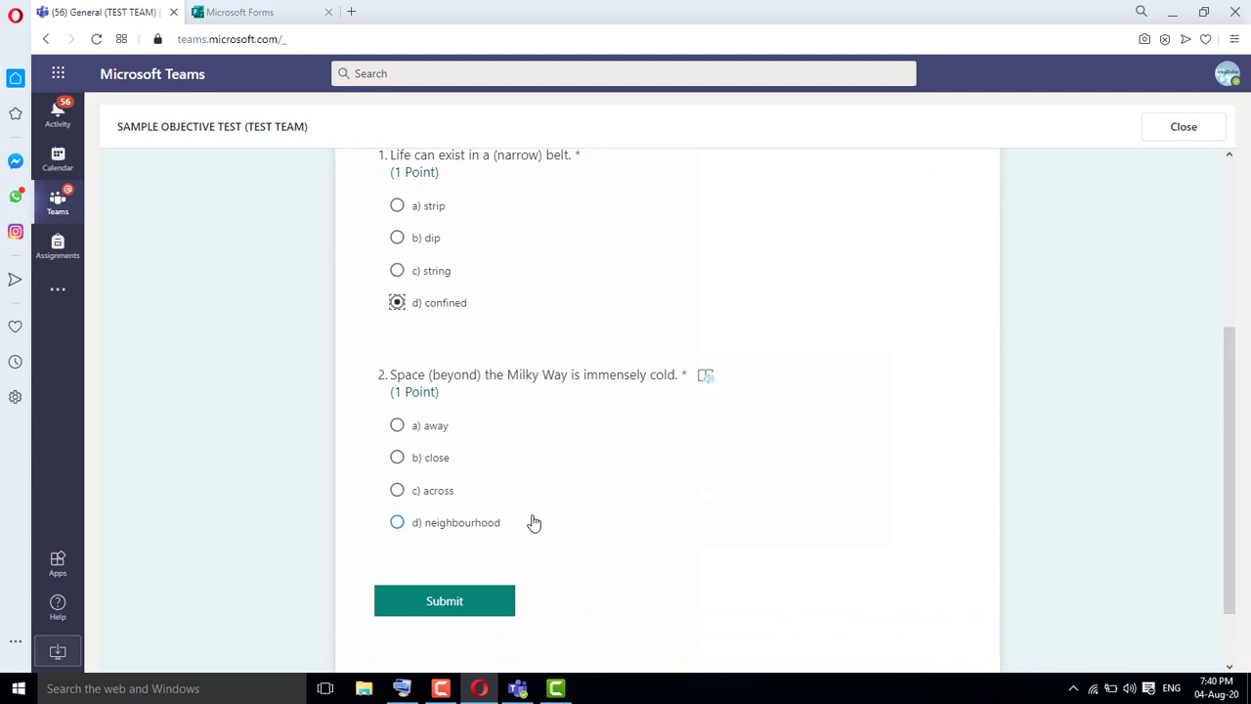
pyautogui.click(398, 426)
pyautogui.click(458, 599)
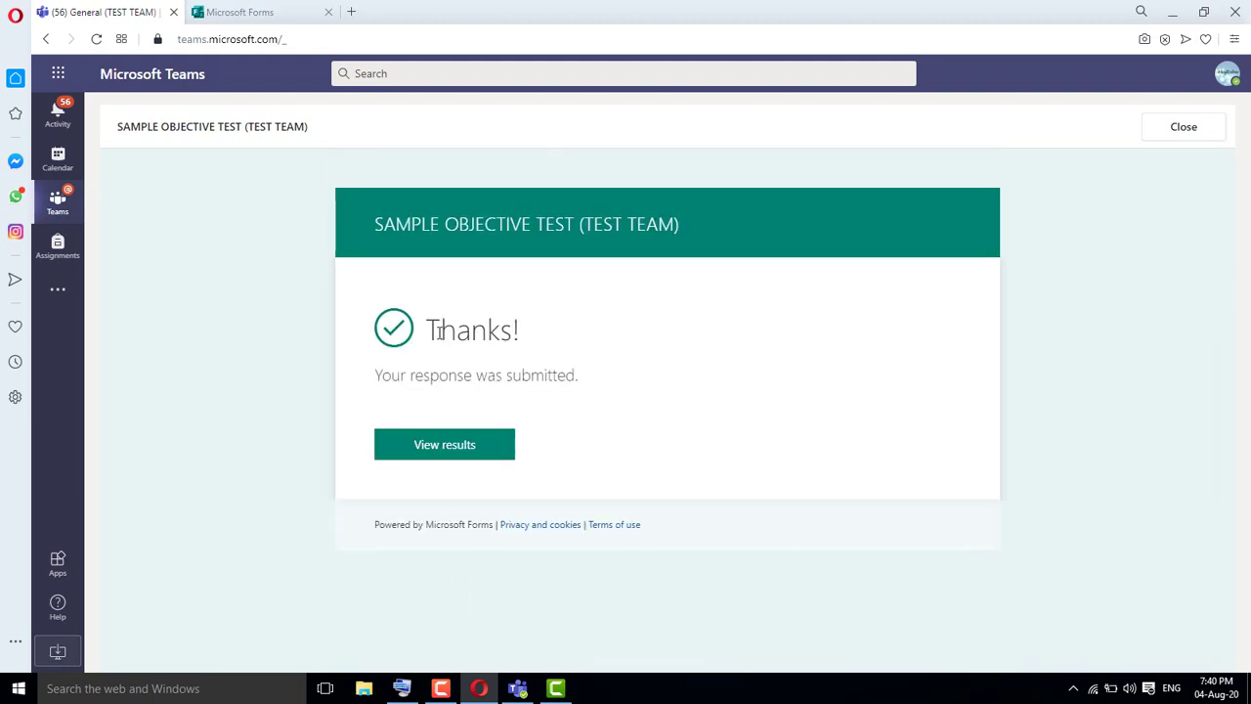
# - View the submitted quiz's results and review the points and the marked answers to both questions
pyautogui.click(465, 451)
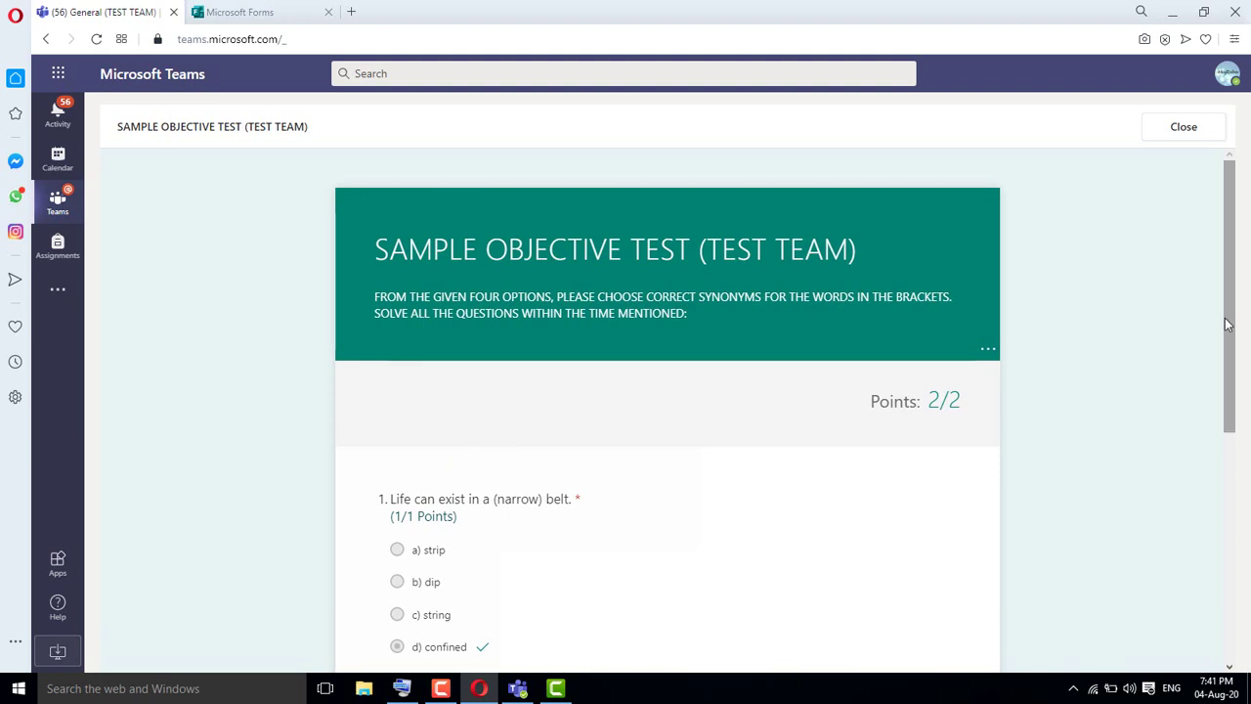
pyautogui.moveTo(1227, 326); pyautogui.dragTo(1239, 479)
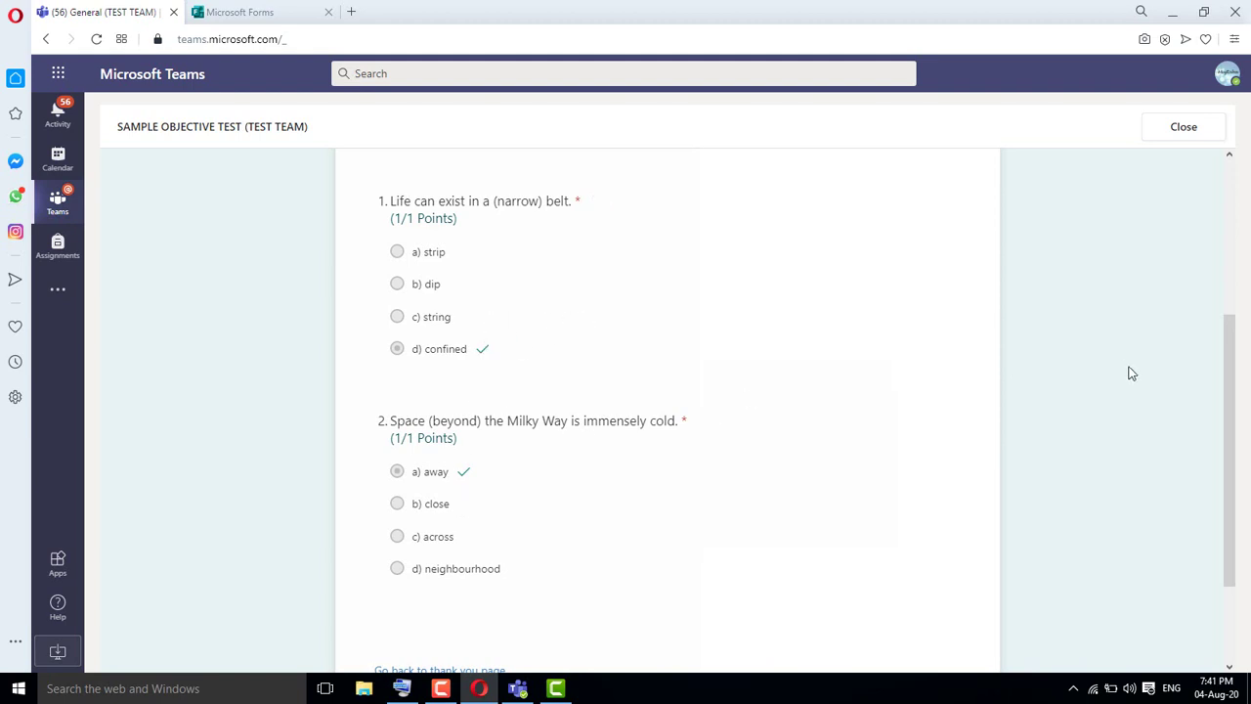
pyautogui.moveTo(1230, 409); pyautogui.dragTo(1227, 258)
pyautogui.scroll(-4, 1227, 258)
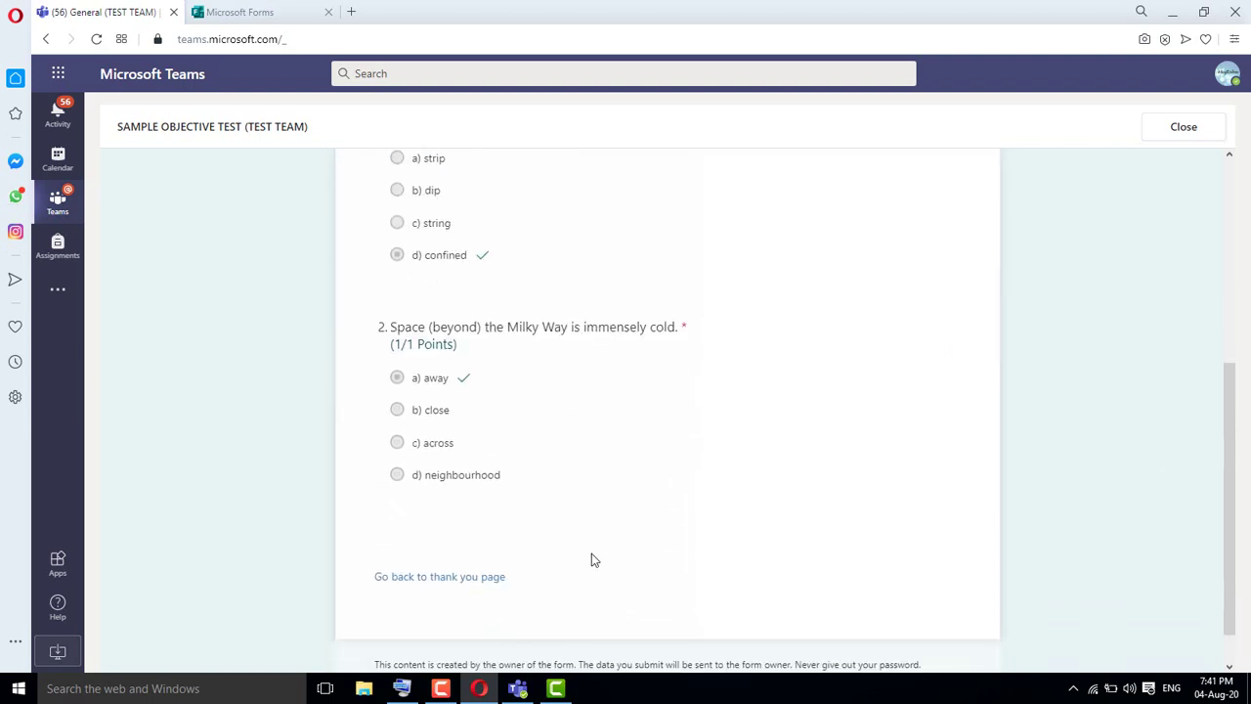
# - Switch to the teacher's Teams desktop app and export the SAMPLE OBJECTIVE TEST grades to Excel
pyautogui.click(519, 690)
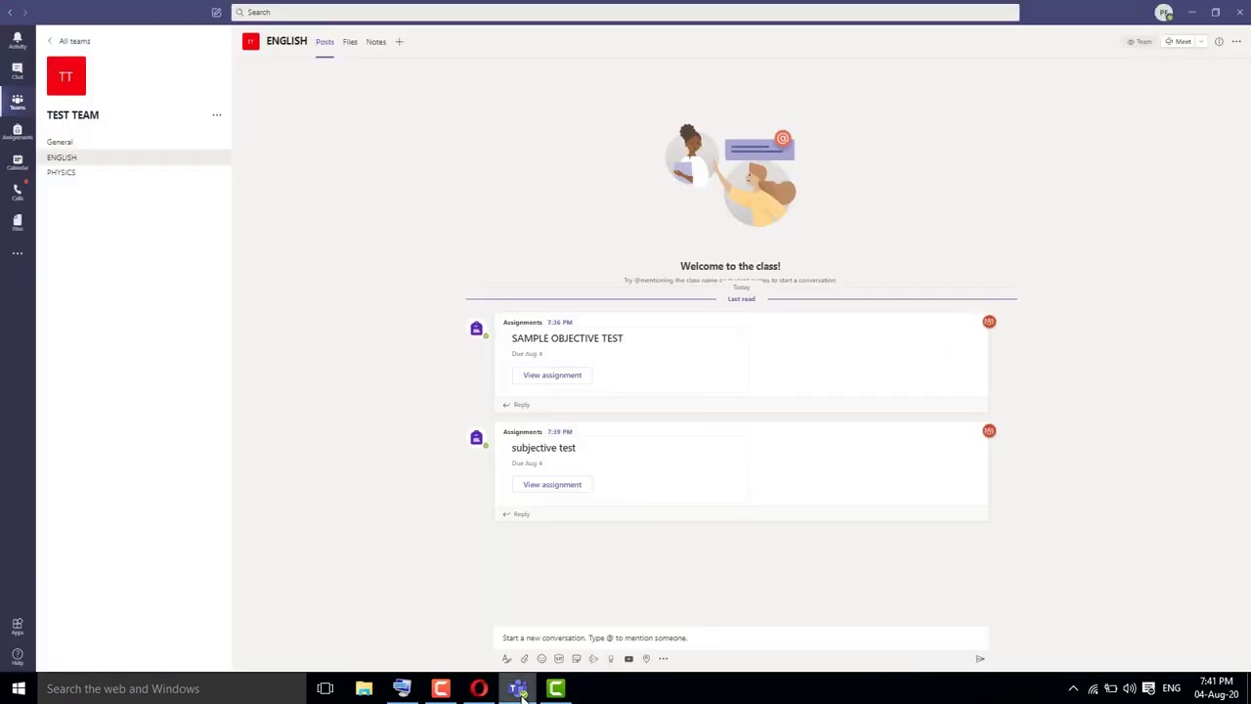
pyautogui.click(547, 379)
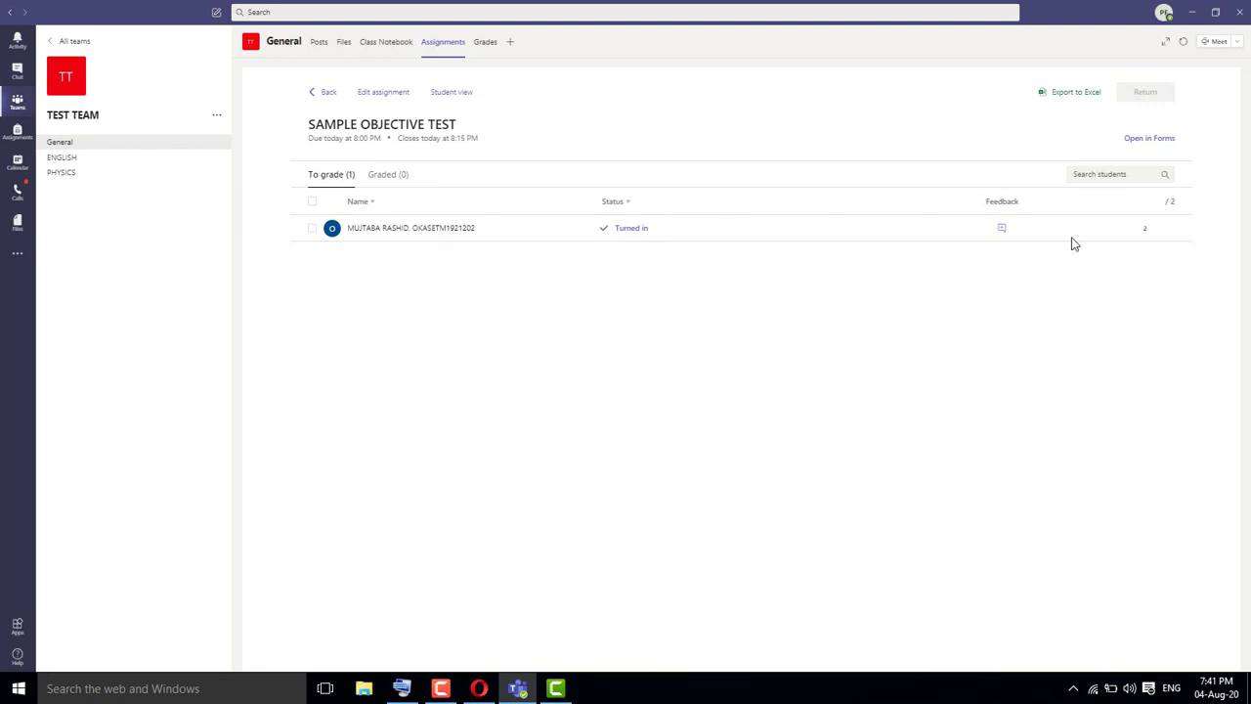
pyautogui.click(1070, 98)
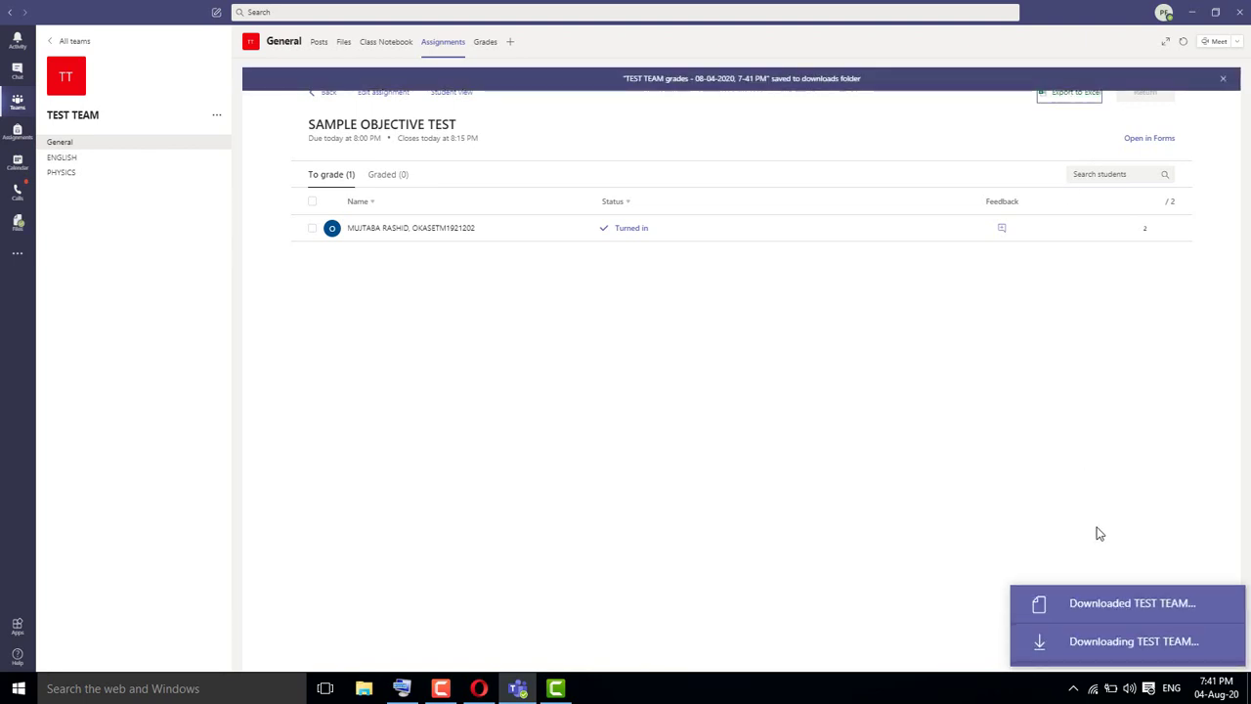
pyautogui.click(1060, 608)
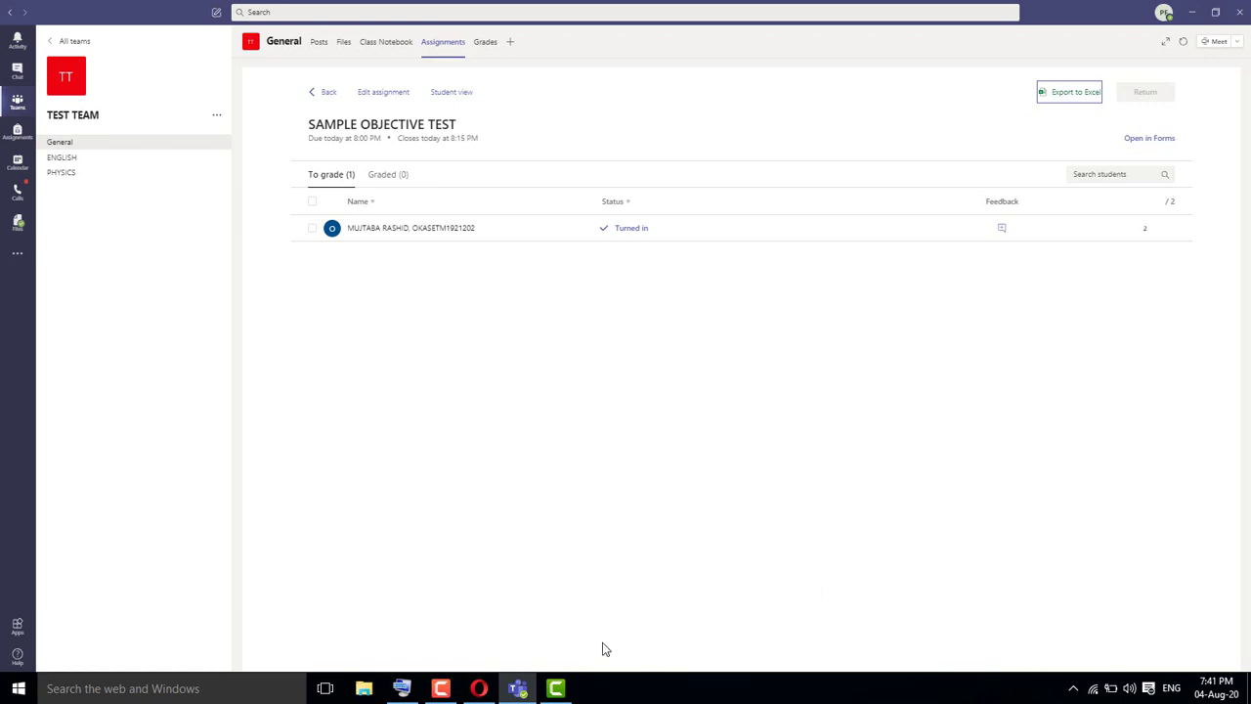
# - Switch to the student's Teams session in the Opera browser and open the subjective test assignment from TEST TEAM's ENGLISH channel
pyautogui.click(481, 689)
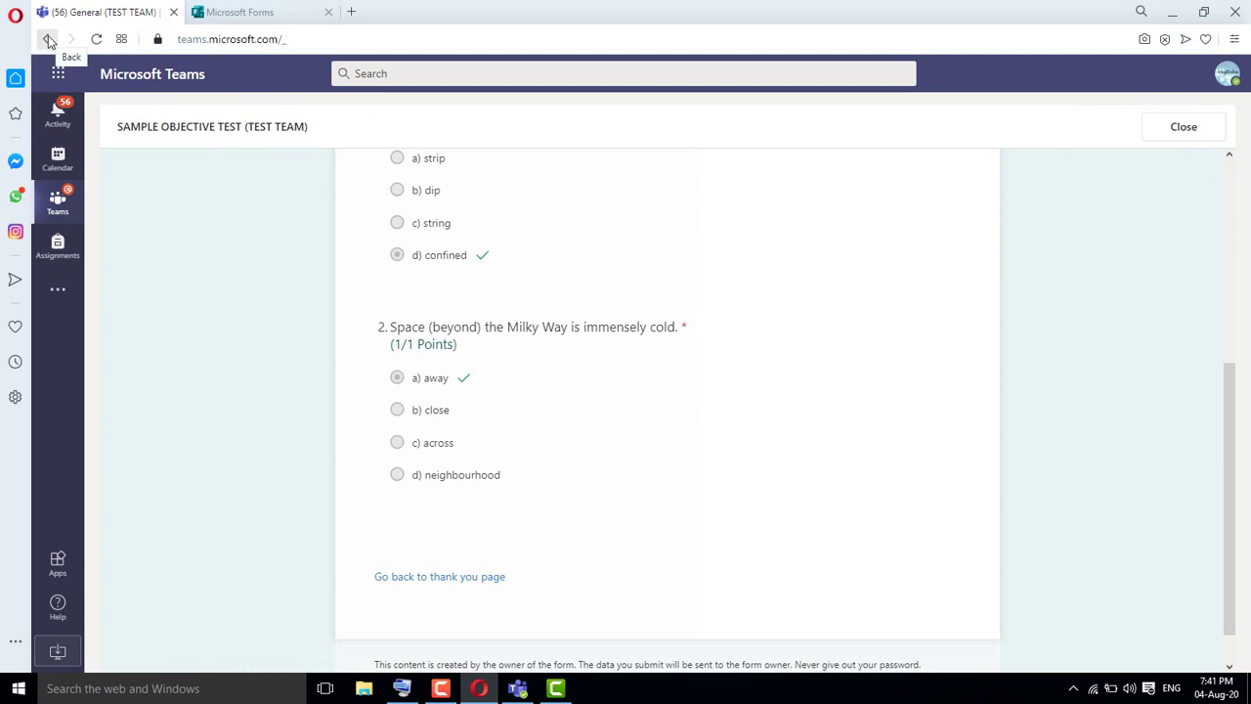
pyautogui.click(56, 205)
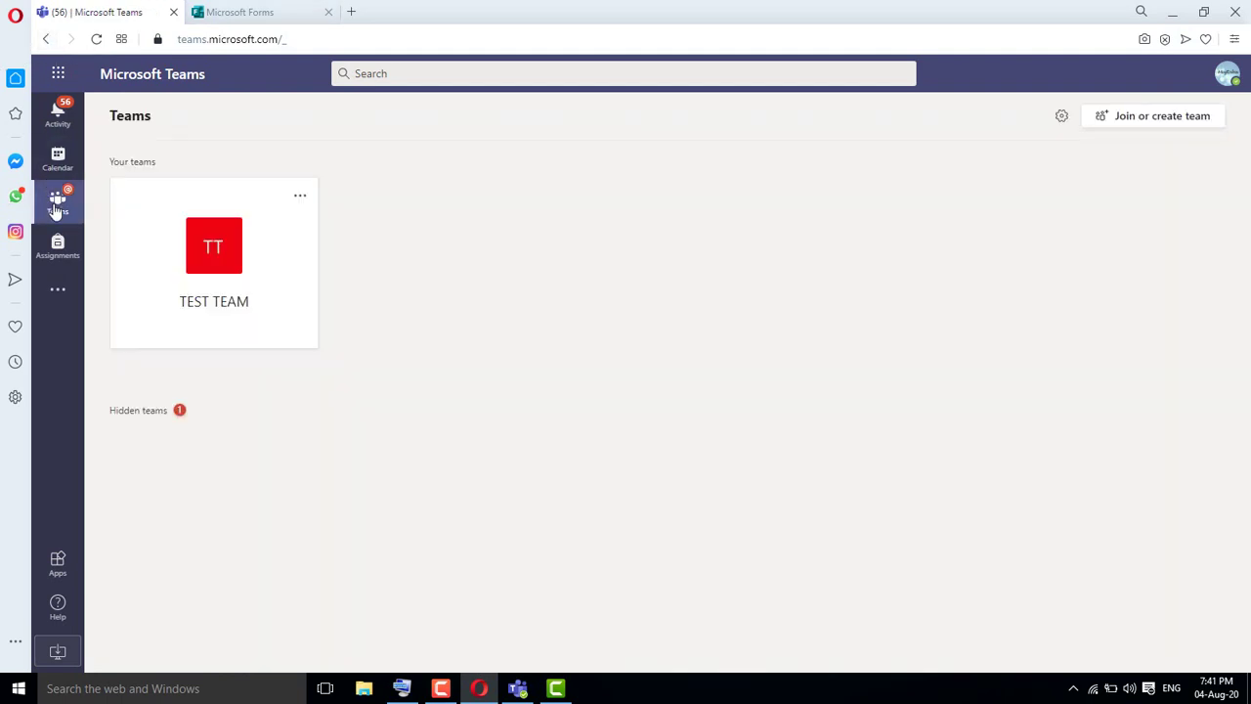
pyautogui.click(215, 254)
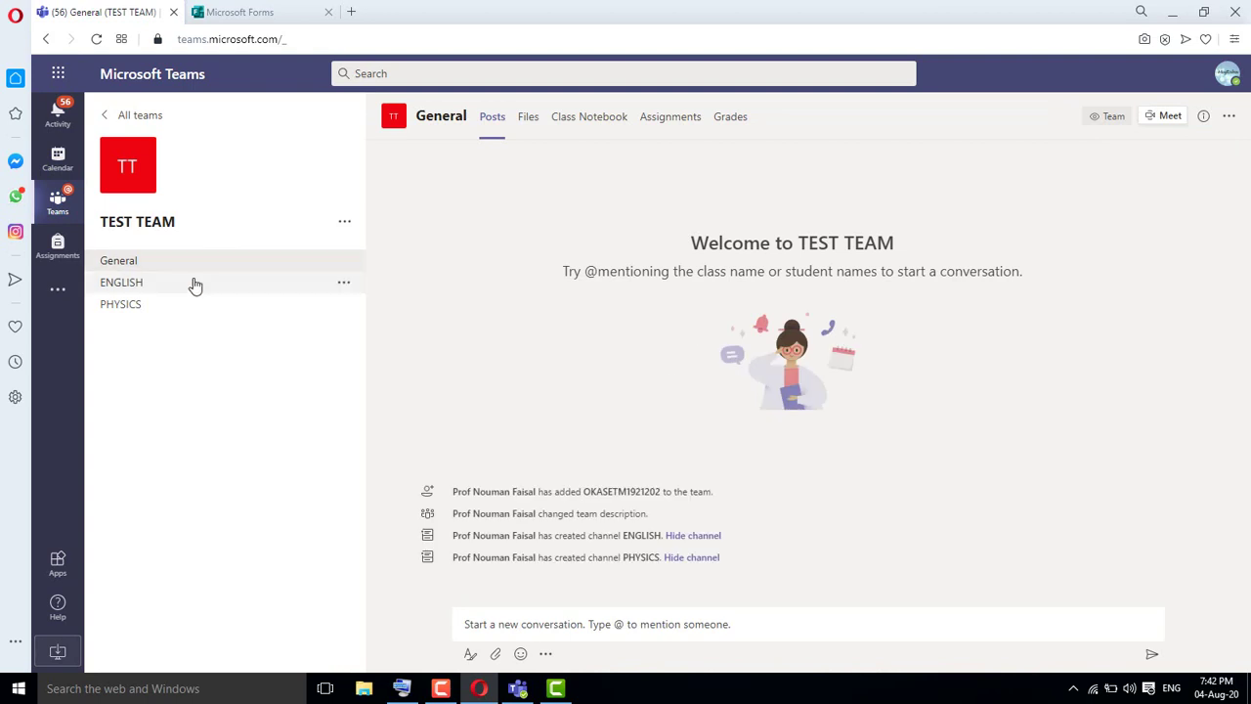
pyautogui.click(194, 283)
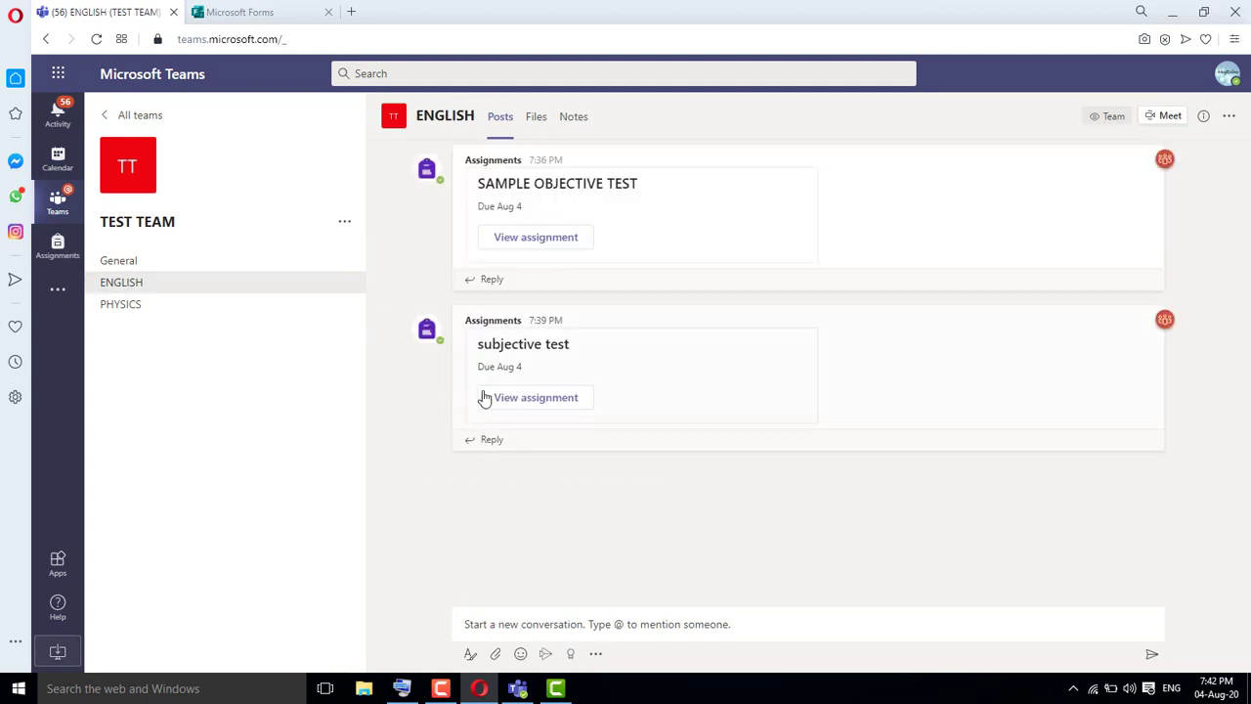
pyautogui.click(535, 397)
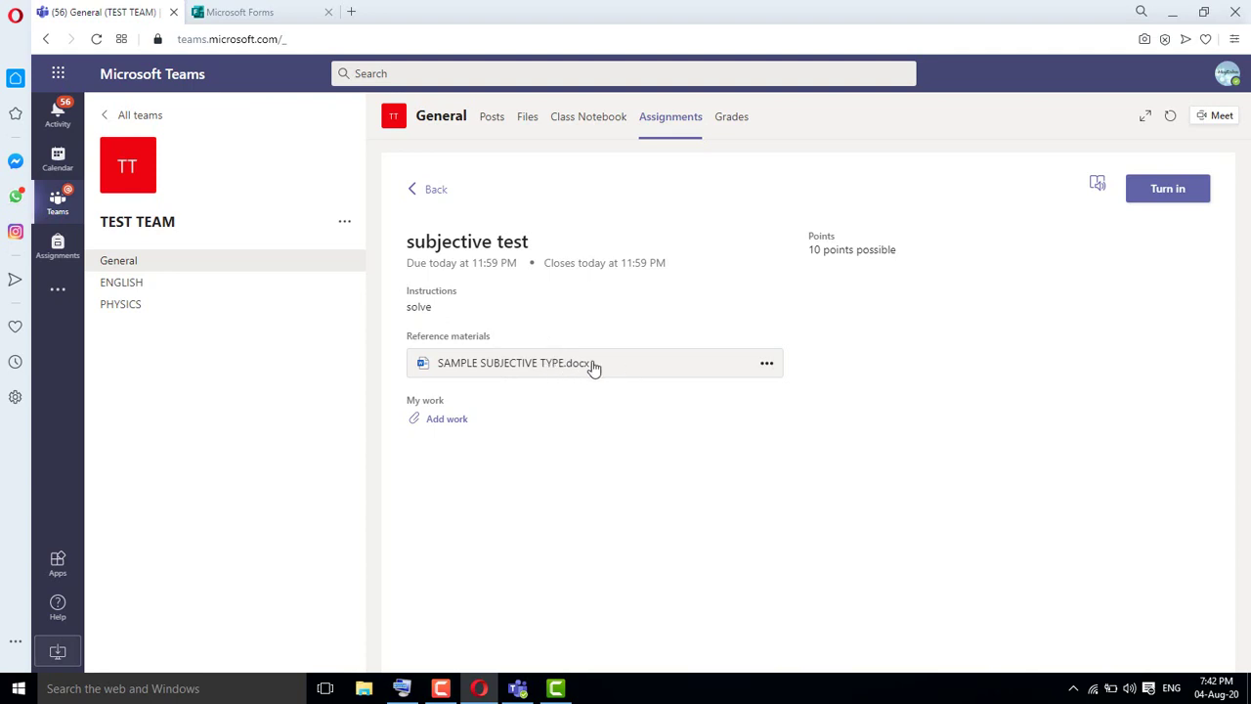
# - Download the reference file SAMPLE SUBJECTIVE TYPE.docx and open it from the Downloads folder in Word with editing enabled
pyautogui.click(767, 364)
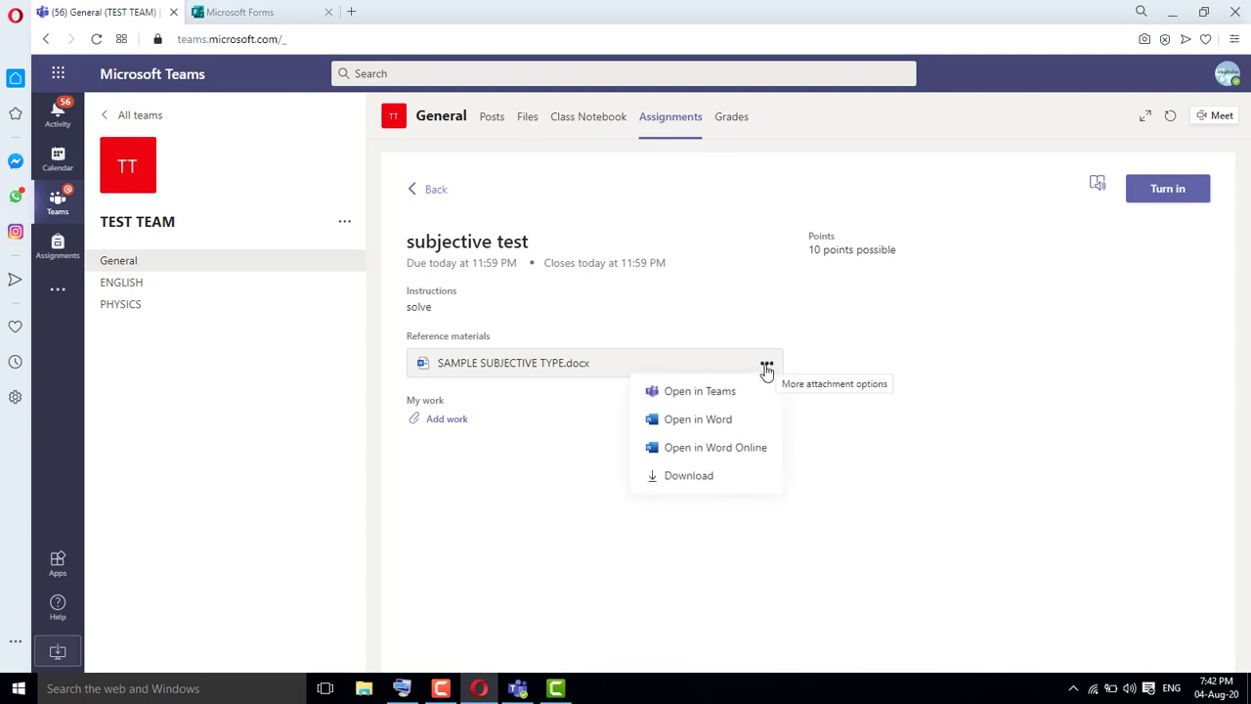
pyautogui.click(720, 476)
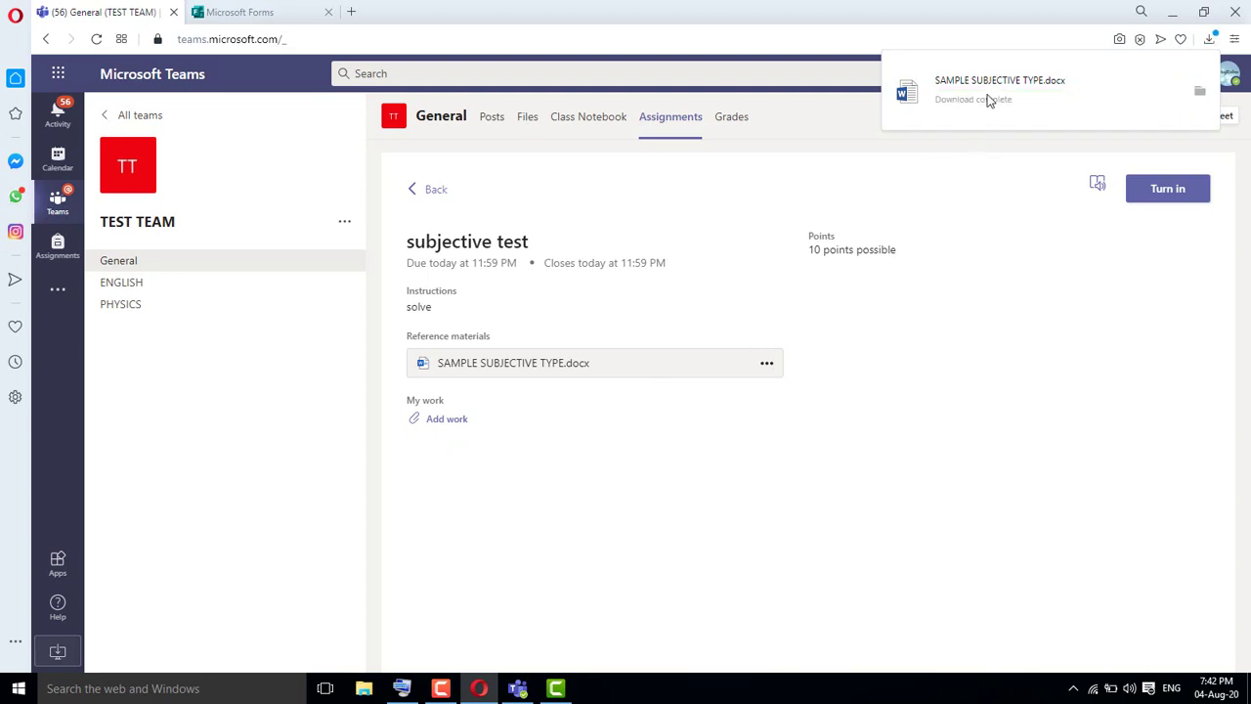
pyautogui.click(1200, 91)
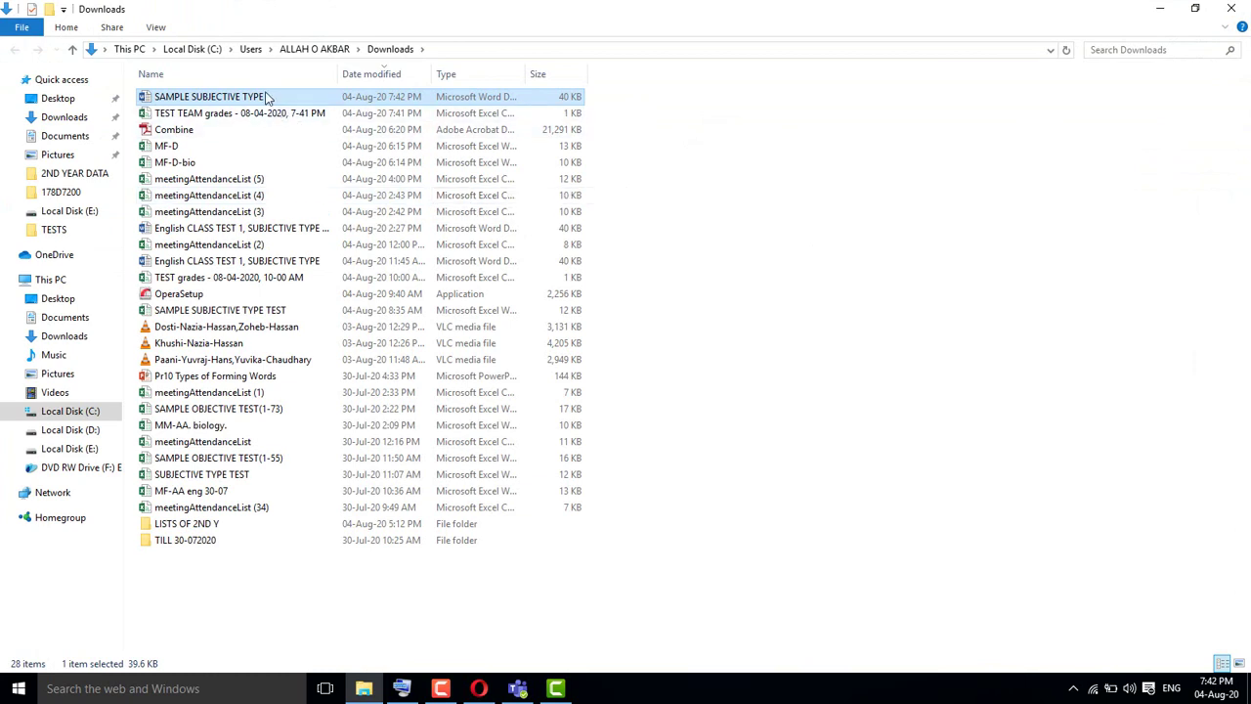
pyautogui.doubleClick(259, 97)
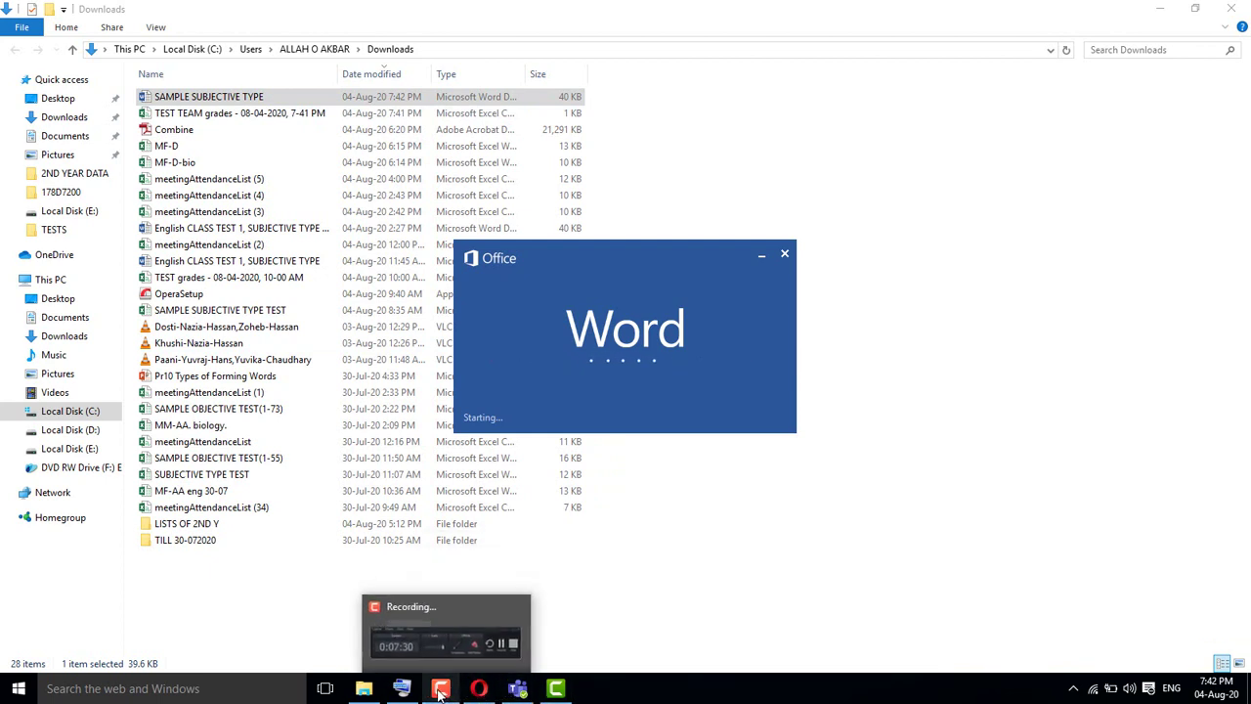
pyautogui.click(518, 690)
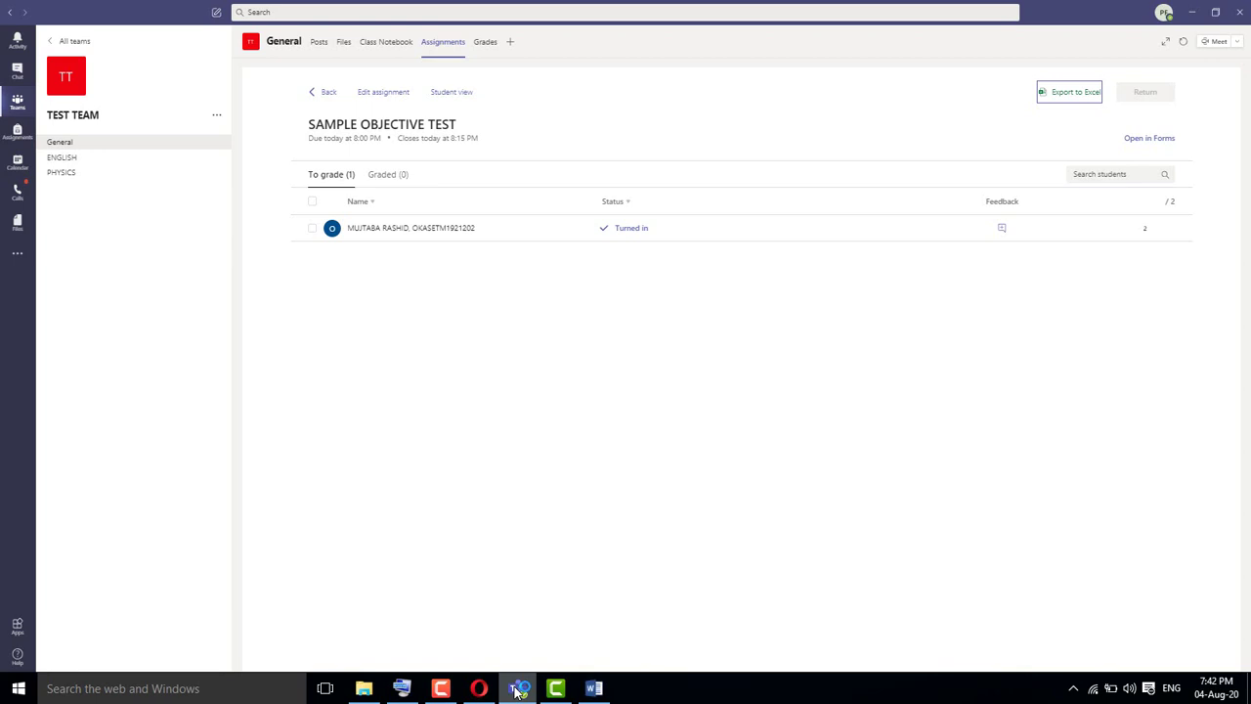
pyautogui.click(606, 692)
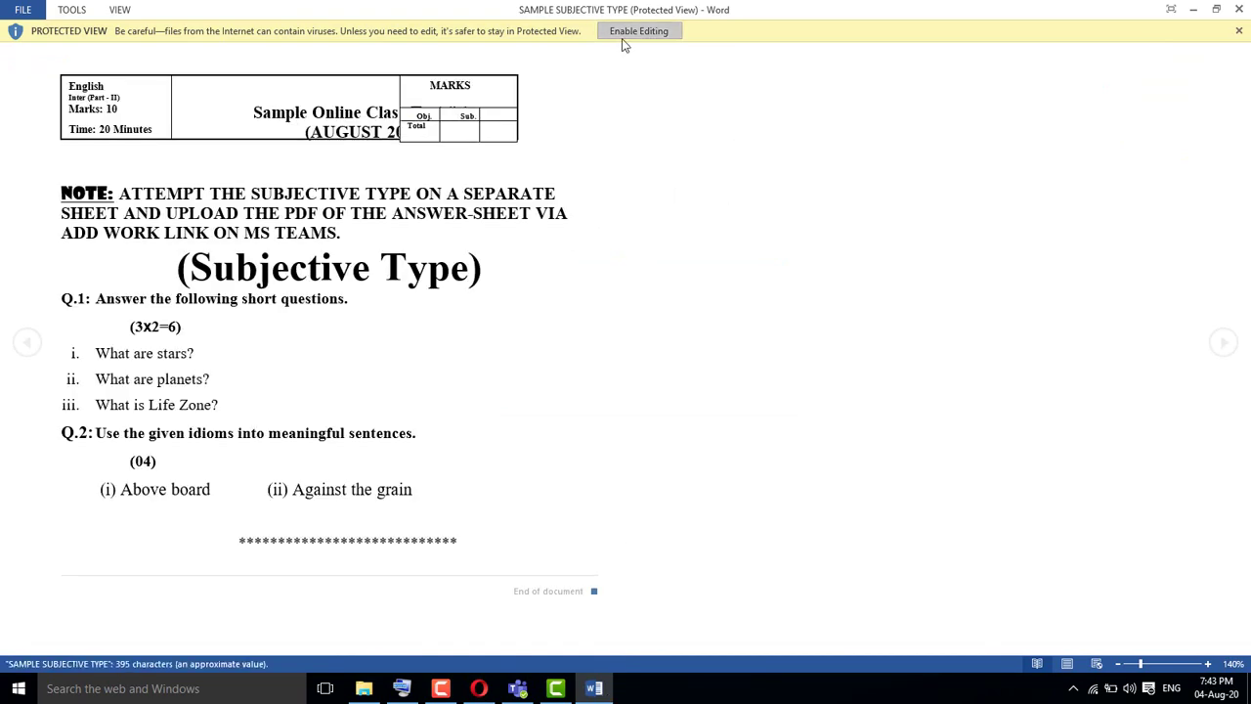
pyautogui.click(638, 31)
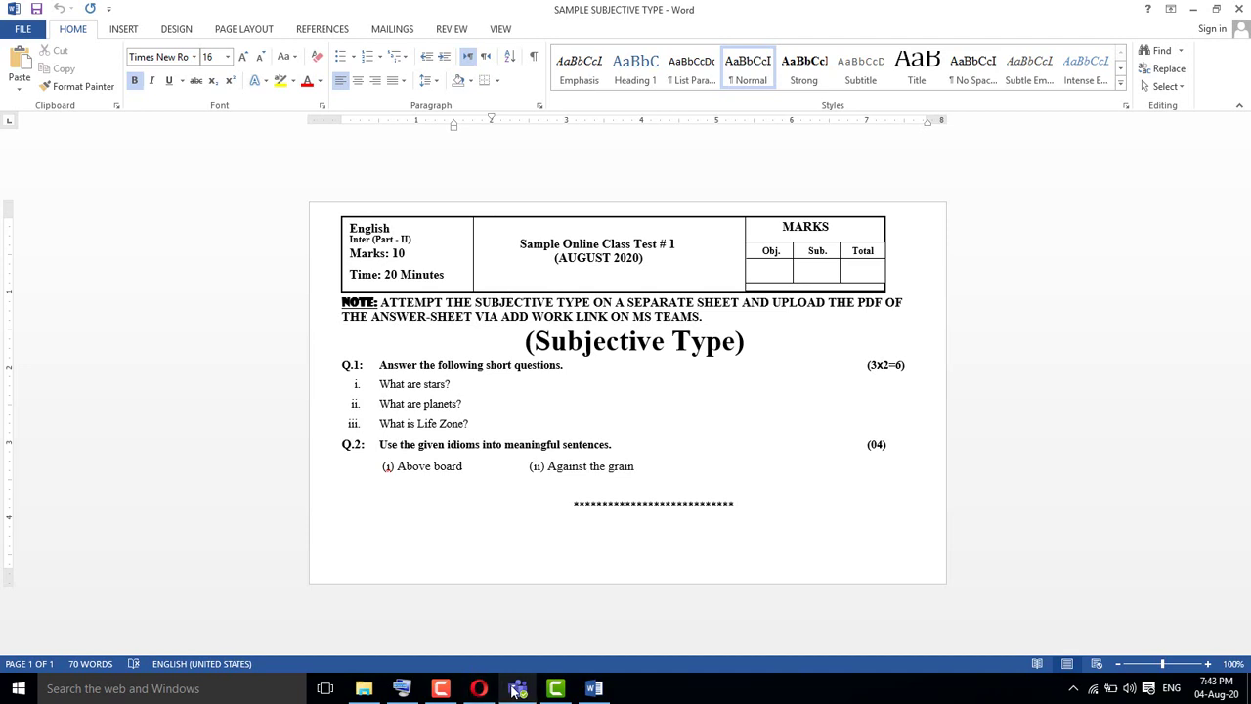
# - Return to the student's assignment in Opera, attach 2nd year ENGLISH PAPER PATTERN.pdf from this device as the work, and turn it in
pyautogui.moveTo(515, 692)
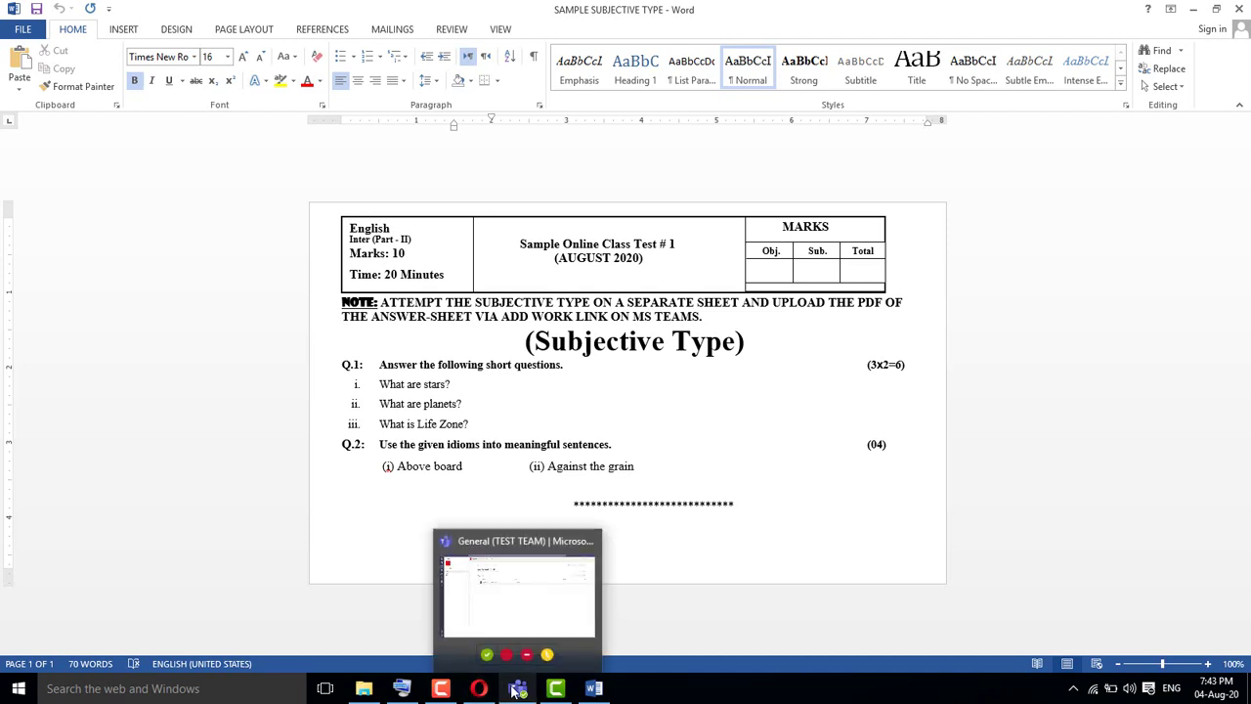
pyautogui.moveTo(510, 627)
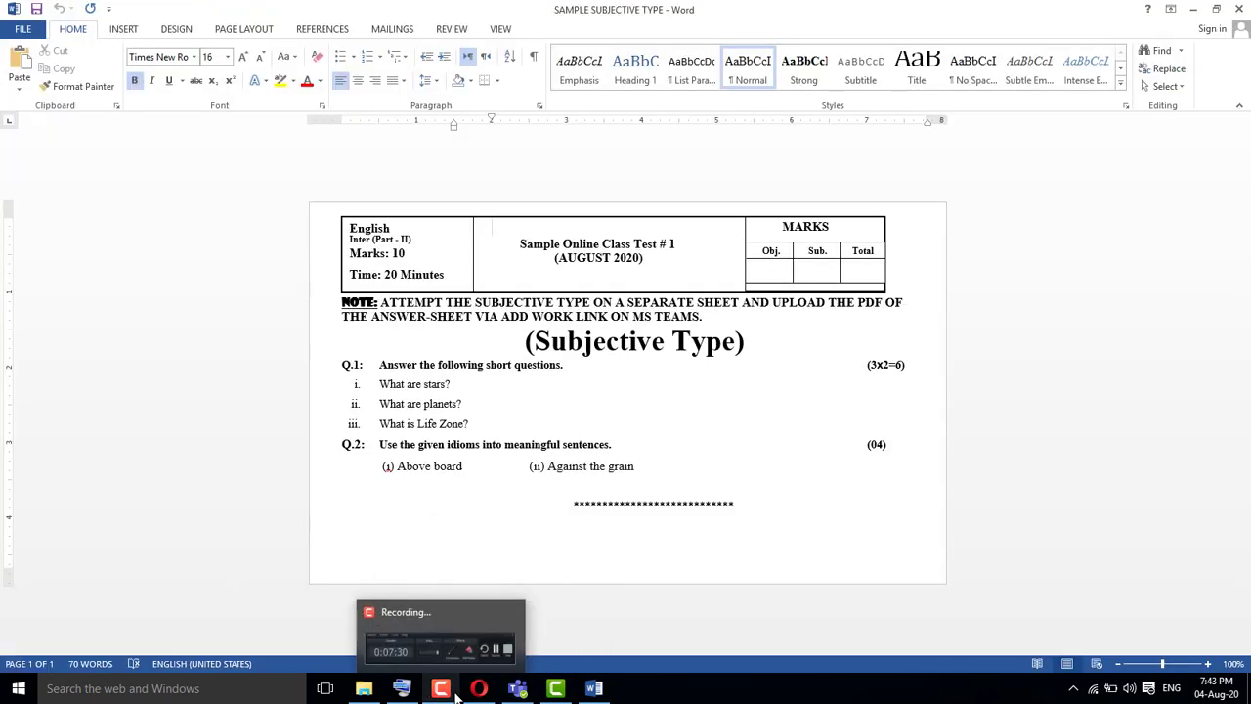
pyautogui.click(470, 692)
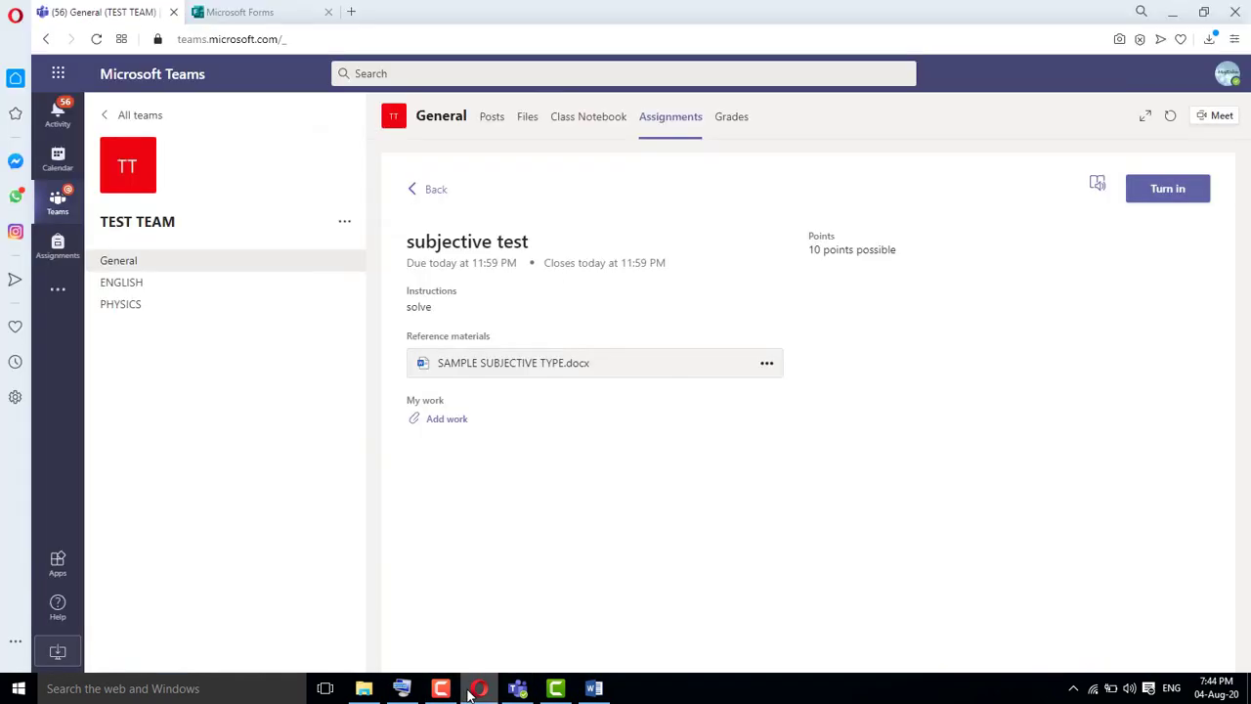
pyautogui.click(449, 419)
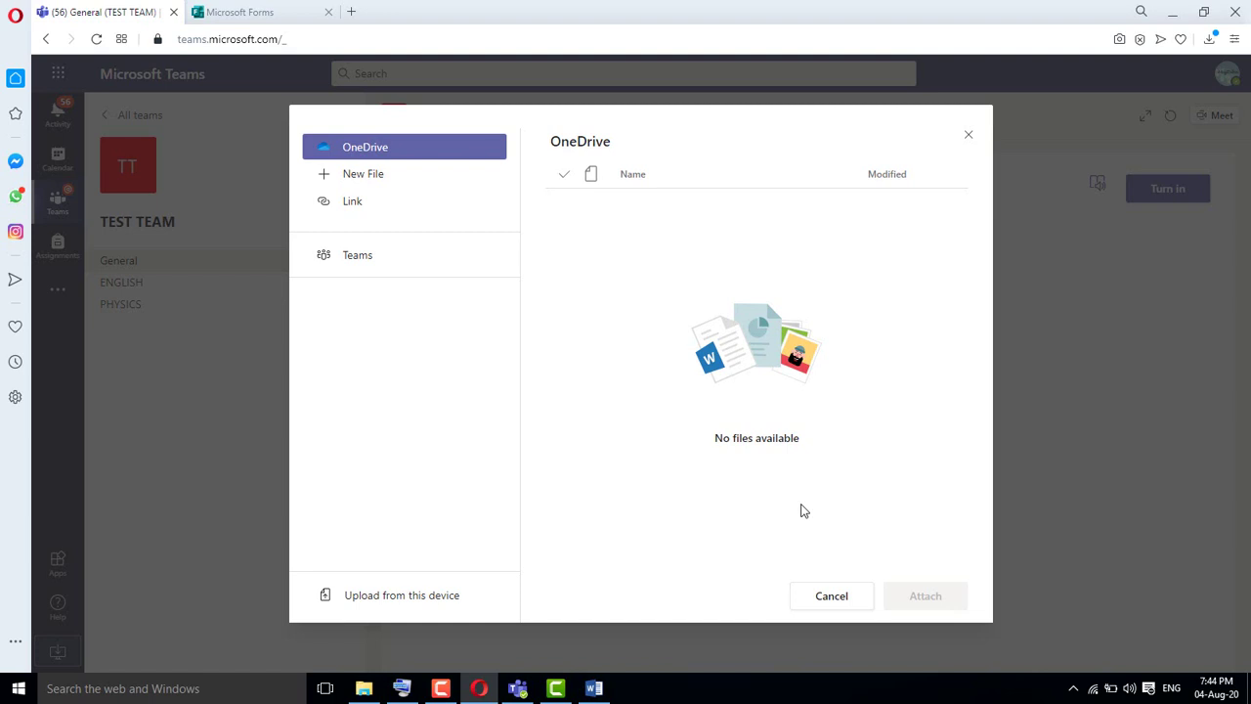
pyautogui.click(437, 603)
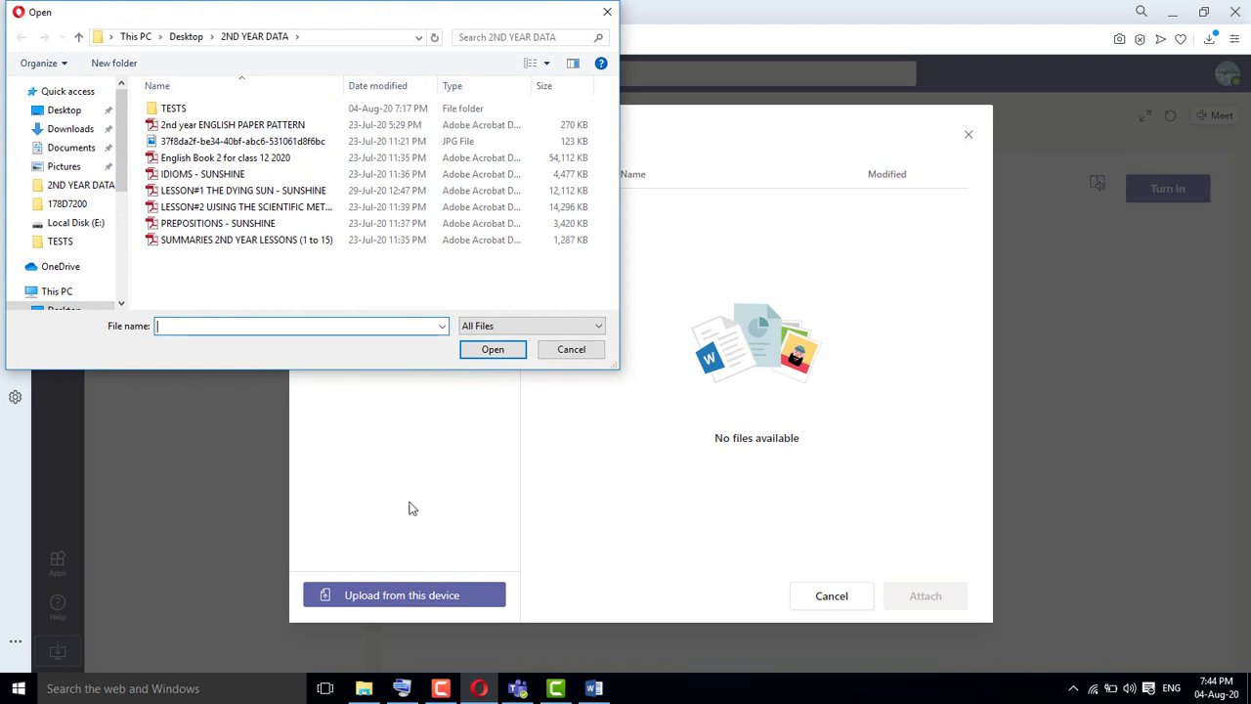
pyautogui.doubleClick(245, 135)
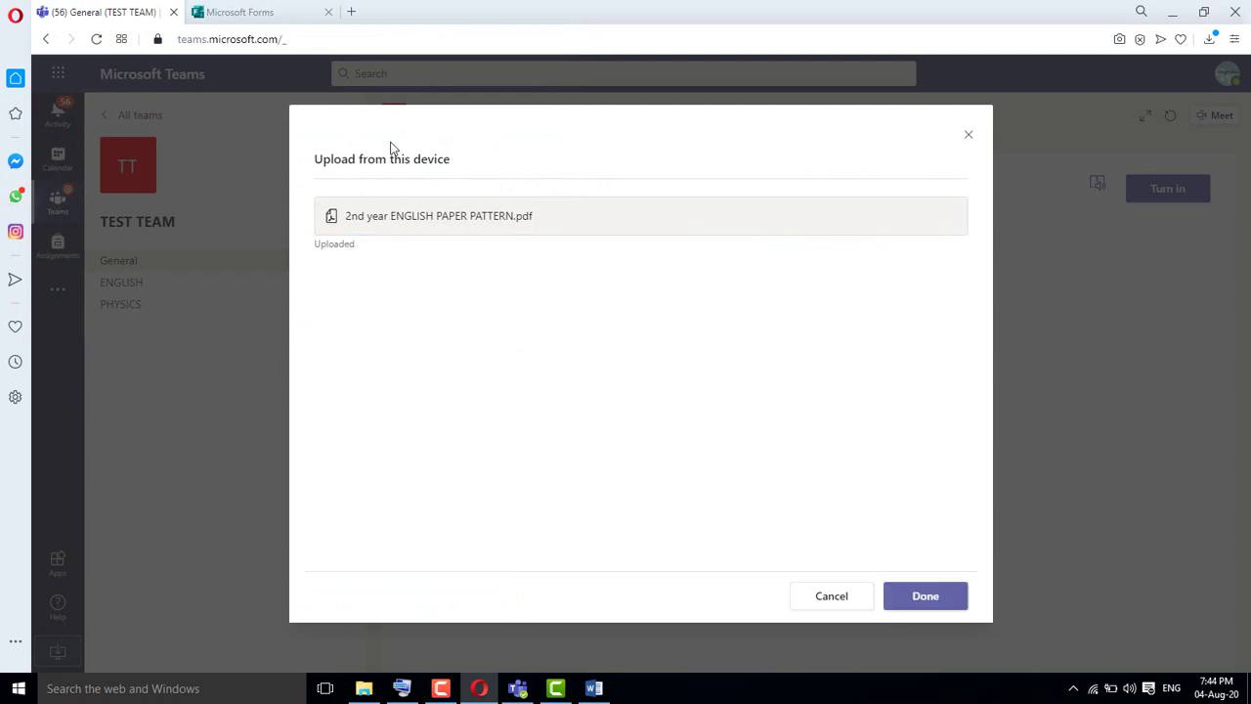
pyautogui.click(924, 596)
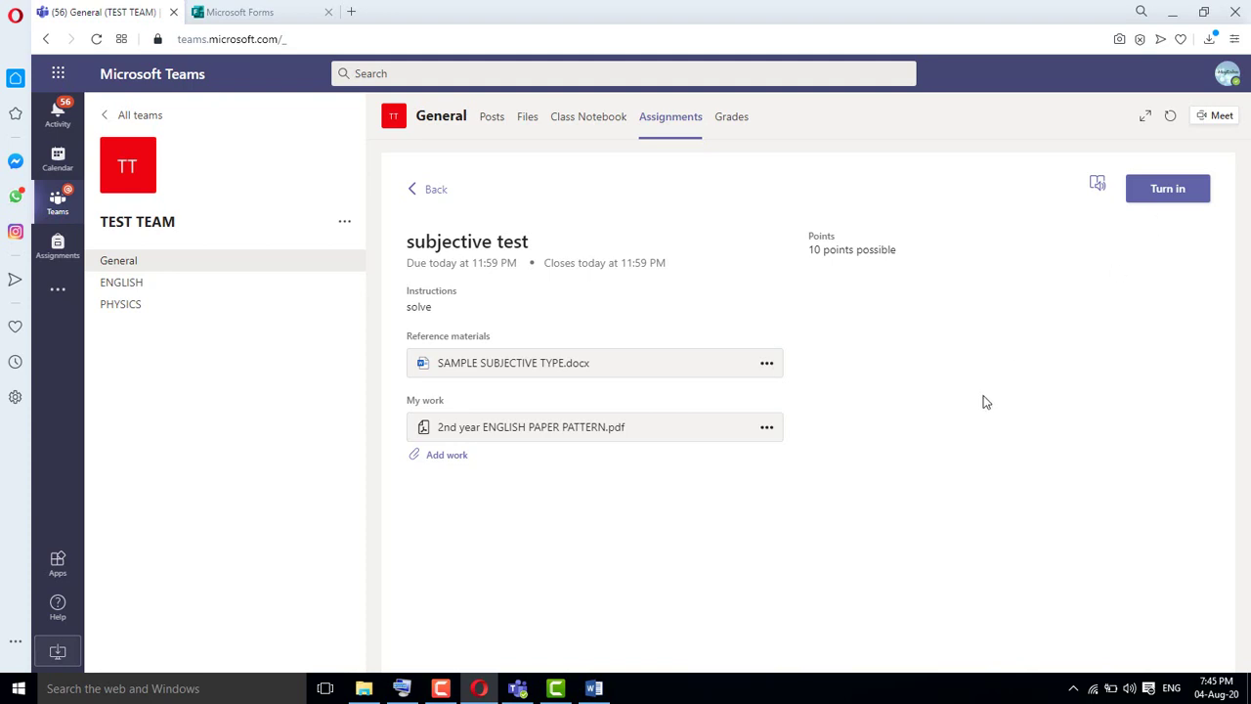
pyautogui.click(1151, 196)
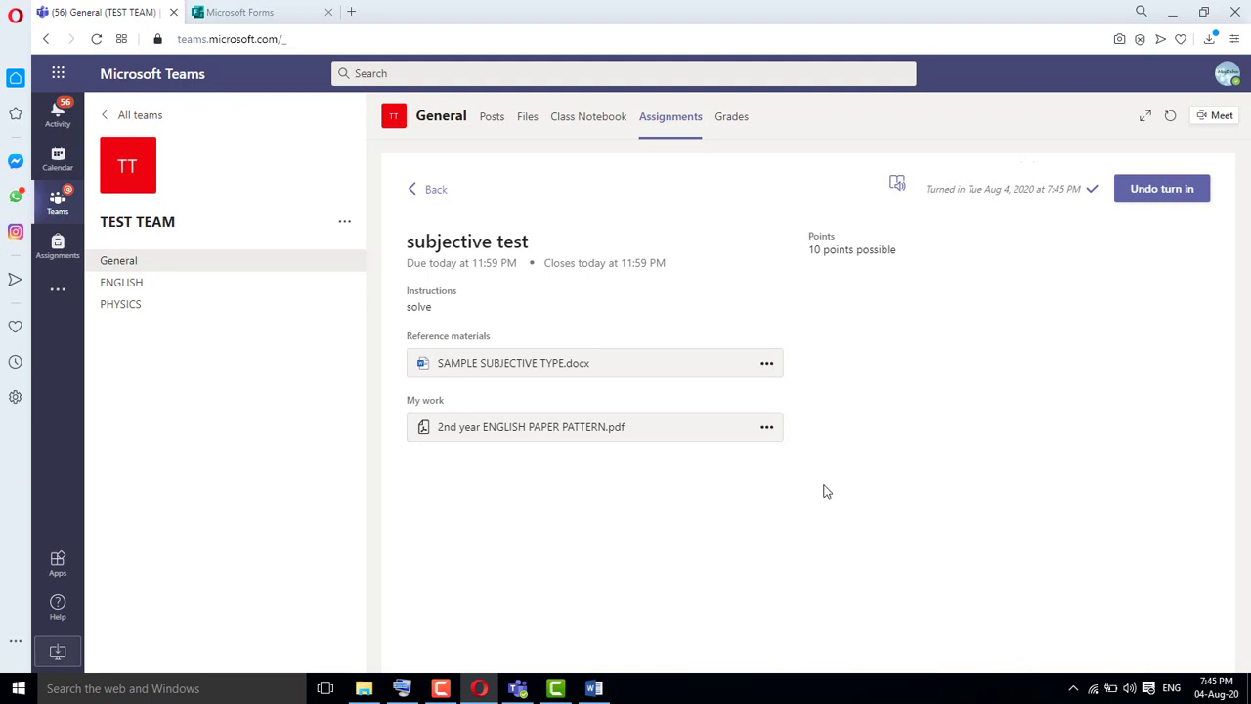
# - Switch to the teacher's Teams desktop app and open the subjective test assignment from TEST TEAM's ENGLISH channel
pyautogui.click(526, 690)
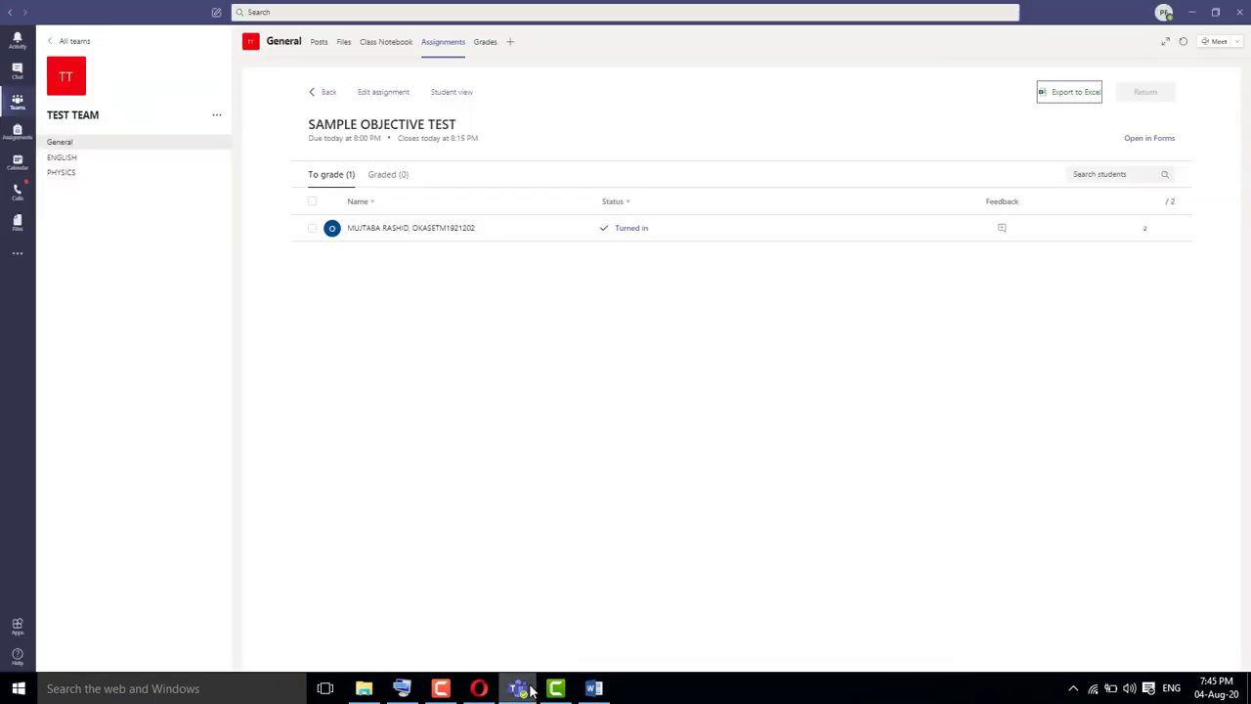
pyautogui.click(19, 102)
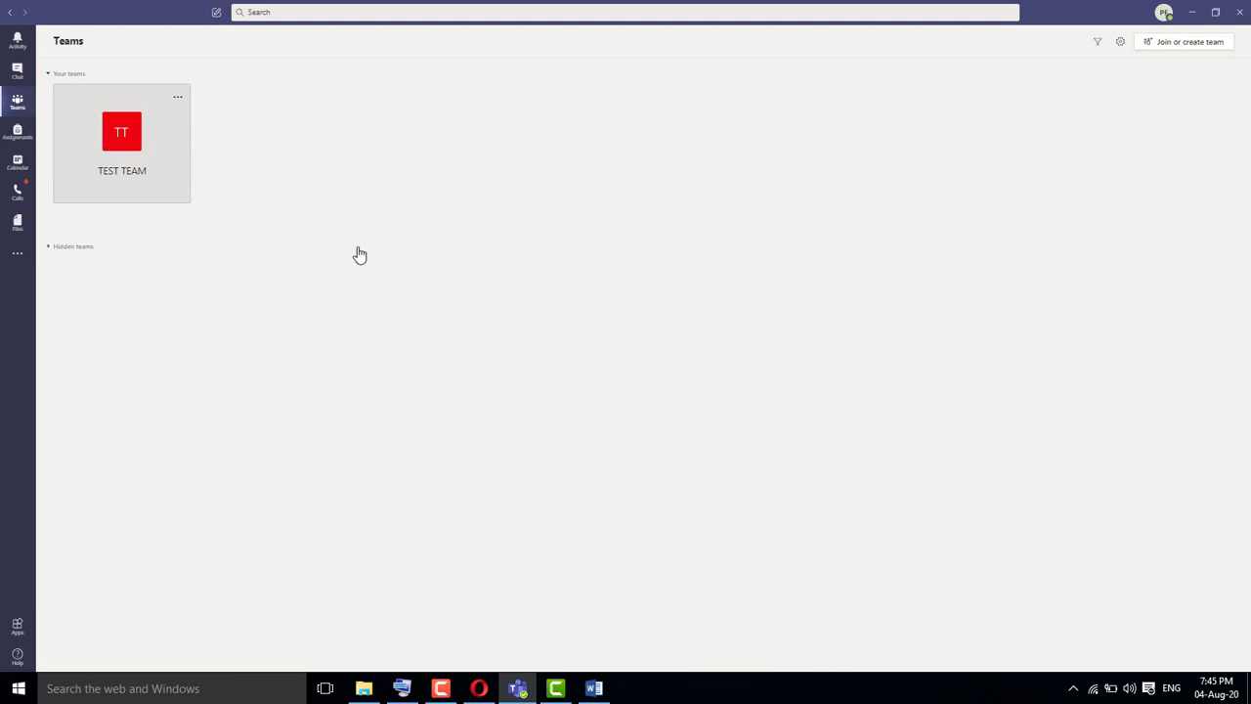
pyautogui.click(143, 173)
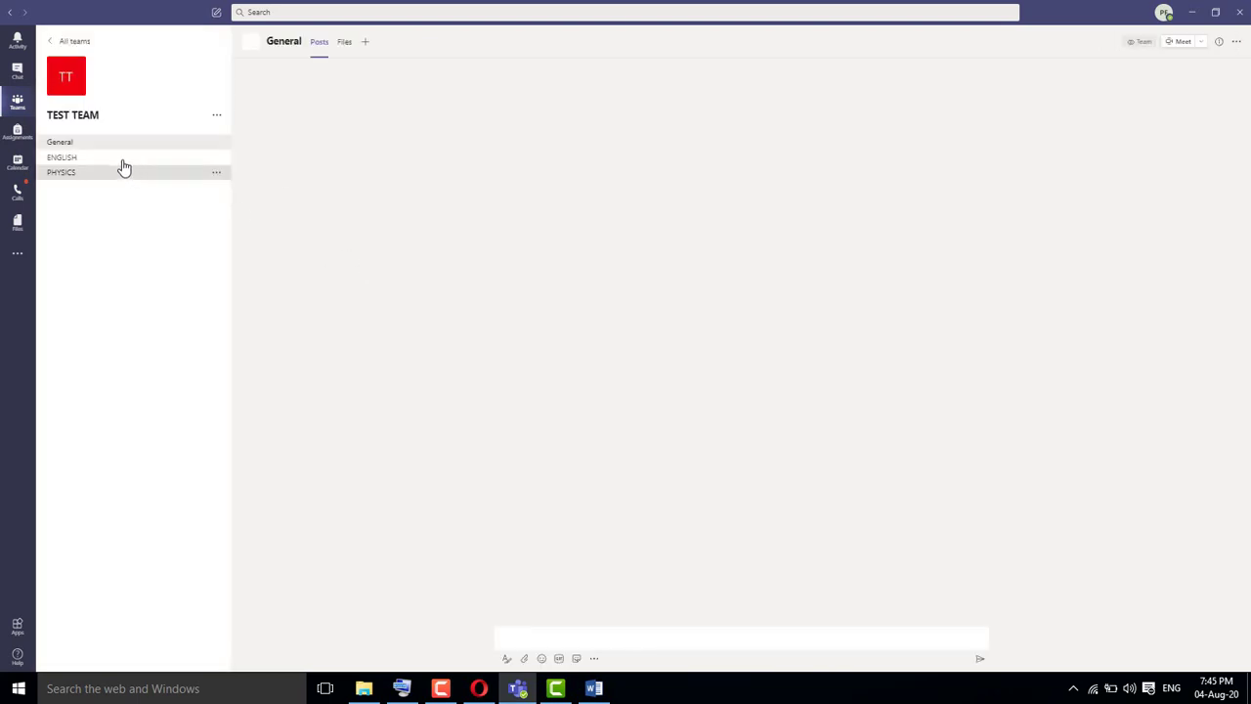
pyautogui.click(123, 160)
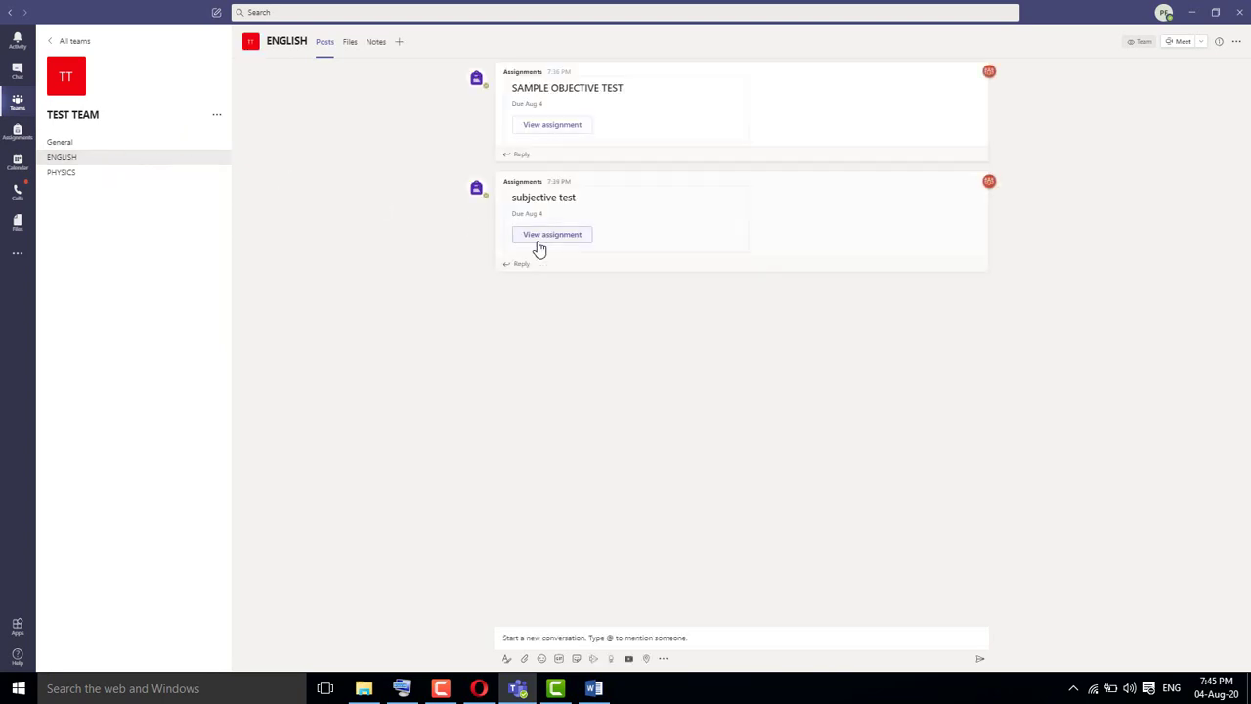
pyautogui.click(551, 235)
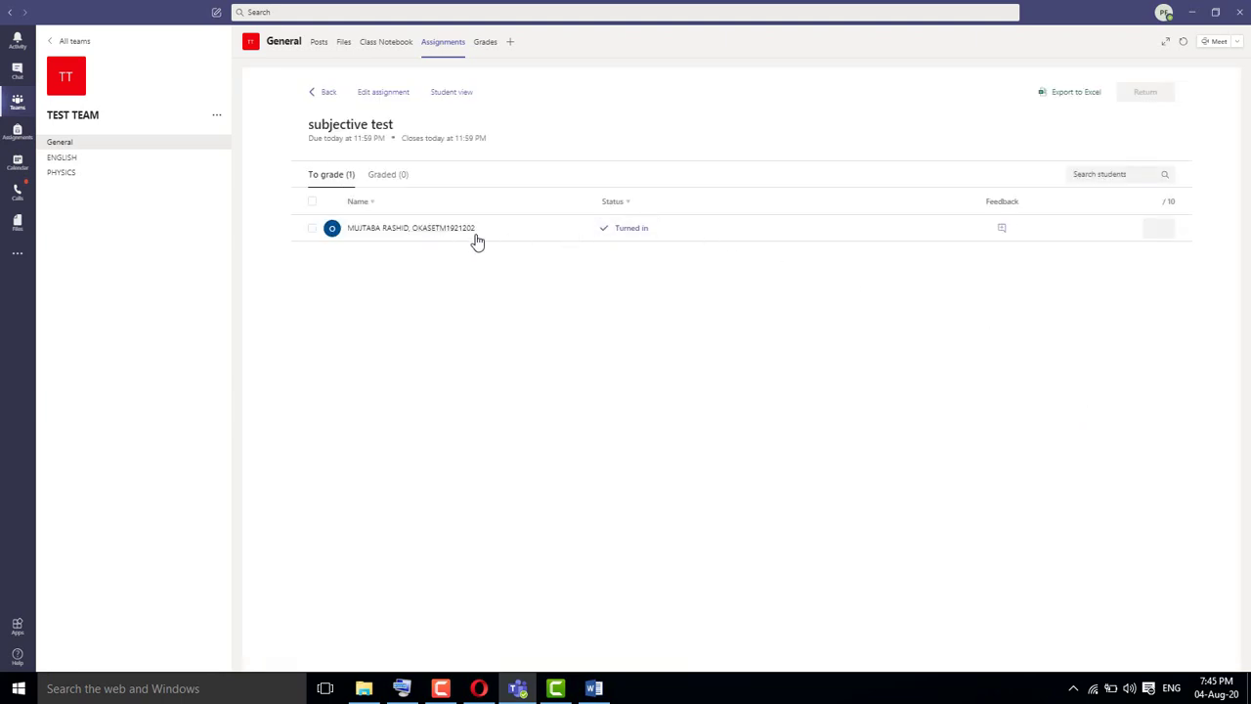
# - Open the student's turned-in work and look through both pages of the submitted PDF
pyautogui.click(639, 235)
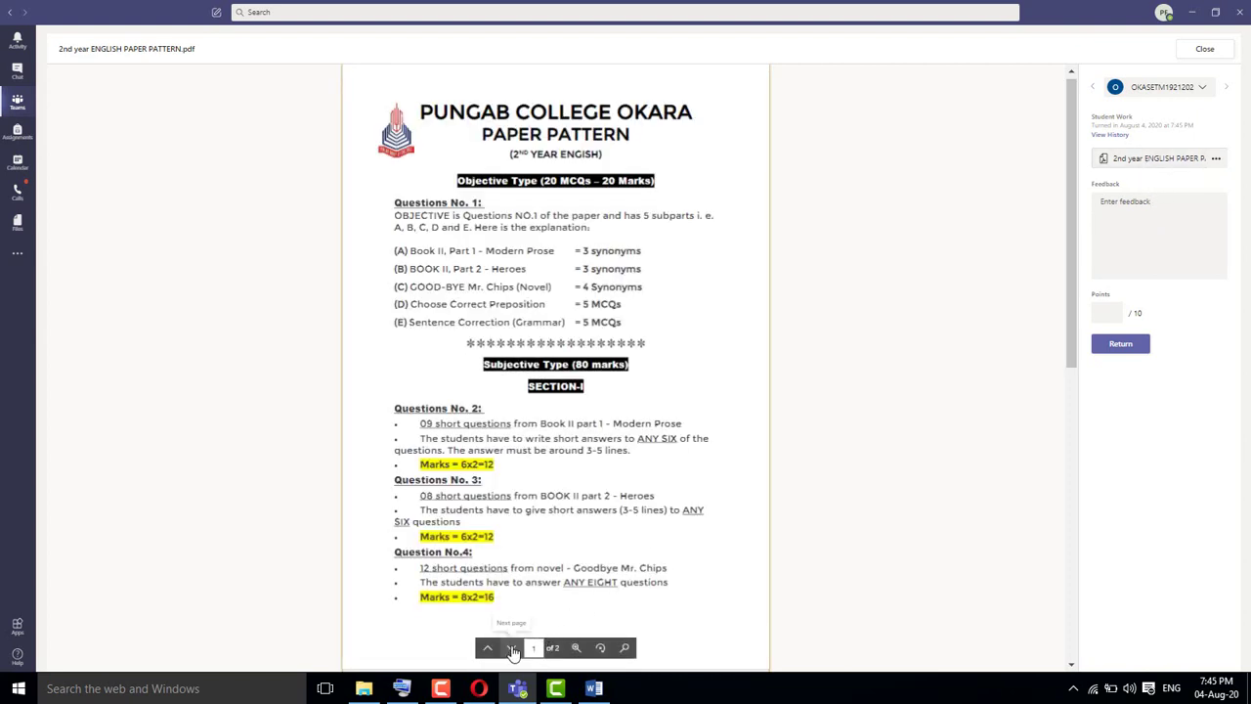
pyautogui.click(512, 648)
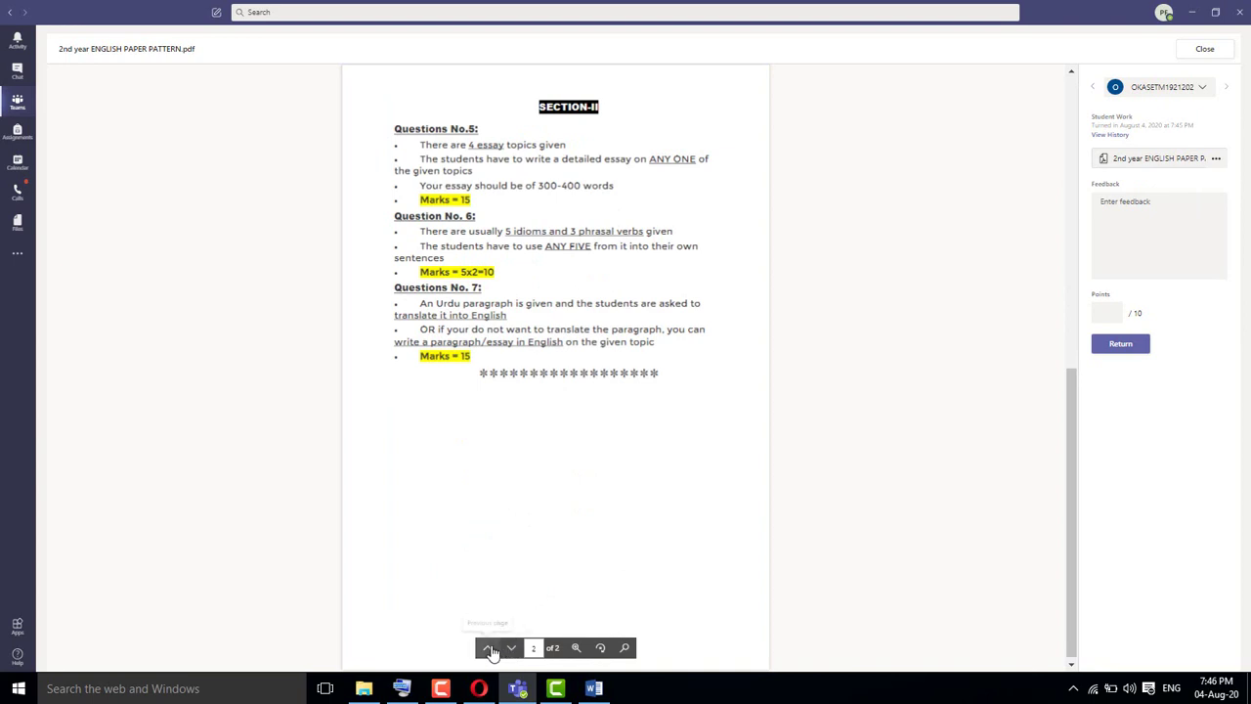
pyautogui.click(487, 648)
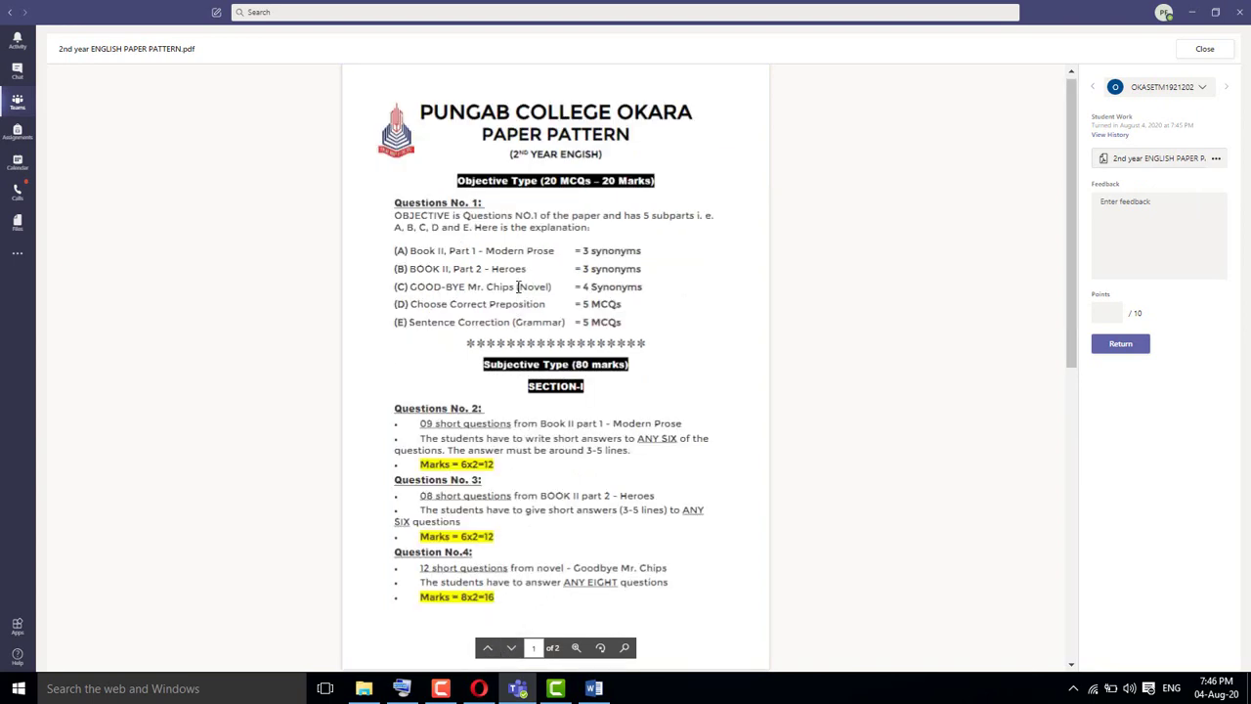
# - Give the student's subjective test submission 9 out of 10 points and return it without feedback
pyautogui.click(1148, 207)
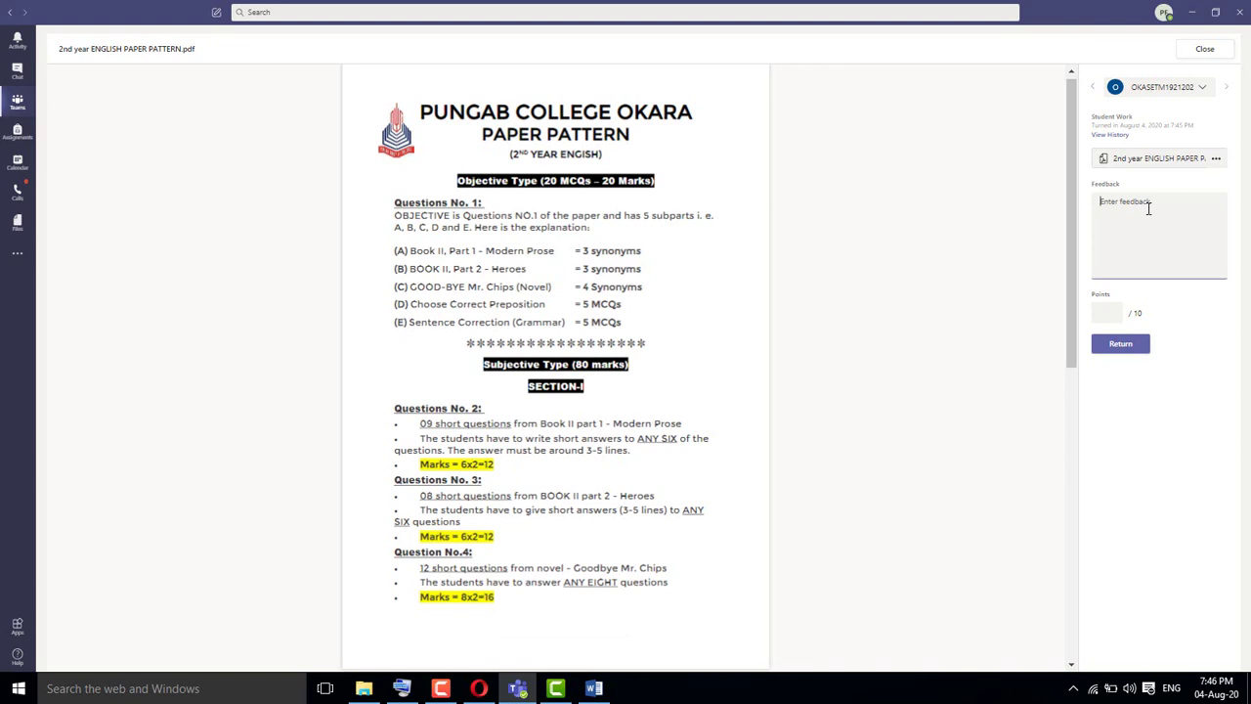
pyautogui.click(1110, 310)
pyautogui.click(1122, 338)
pyautogui.click(1123, 344)
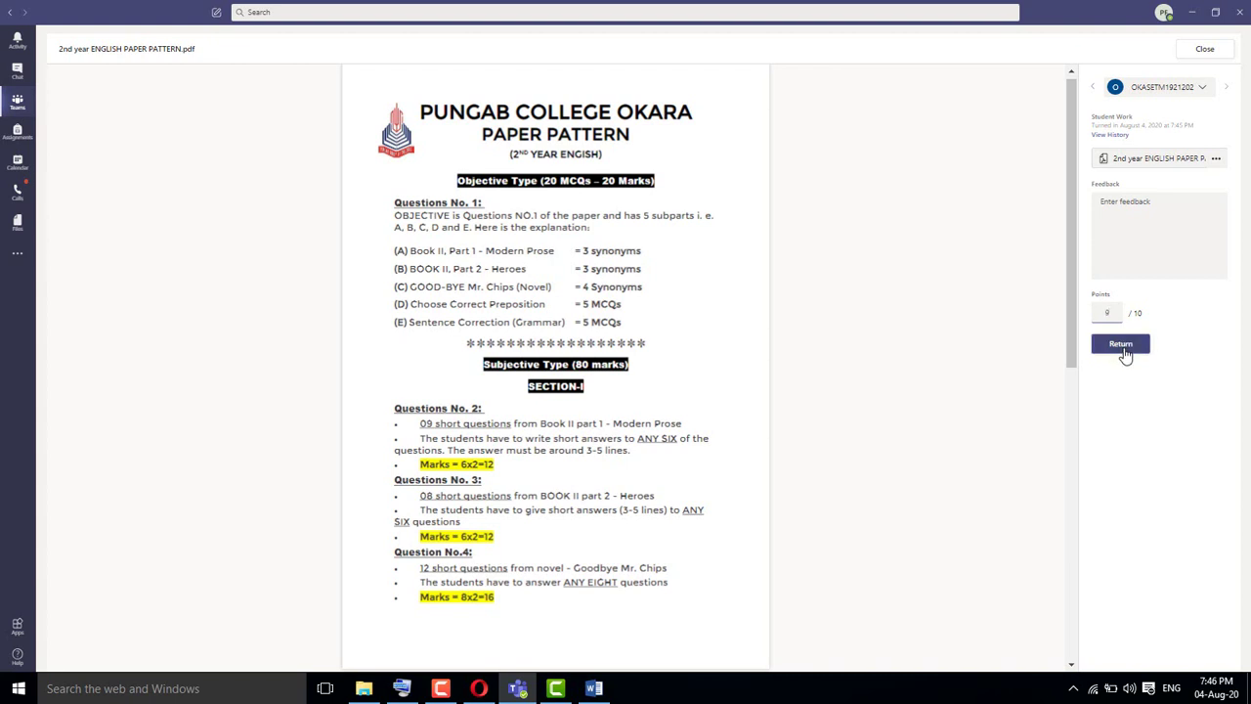
pyautogui.click(1123, 350)
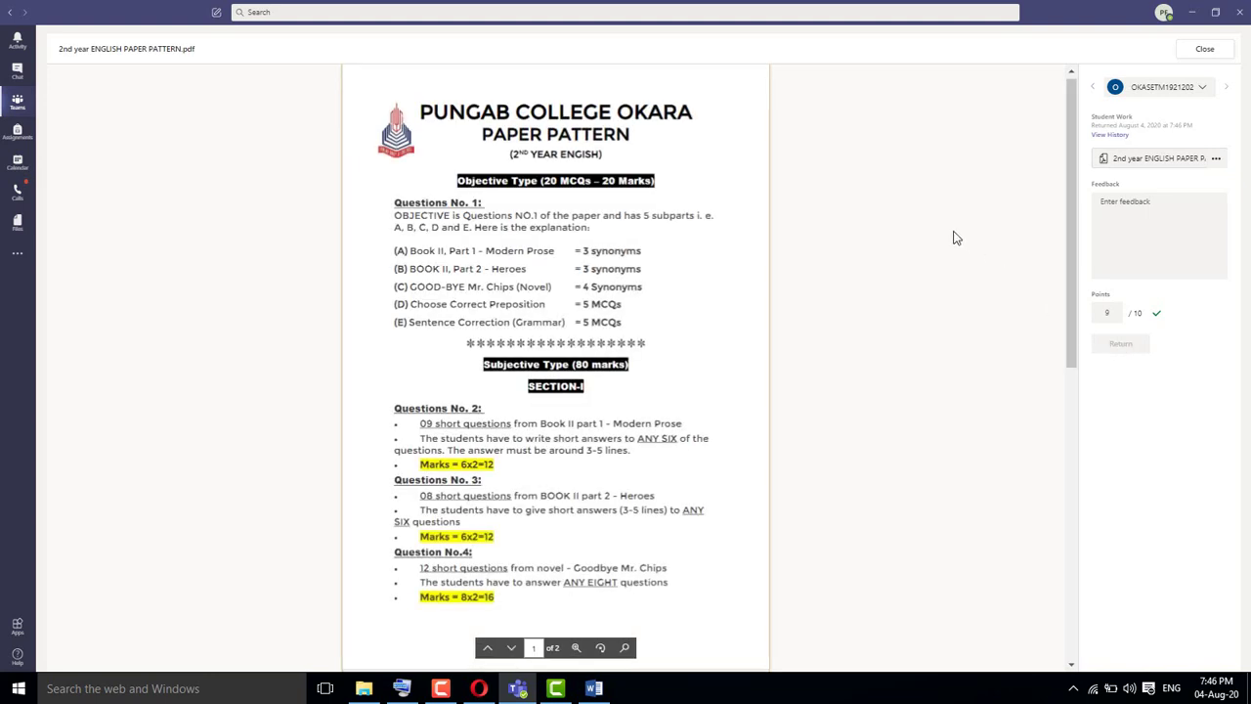
# - Check the submission's student list, go back to the subjective test's grading overview, and export the grades to Excel
pyautogui.click(1203, 88)
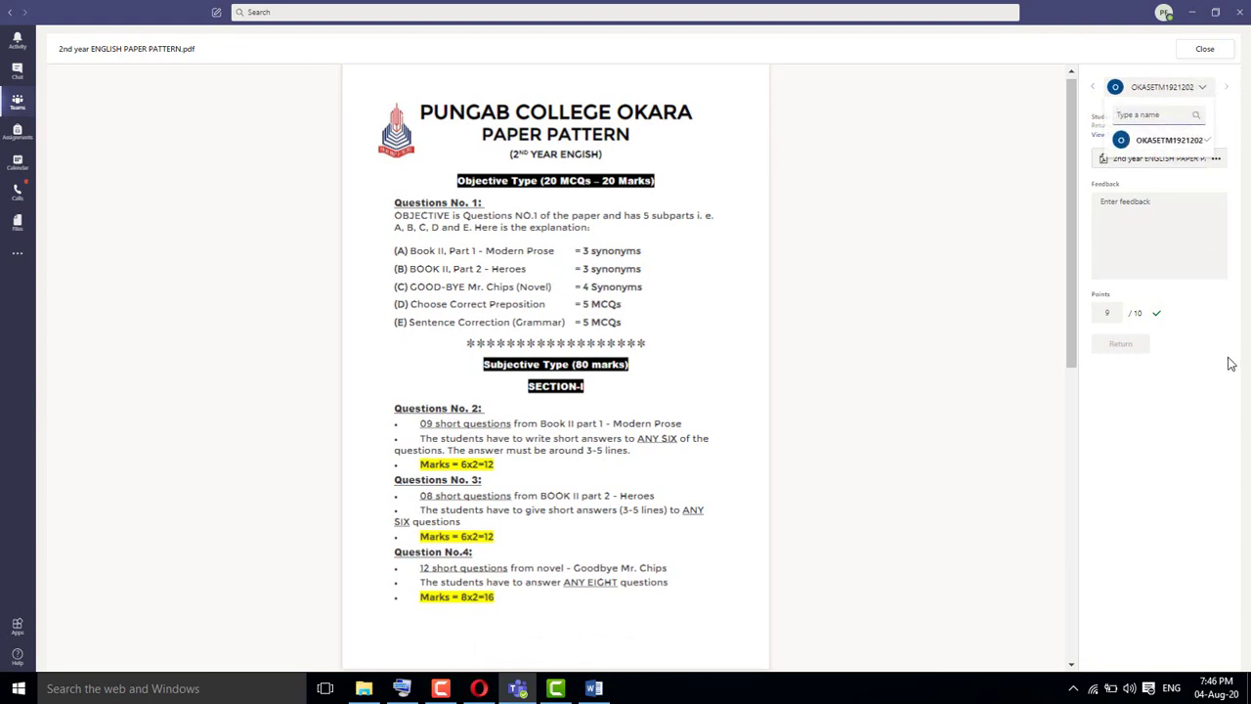
pyautogui.click(1204, 376)
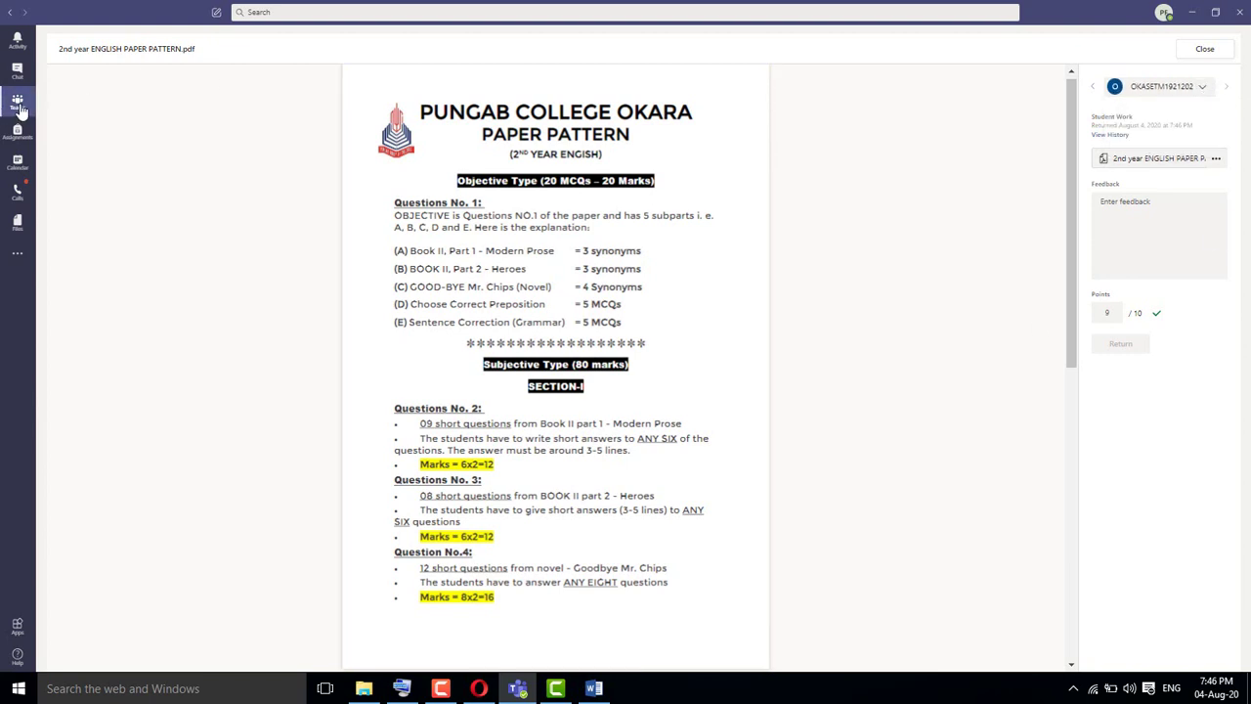
pyautogui.click(9, 15)
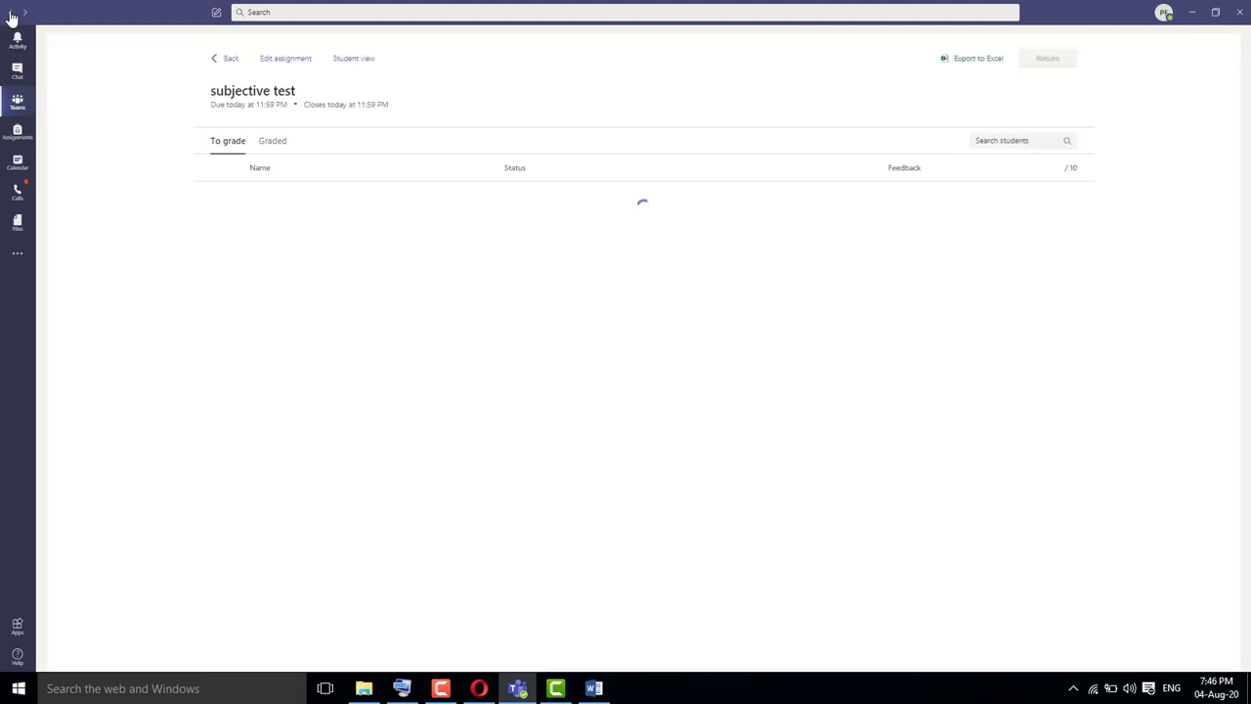
pyautogui.click(977, 59)
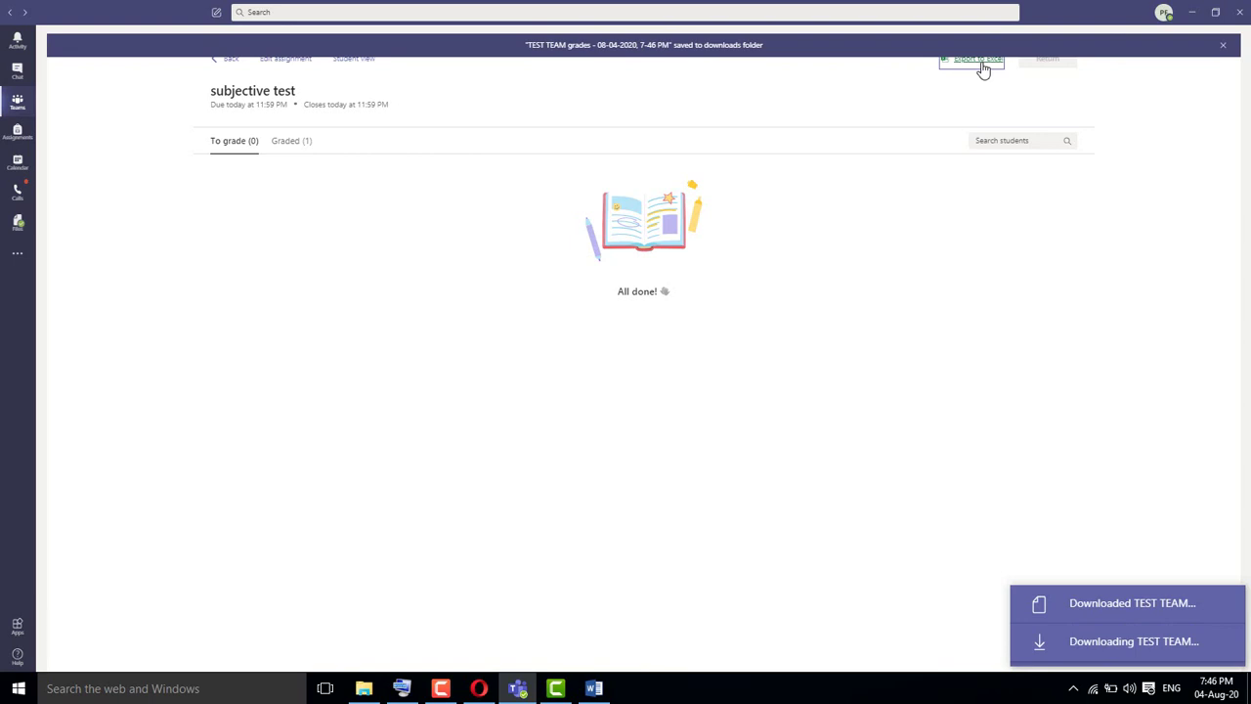
# - Open the exported "TEST TEAM grades - 08-04-2020, 7-46 PM" file from the Downloads folder in Excel
pyautogui.click(1119, 613)
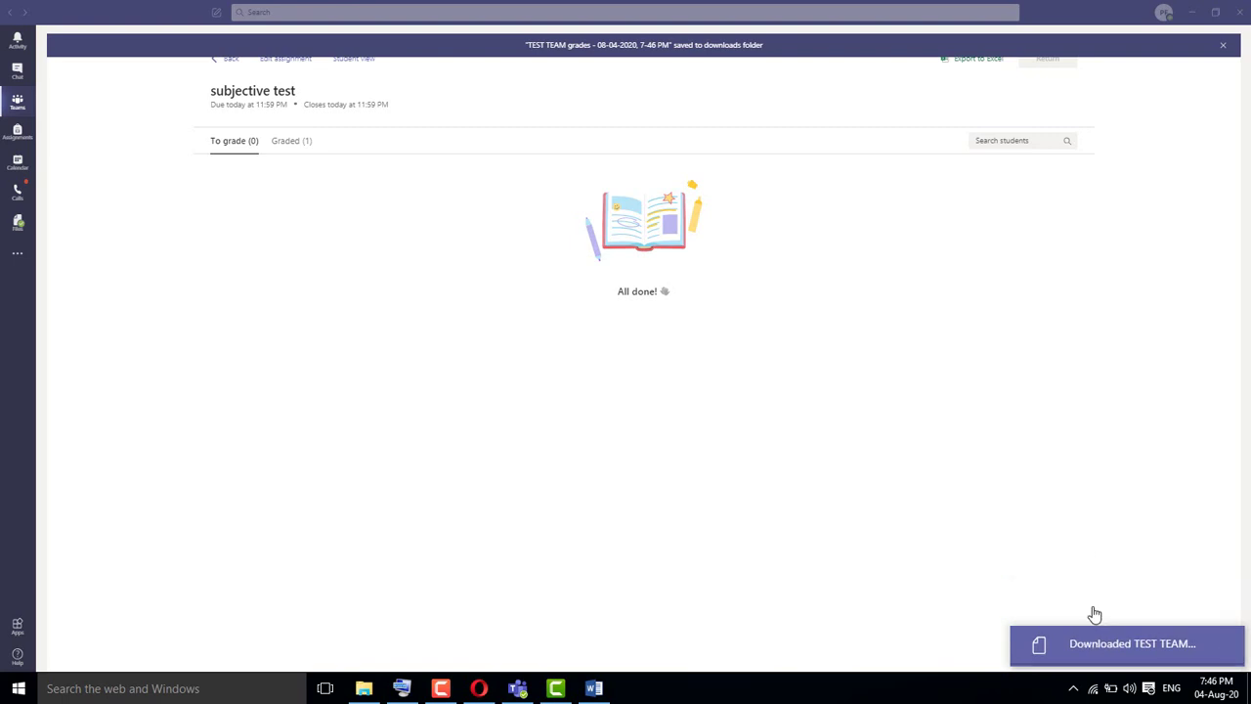
pyautogui.click(376, 688)
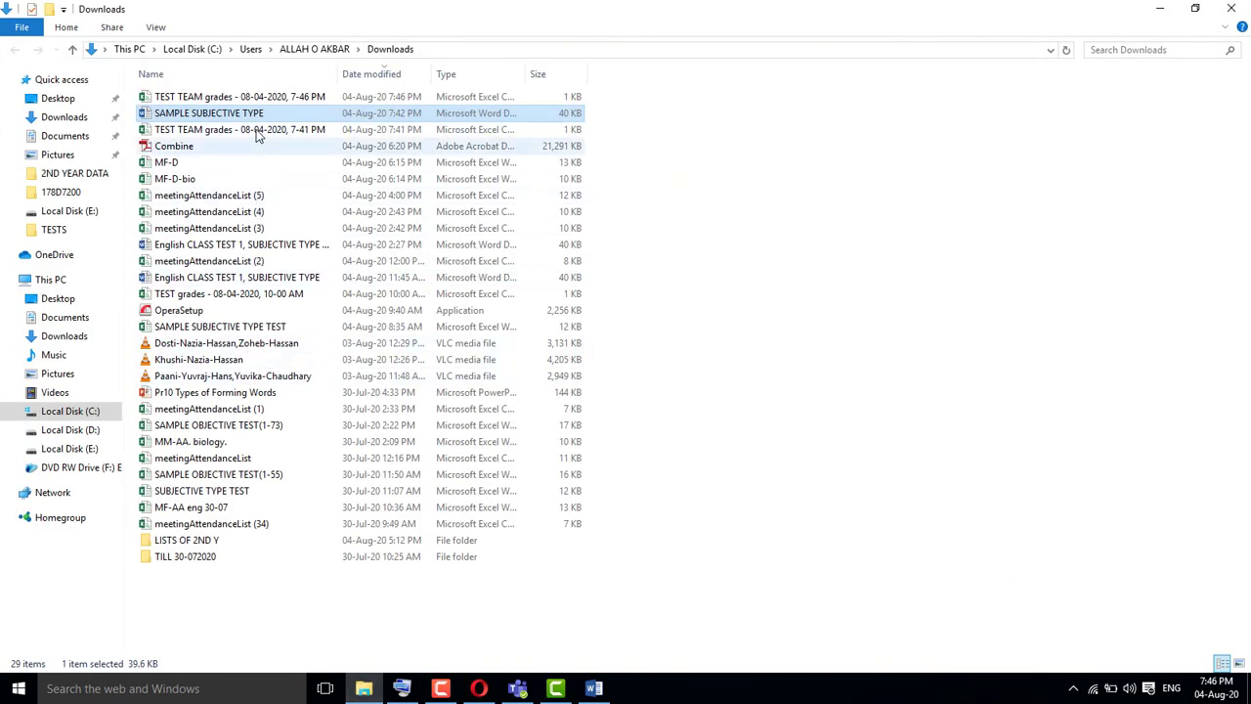
pyautogui.click(252, 97)
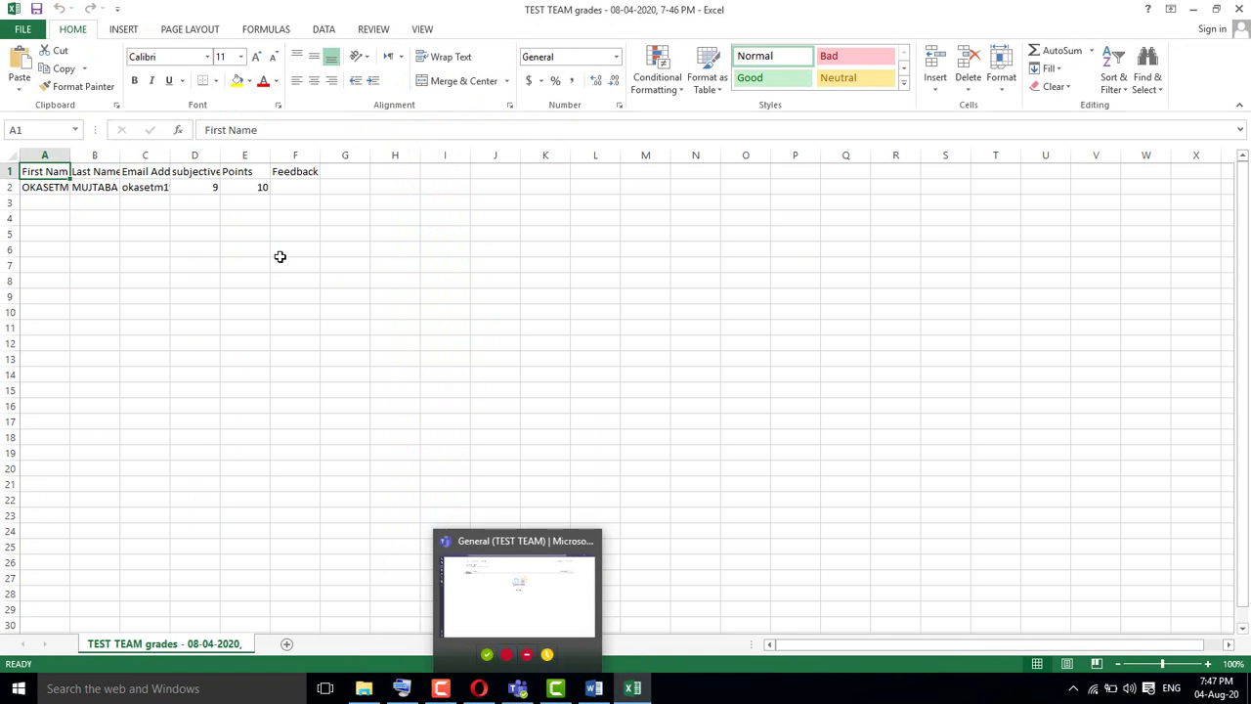
# - Examine the student's subjective test score, points and feedback cells in the exported grades sheet
pyautogui.click(208, 187)
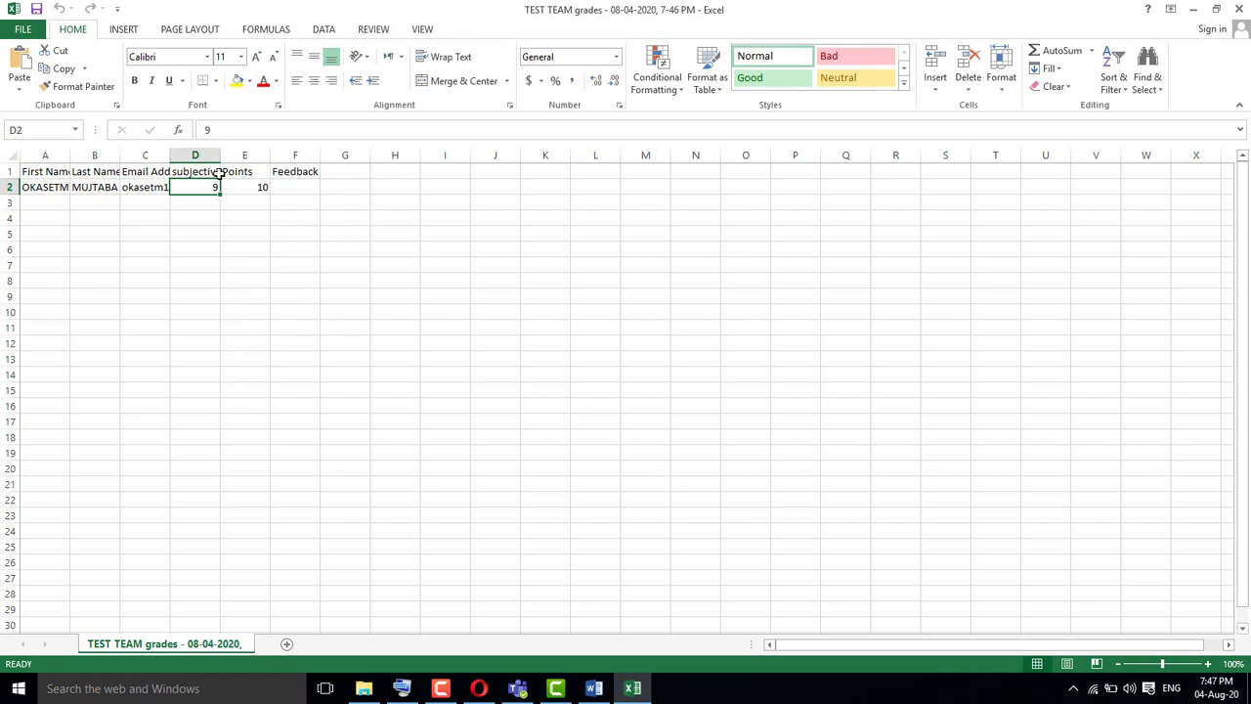
pyautogui.moveTo(205, 158); pyautogui.dragTo(245, 157)
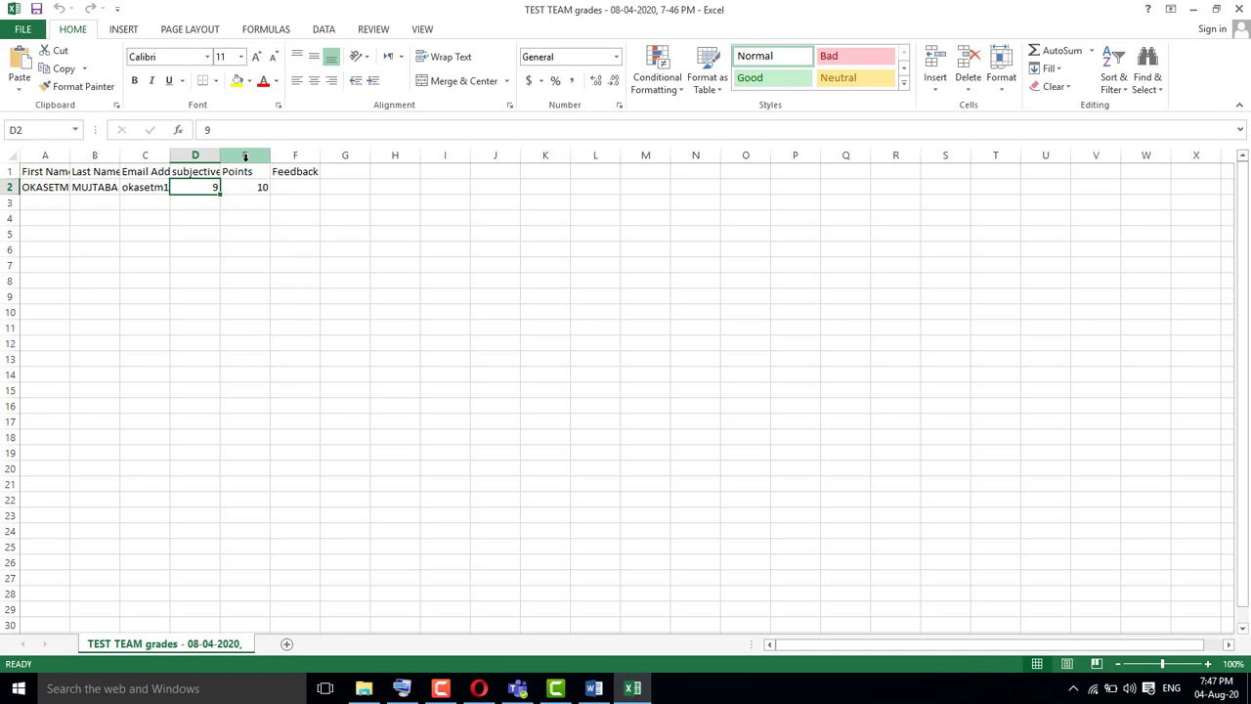
pyautogui.click(306, 186)
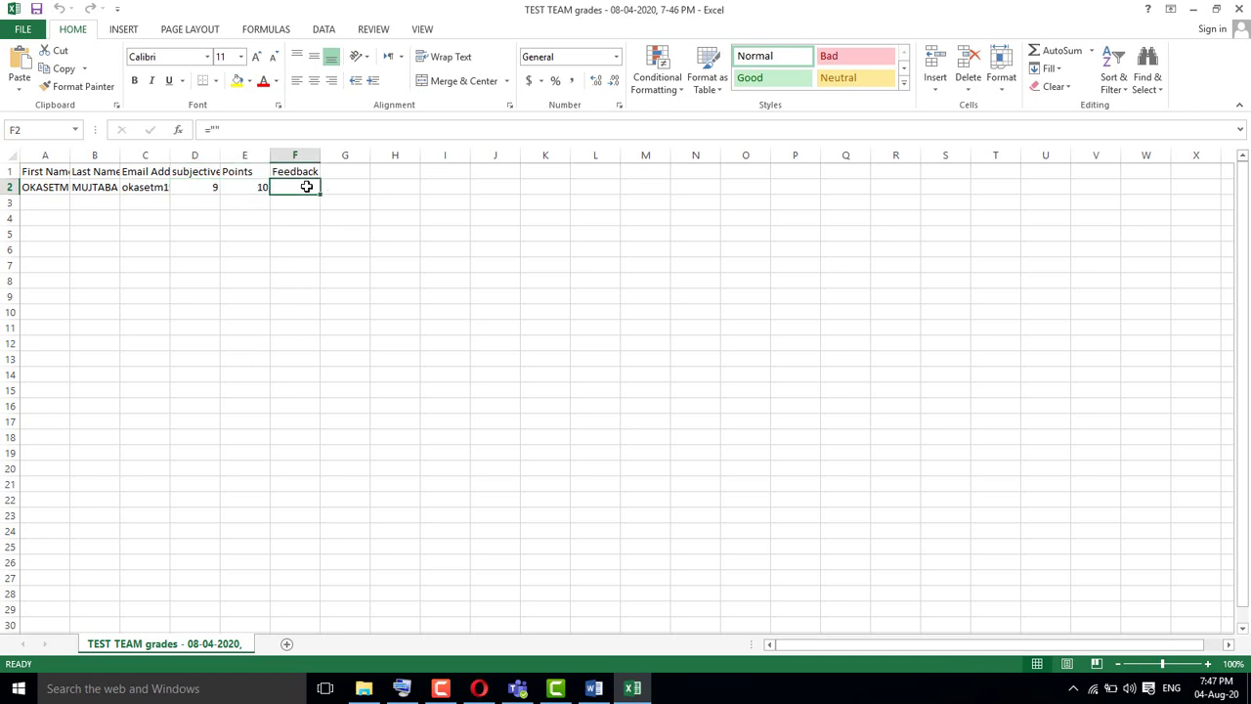